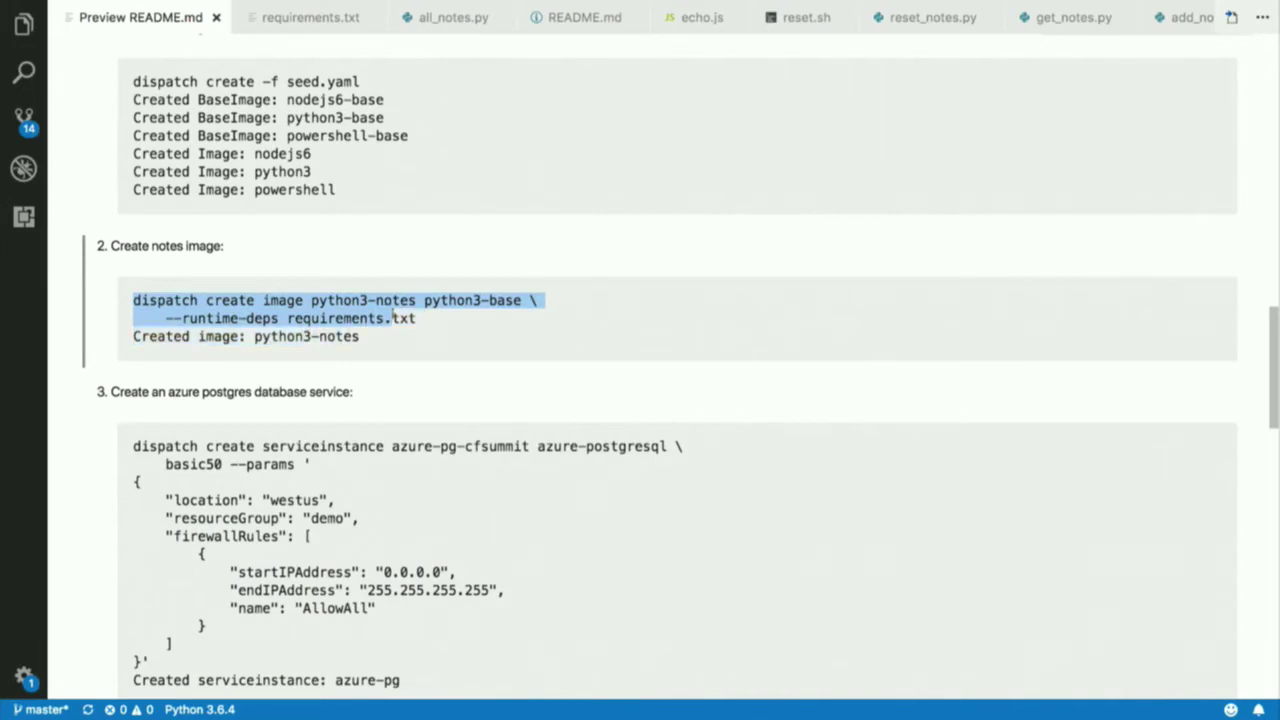
Switch to the terminal and list the Dispatch images with dispatch get images.
{"action": "key", "text": "super+Tab"}
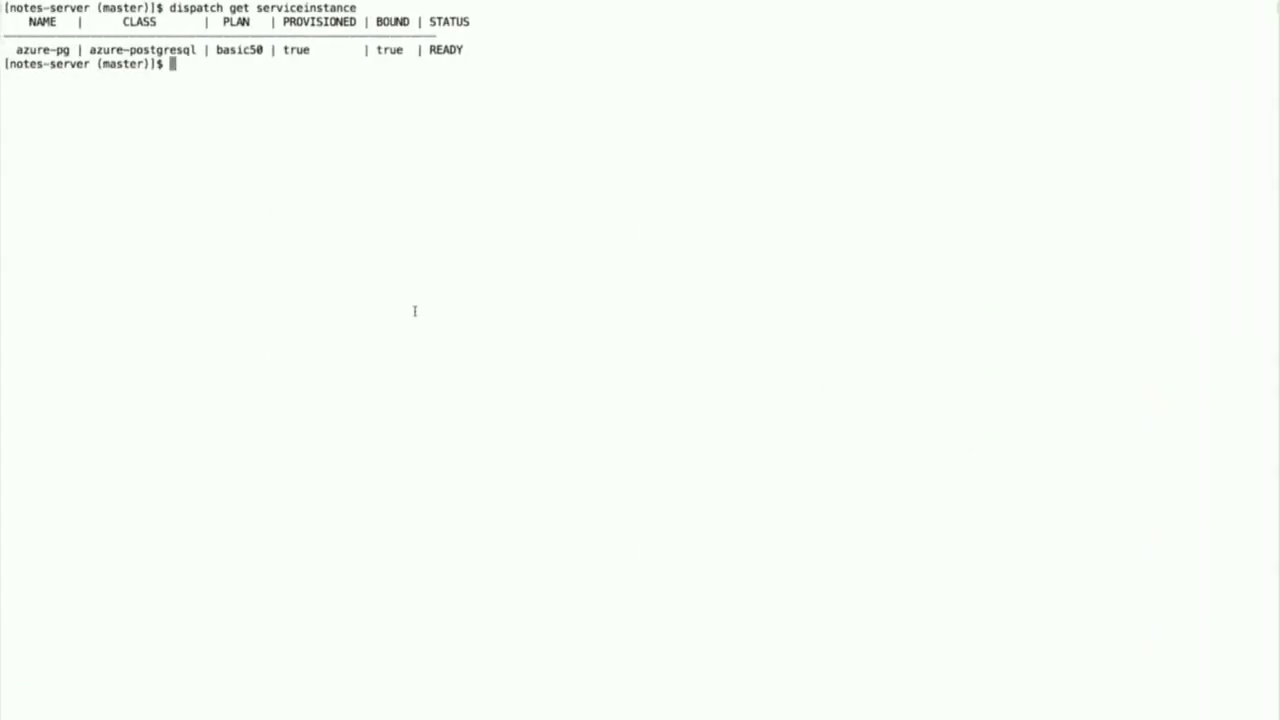
{"action": "type", "text": "dispatch cre"}
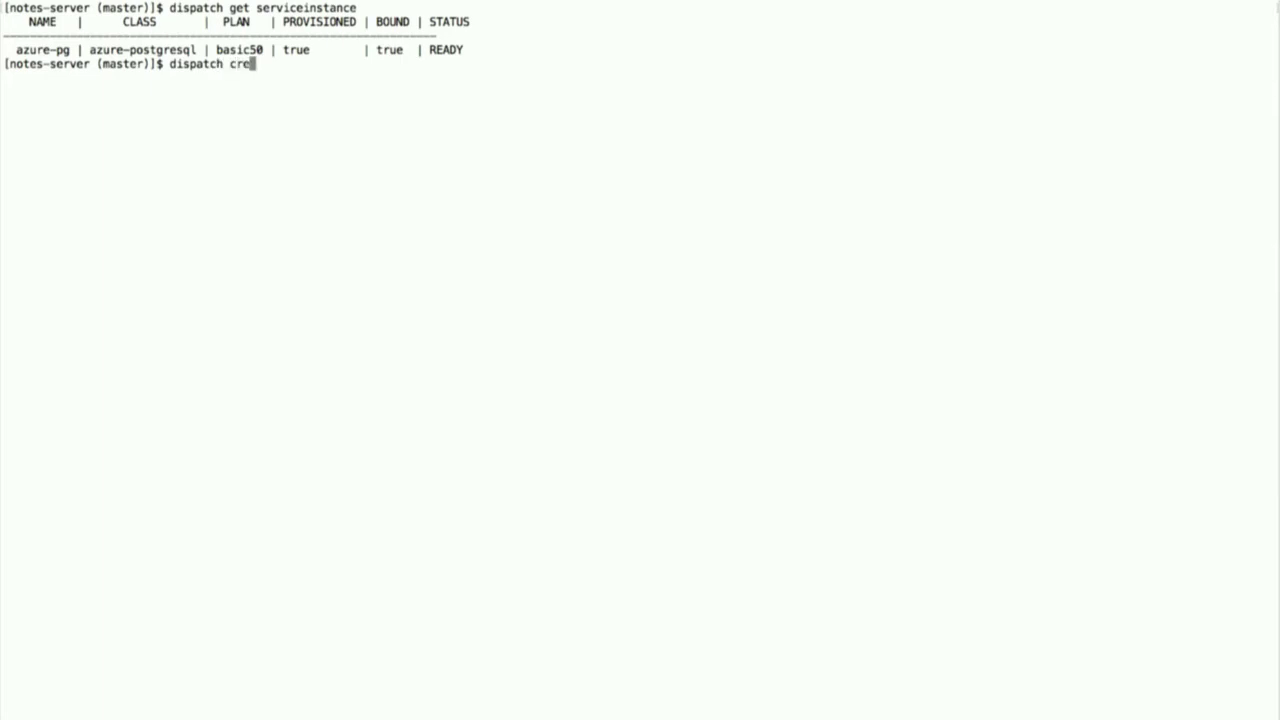
{"action": "type", "text": "ate ser"}
{"action": "key", "text": "BackSpace"}
{"action": "key", "text": "BackSpace"}
{"action": "key", "text": "BackSpace"}
{"action": "key", "text": "BackSpace"}
{"action": "key", "text": "BackSpace"}
{"action": "key", "text": "BackSpace"}
{"action": "key", "text": "BackSpace"}
{"action": "key", "text": "BackSpace"}
{"action": "key", "text": "BackSpace"}
{"action": "key", "text": "BackSpace"}
{"action": "type", "text": "get images"}
{"action": "key", "text": "Return"}
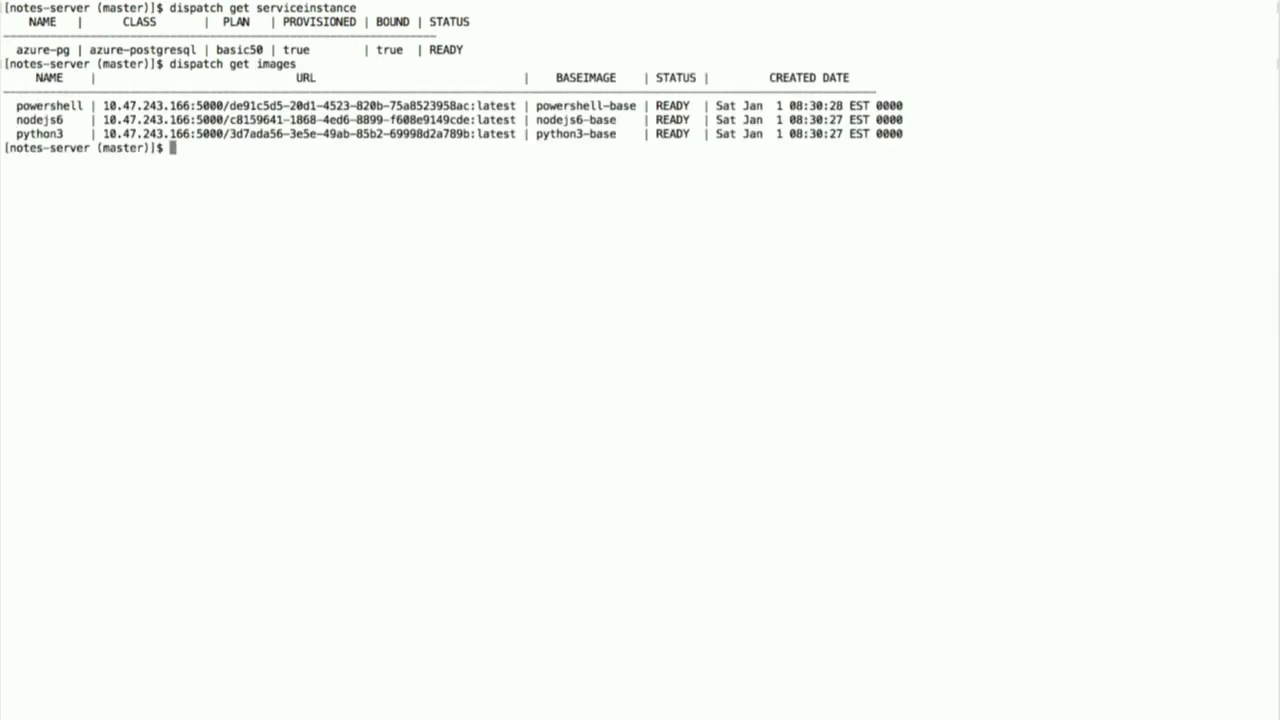
Create the image python3-notes from python3-base with dispatch create image, using requirements.txt for --runtime-deps.
{"action": "key", "text": "super+plus"}
{"action": "key", "text": "super+plus"}
{"action": "key", "text": "super+plus"}
{"action": "key", "text": "super+plus"}
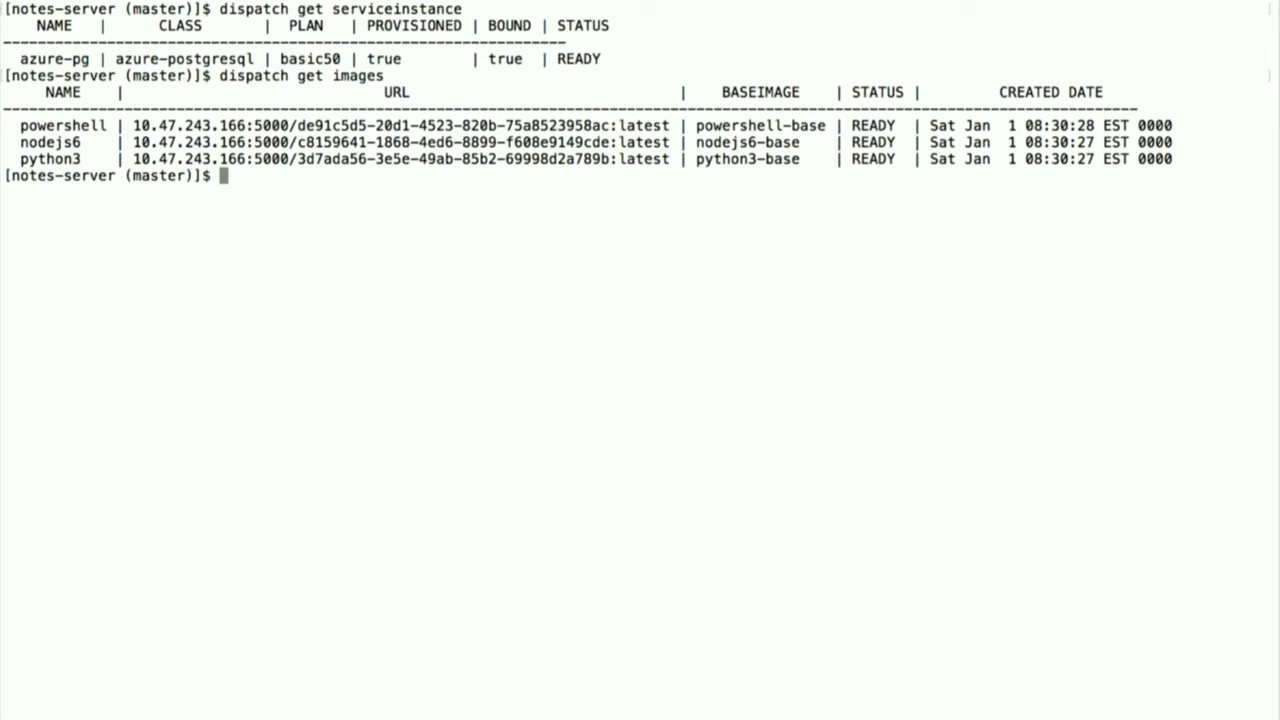
{"action": "type", "text": "dispatch create image python3-notes python3-base \\     --runtime-deps requirements.txt"}
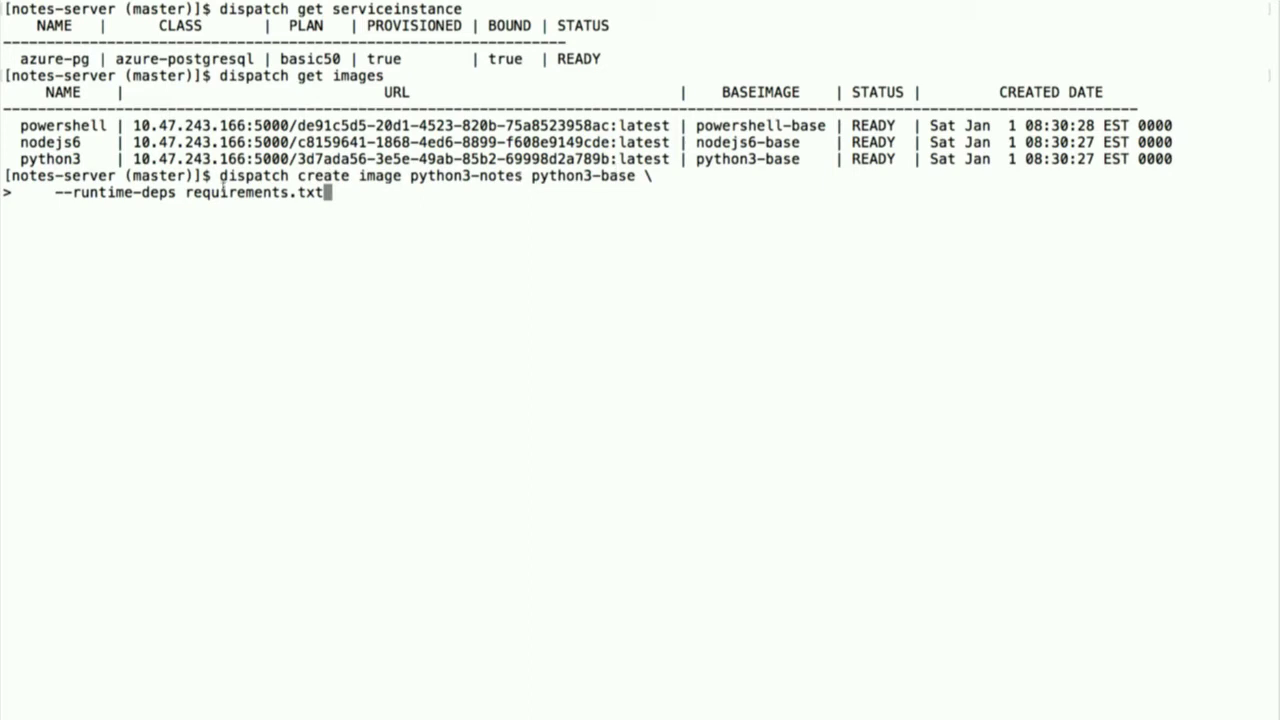
{"action": "key", "text": "Return"}
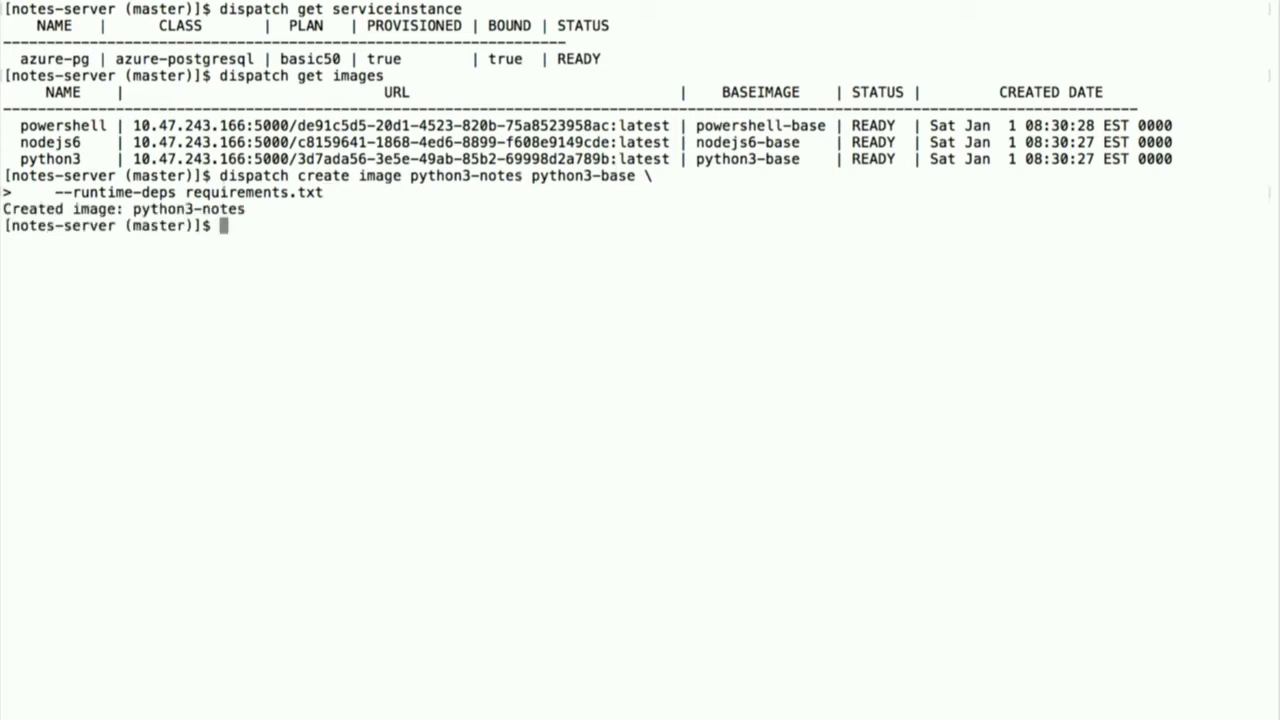
Print the contents of requirements.txt in the terminal with cat.
{"action": "type", "text": "cat requ"}
{"action": "key", "text": "Tab"}
{"action": "key", "text": "Return"}
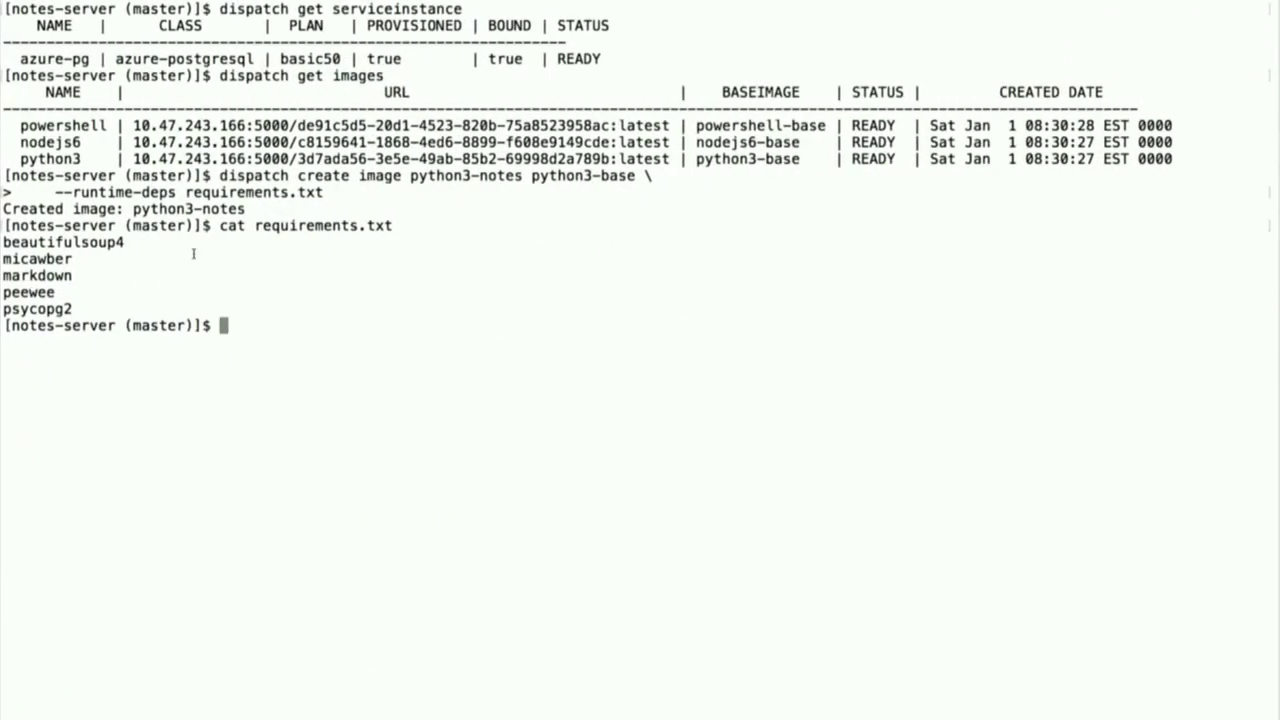
Switch to Visual Studio Code and copy the full azure-pg-cfsummit serviceinstance creation command, including its JSON parameters, from README section 3.
{"action": "key", "text": "super+Tab"}
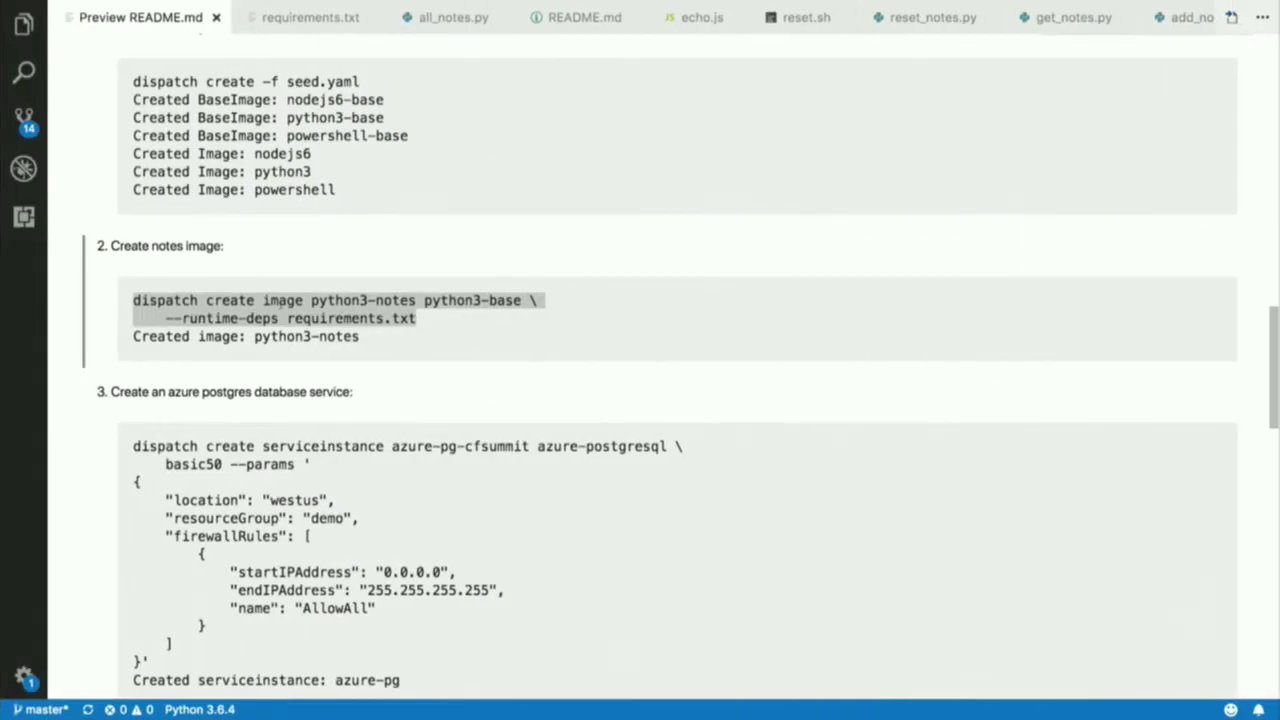
{"action": "scroll", "coordinate": [163, 466], "scroll_direction": "down", "scroll_amount": 5}
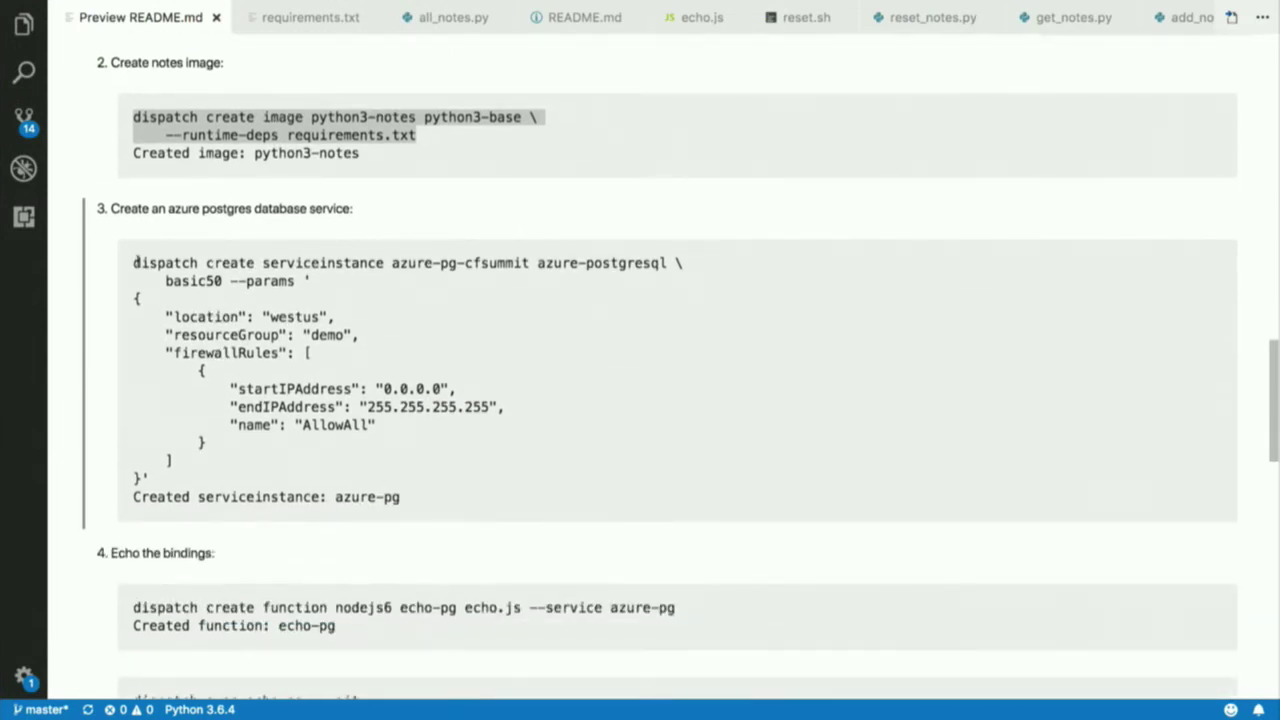
{"action": "left_click_drag", "start_coordinate": [135, 262], "coordinate": [221, 371]}
{"action": "scroll", "coordinate": [243, 371], "scroll_direction": "up", "scroll_amount": 3}
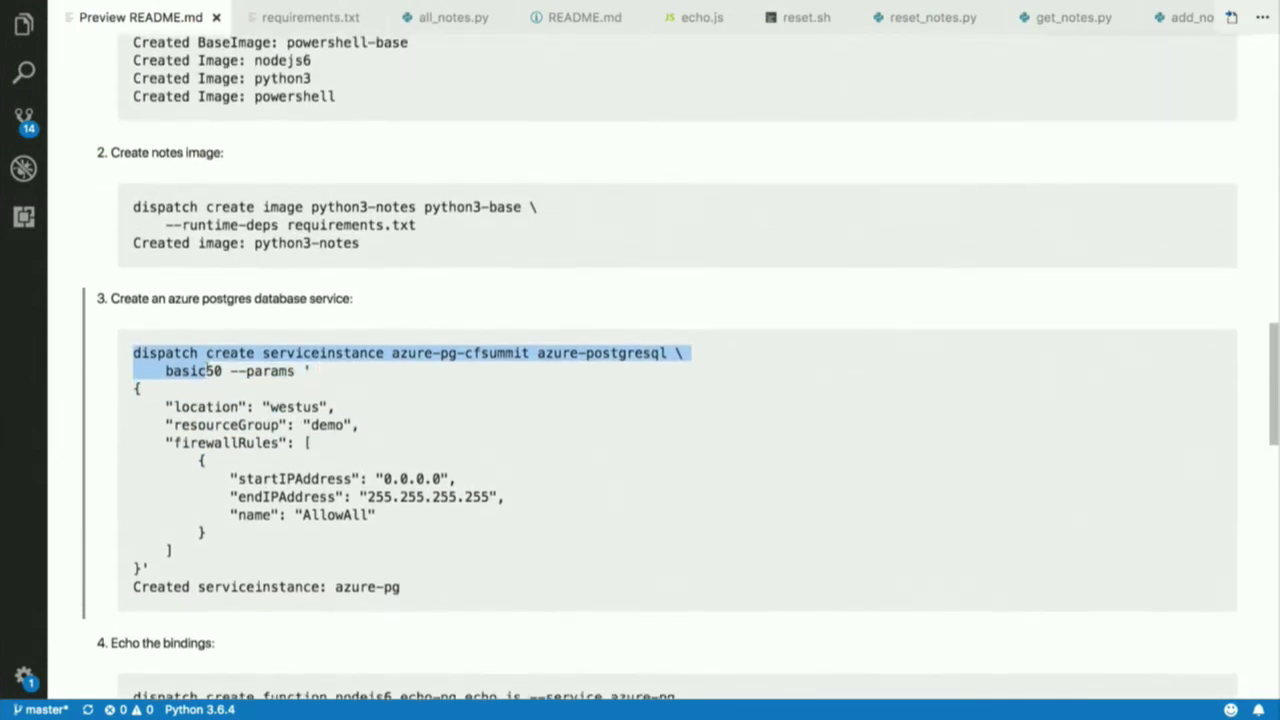
{"action": "scroll", "coordinate": [208, 371], "scroll_direction": "down", "scroll_amount": 3}
{"action": "left_click_drag", "start_coordinate": [150, 462], "coordinate": [129, 251]}
{"action": "key", "text": "super+c"}
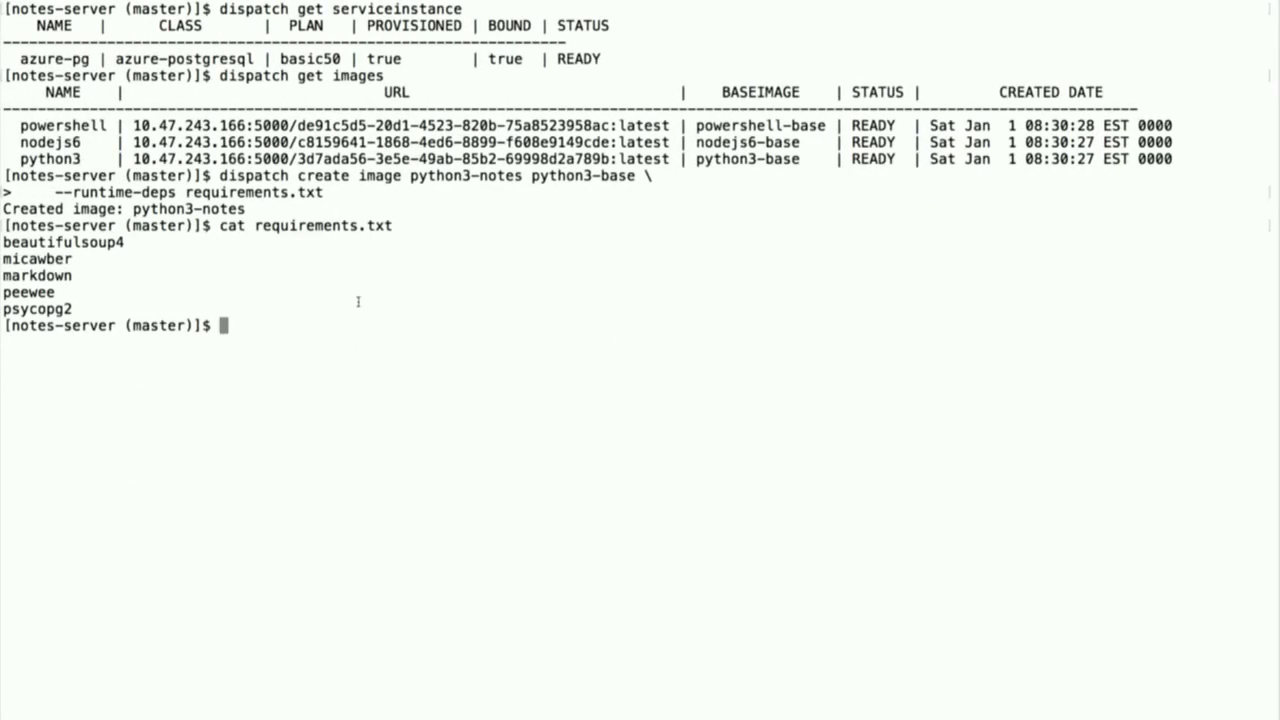
List the available service classes in the terminal with dispatch get serviceclasses and highlight the azure-postgresql class.
{"action": "type", "text": "dispatc"}
{"action": "key", "text": "BackSpace"}
{"action": "key", "text": "BackSpace"}
{"action": "type", "text": "tch get "}
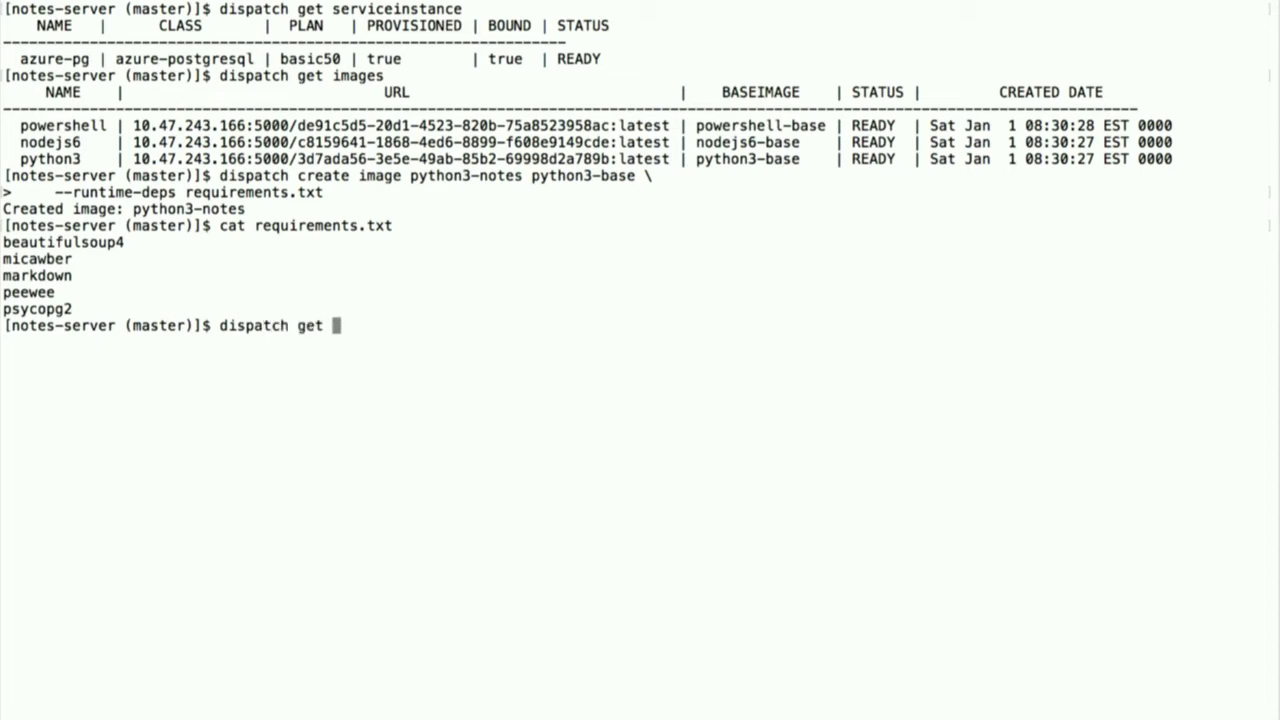
{"action": "type", "text": "serviceclasses"}
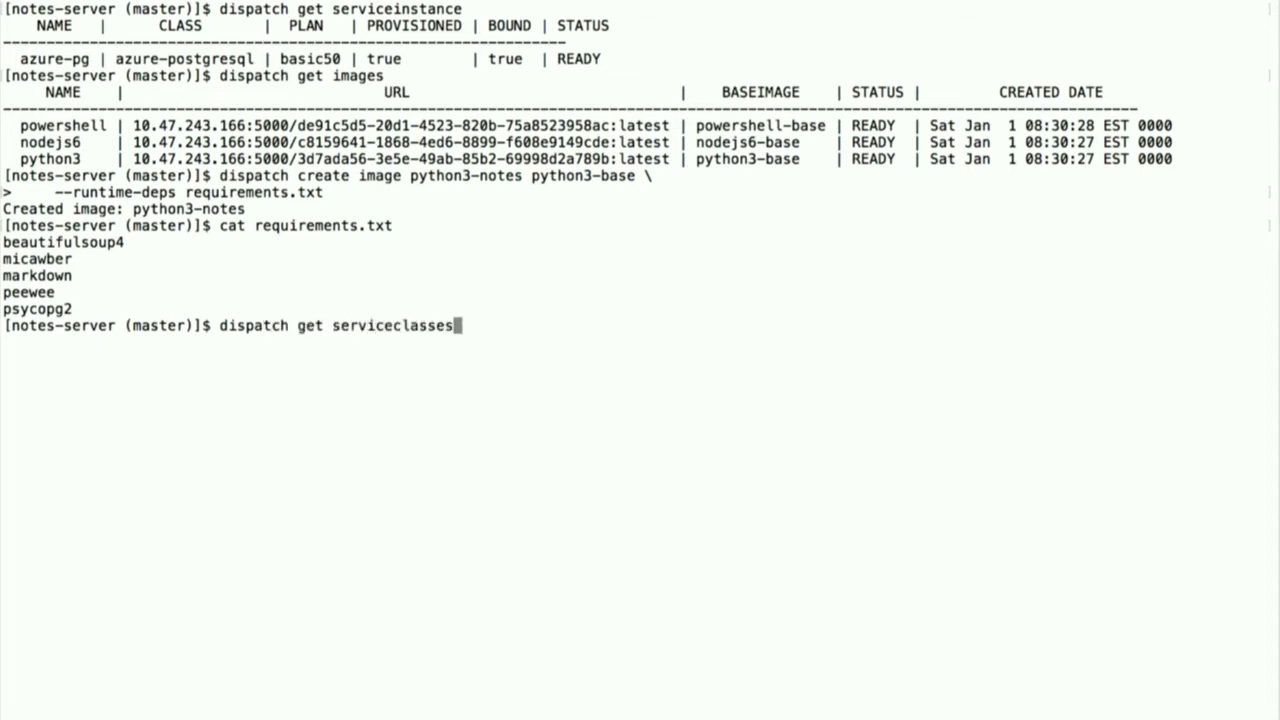
{"action": "key", "text": "Return"}
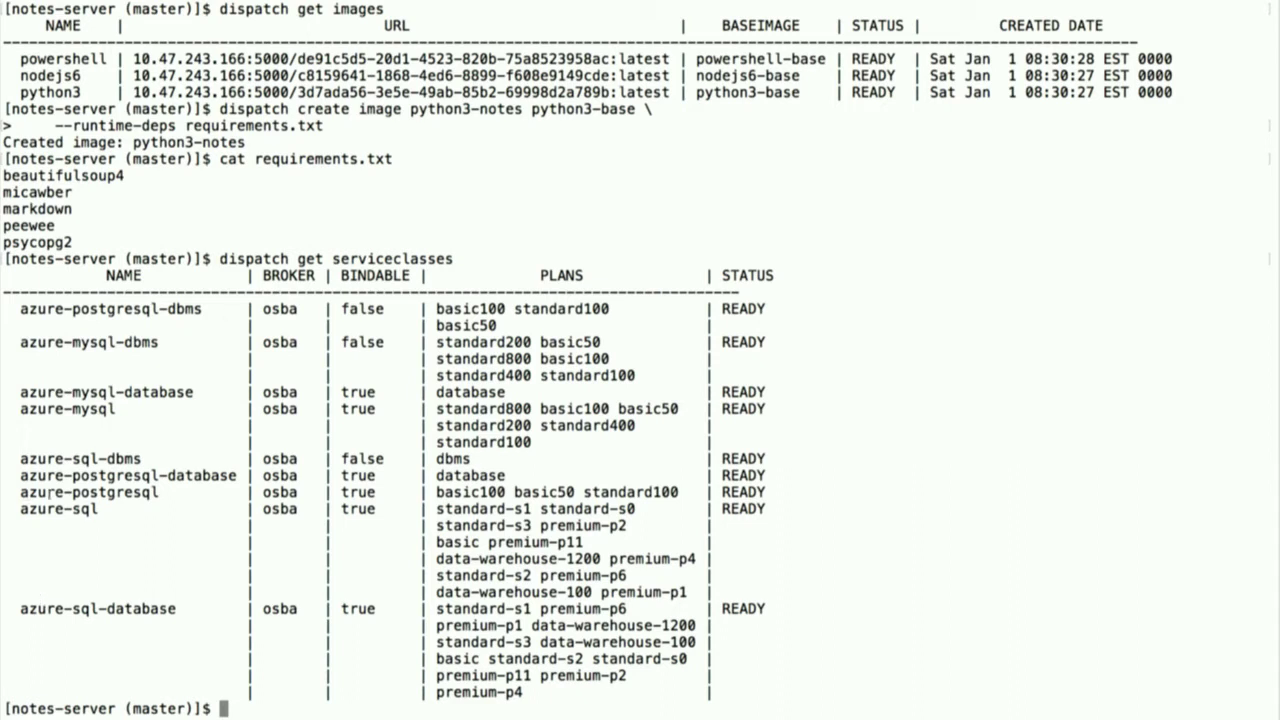
{"action": "left_click_drag", "start_coordinate": [21, 491], "coordinate": [160, 491]}
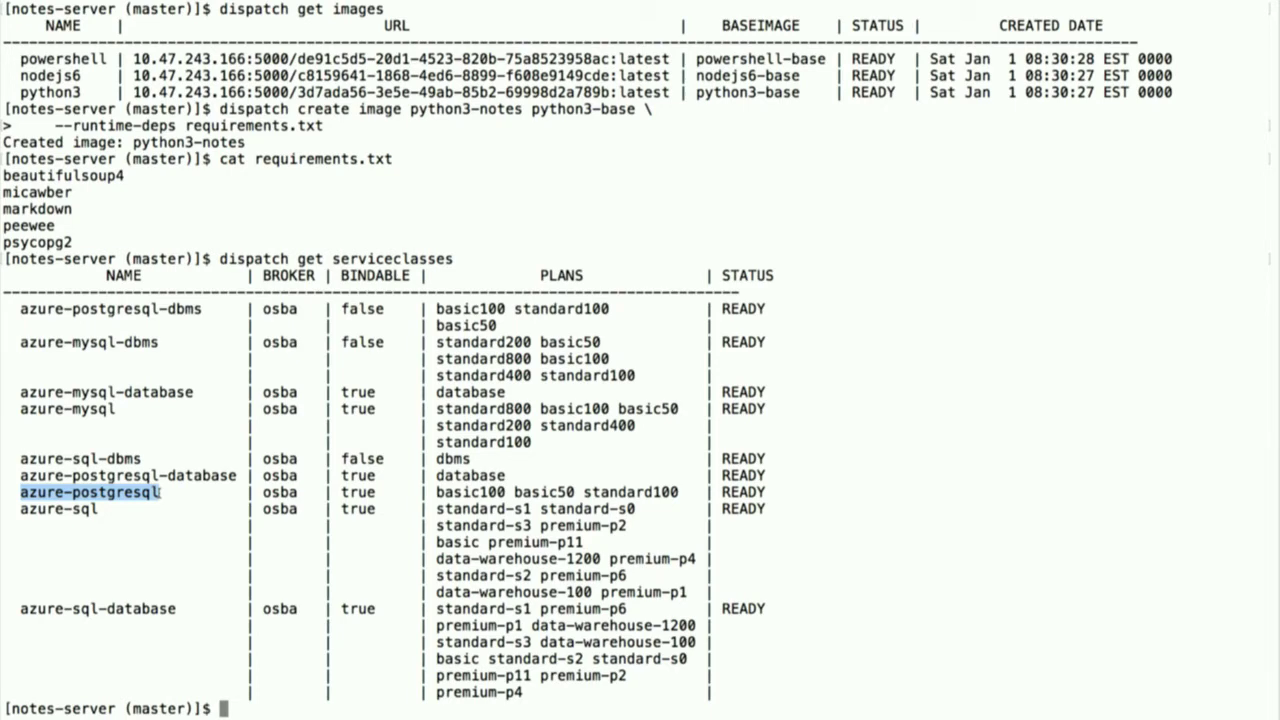
Run the copied command to create service instance azure-pg-cfsummit of class azure-postgresql, plan basic50, location westus, resource group demo, with the AllowAll firewall rule.
{"action": "key", "text": "super+v"}
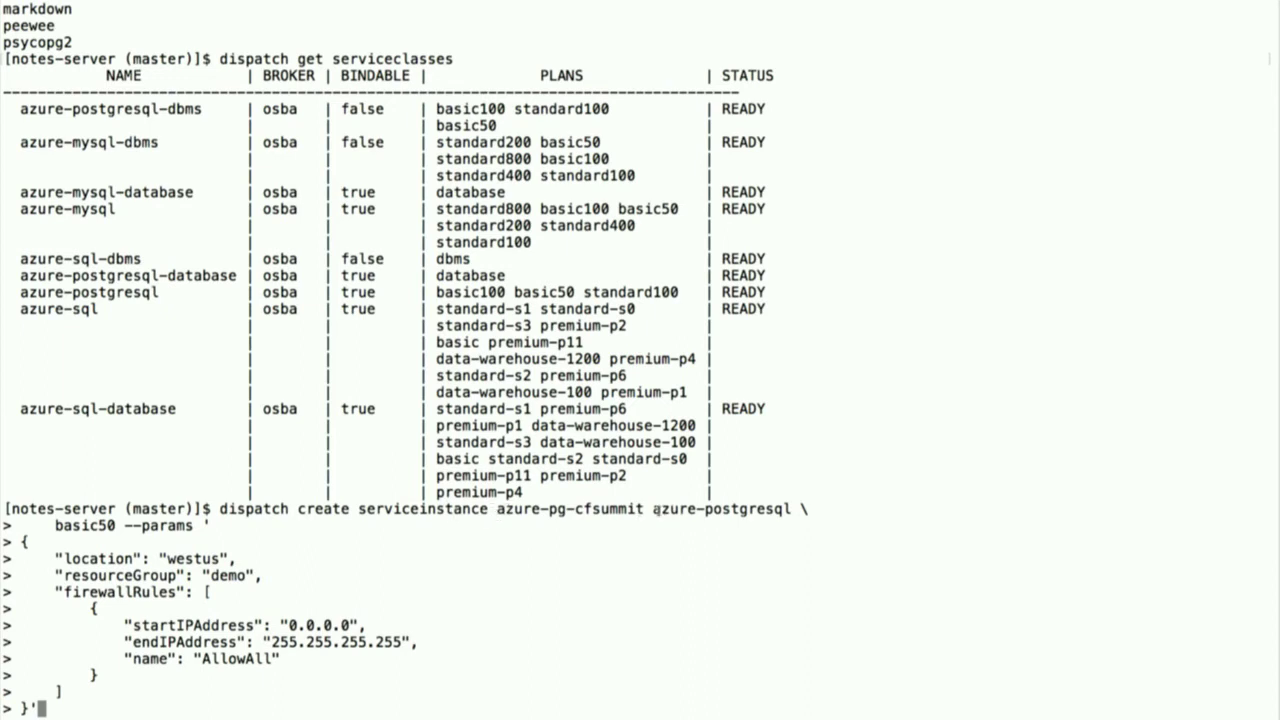
{"action": "left_click_drag", "start_coordinate": [653, 509], "coordinate": [792, 510]}
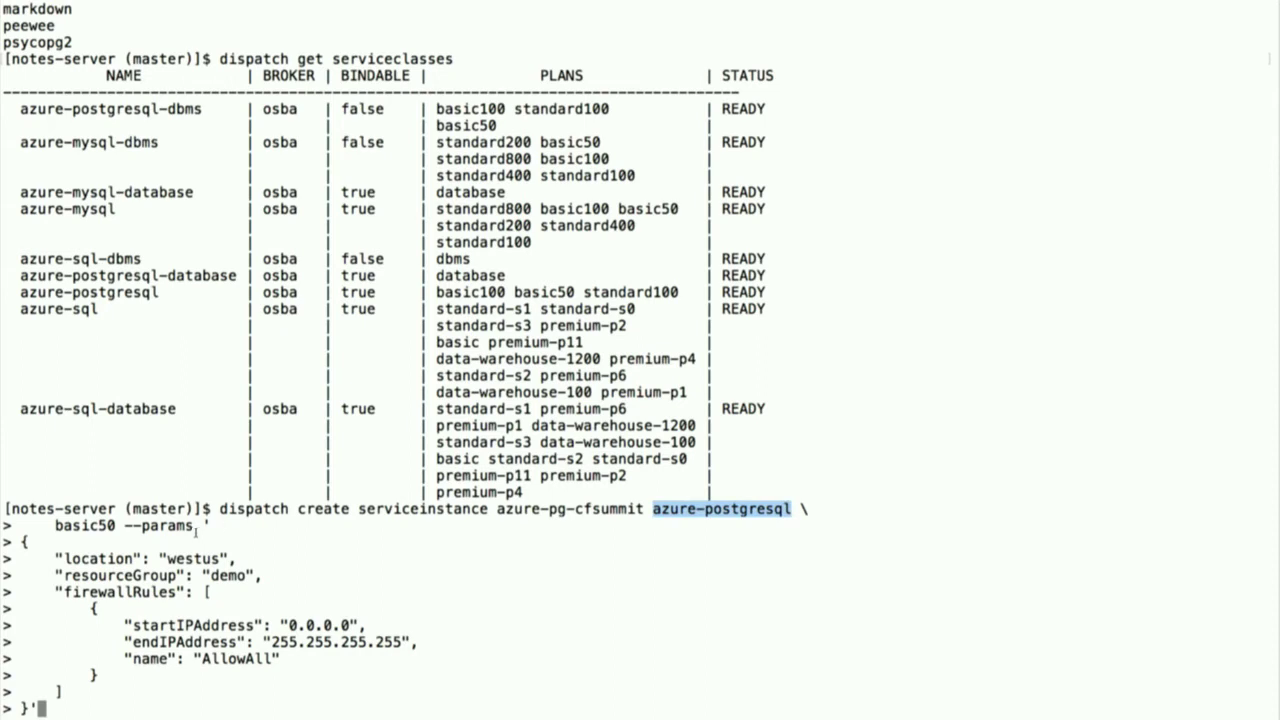
{"action": "left_click", "coordinate": [88, 528]}
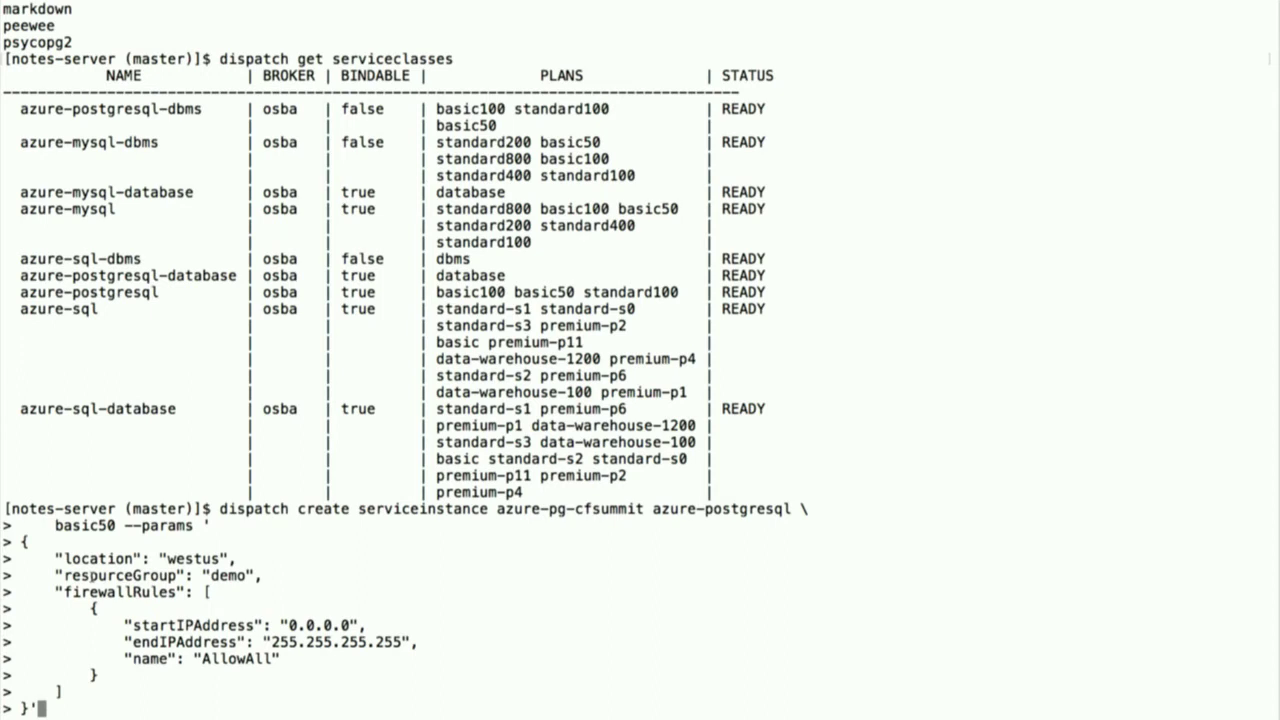
{"action": "key", "text": "Return"}
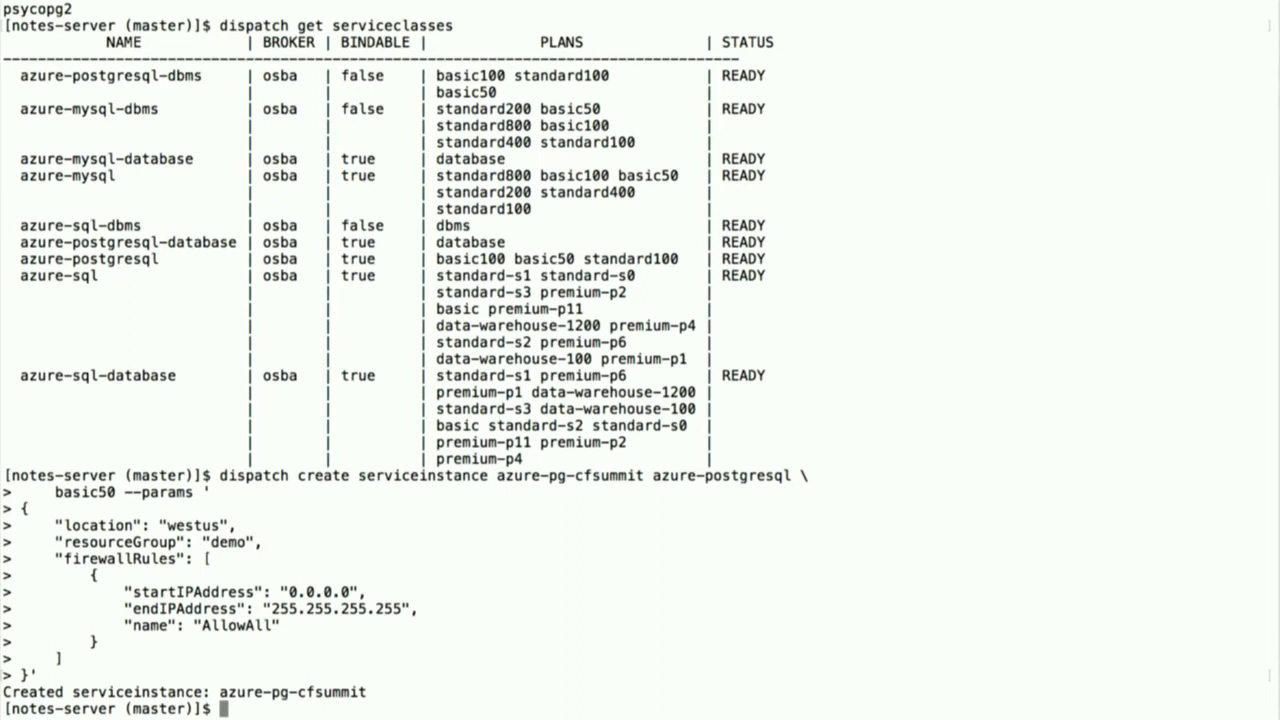
List the service instances with dispatch get serviceinstances and highlight the azure-pg entry.
{"action": "type", "text": "dispat"}
{"action": "type", "text": "ch "}
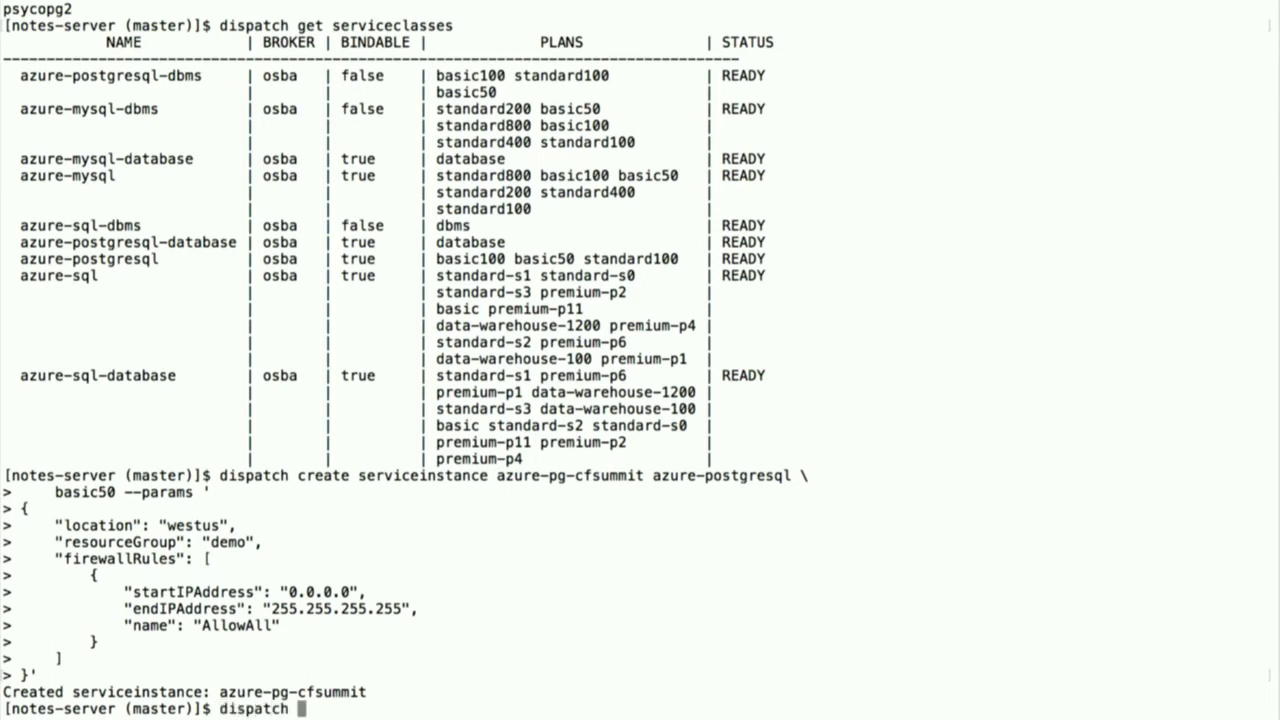
{"action": "type", "text": "get serviceinstances"}
{"action": "key", "text": "Return"}
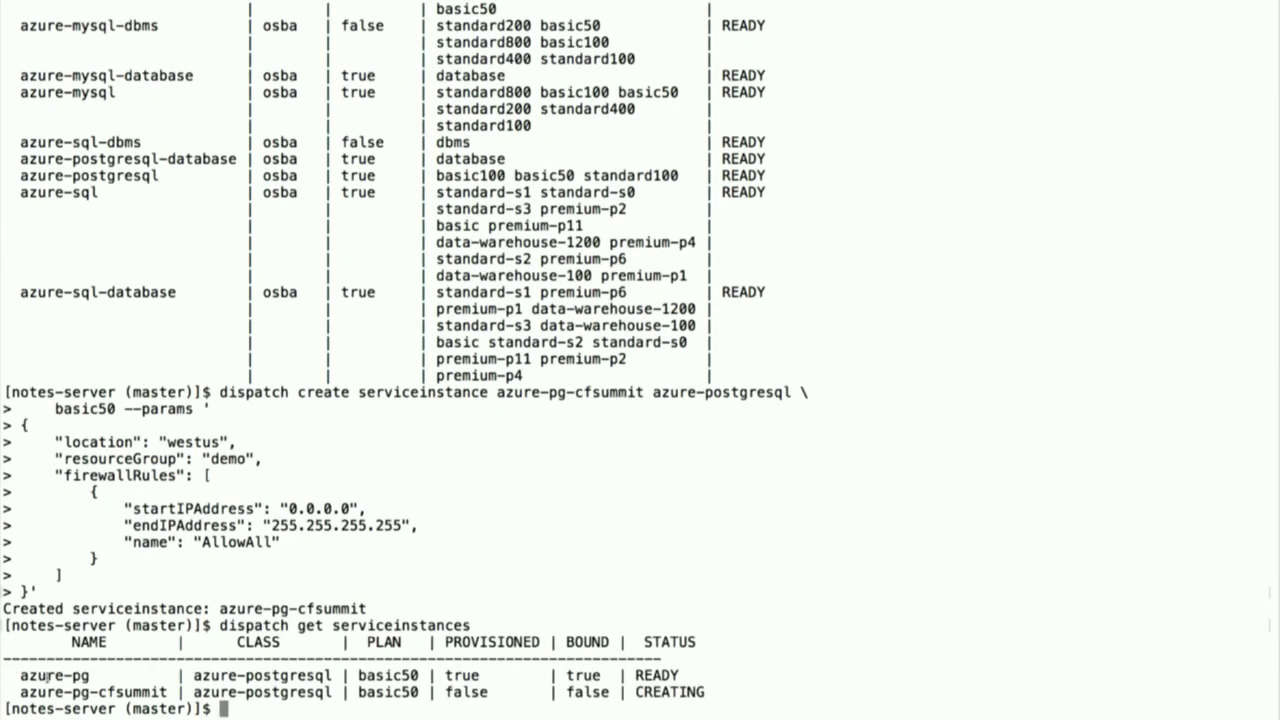
{"action": "double_click", "coordinate": [48, 676]}
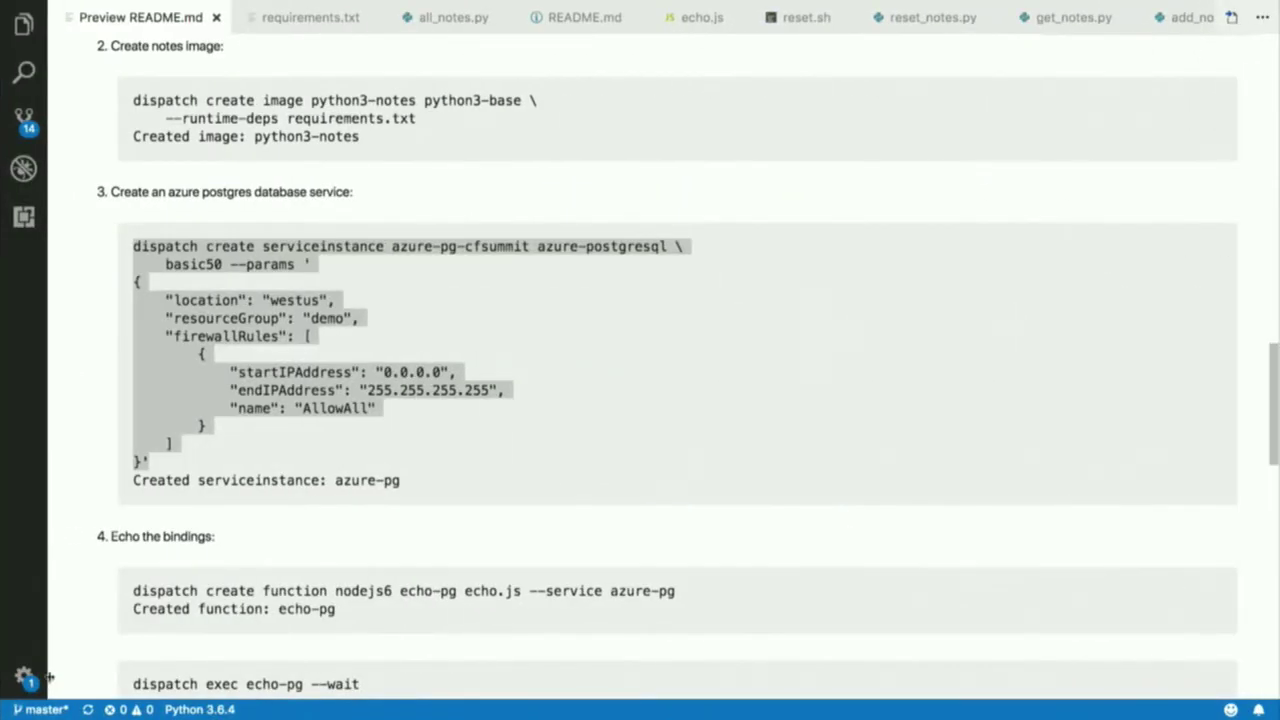
Copy the echo-pg command from README section 4 and run it in a cleared terminal, creating the nodejs6 function from echo.js with service azure-pg.
{"action": "scroll", "coordinate": [149, 608], "scroll_direction": "down", "scroll_amount": 5}
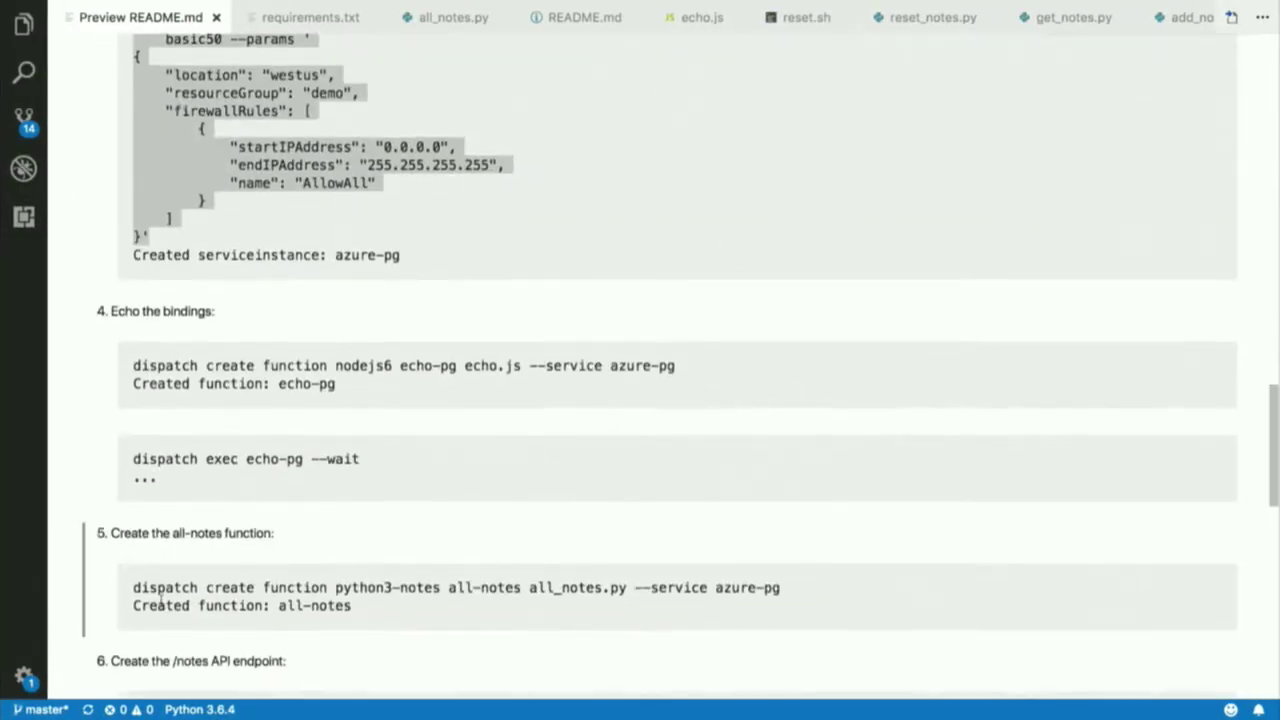
{"action": "left_click_drag", "start_coordinate": [133, 307], "coordinate": [679, 309]}
{"action": "key", "text": "super+c"}
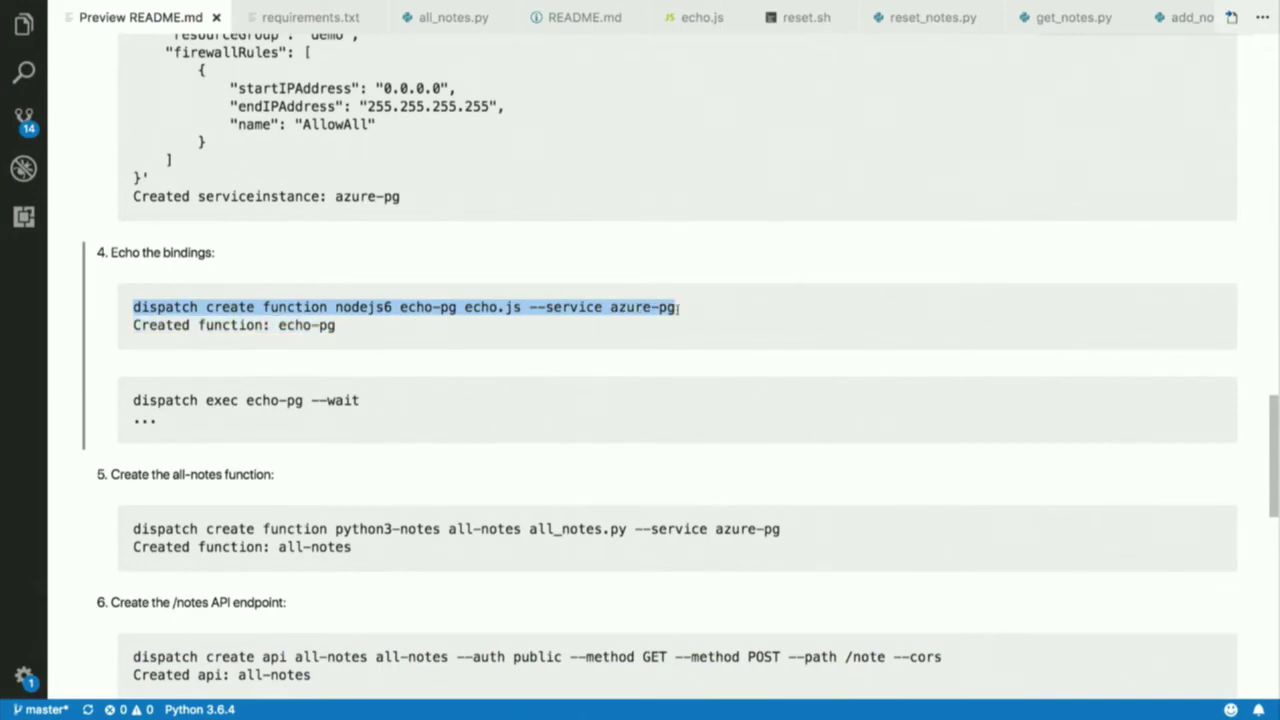
{"action": "key", "text": "ctrl+Left"}
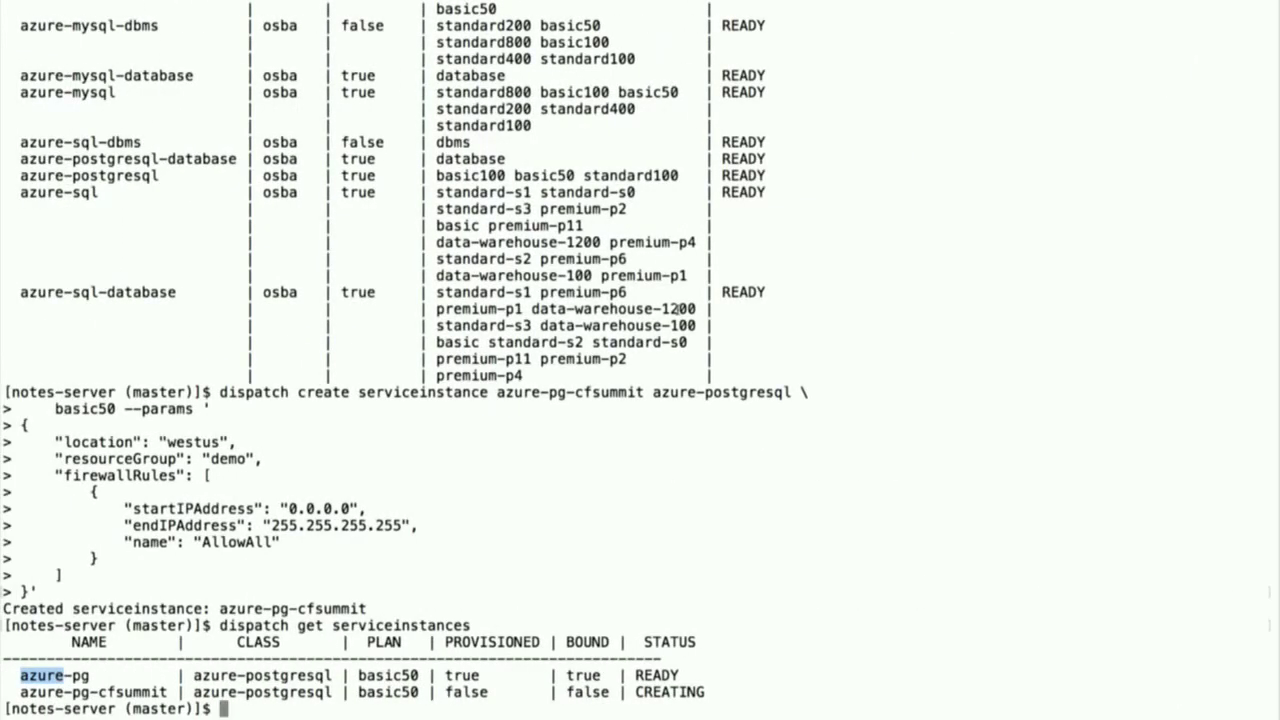
{"action": "key", "text": "super+k"}
{"action": "key", "text": "super+v"}
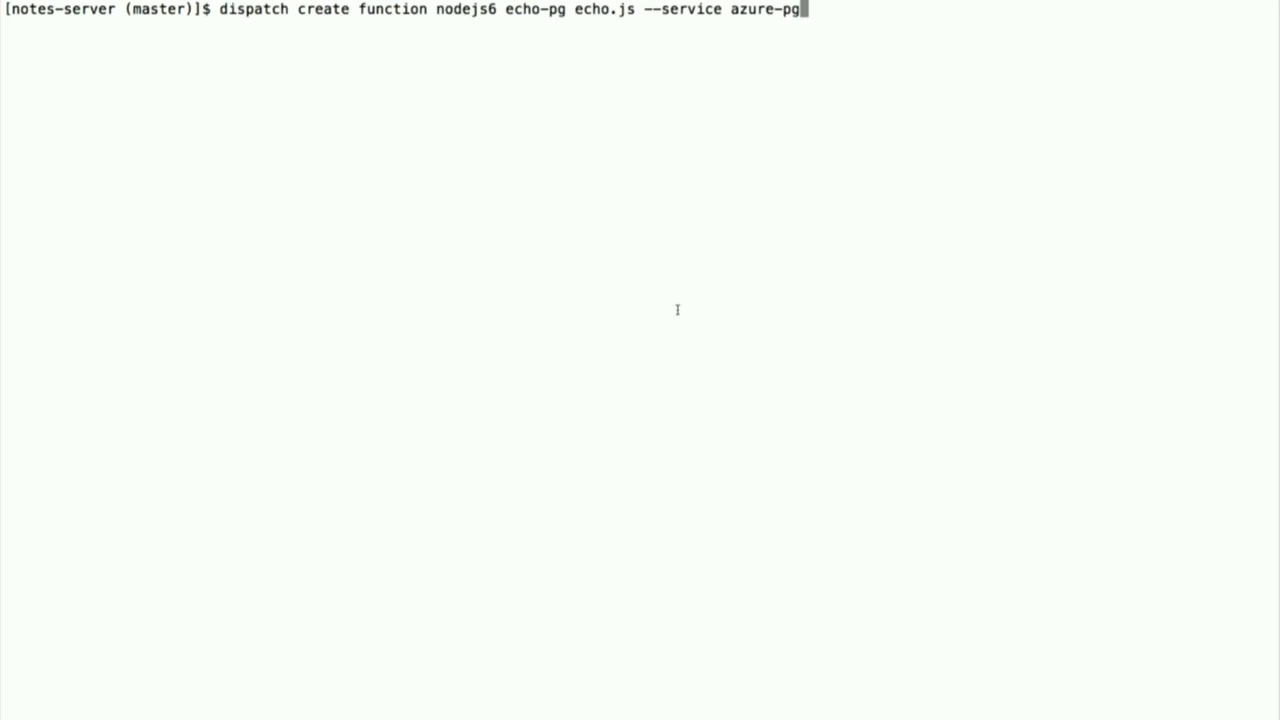
{"action": "key", "text": "Return"}
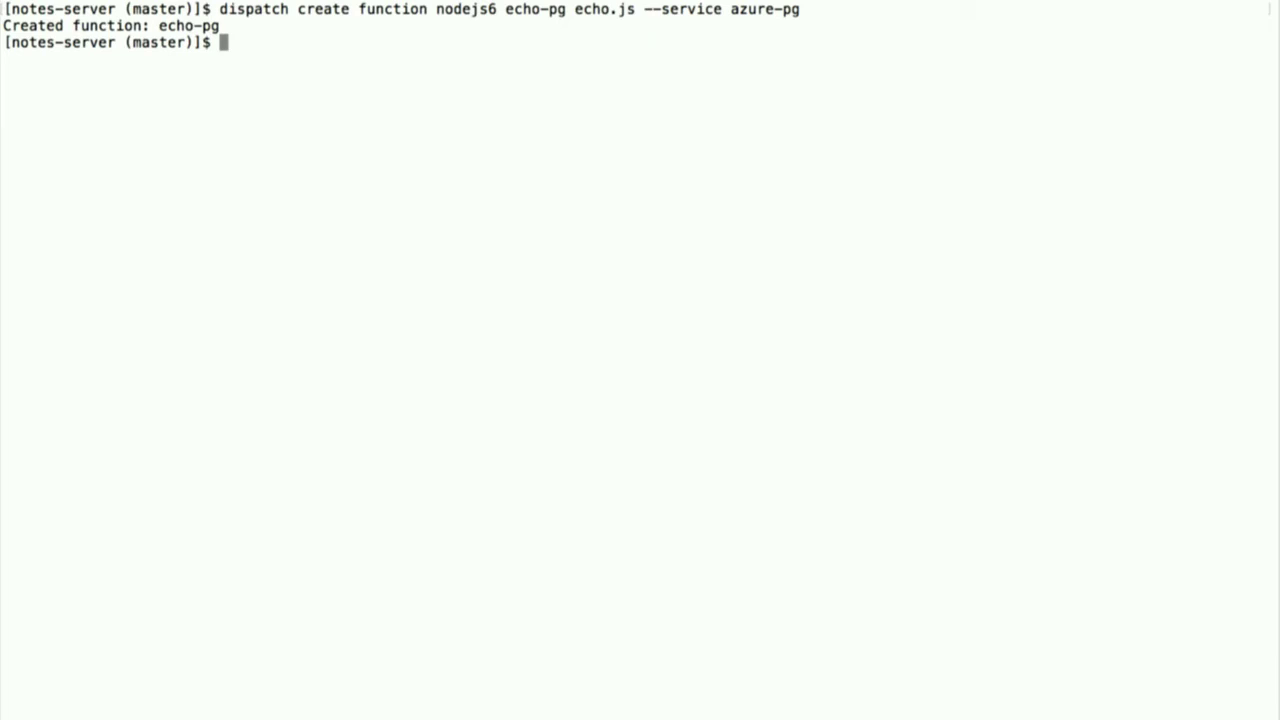
List the Dispatch functions with dispatch get function.
{"action": "type", "text": "dispatch "}
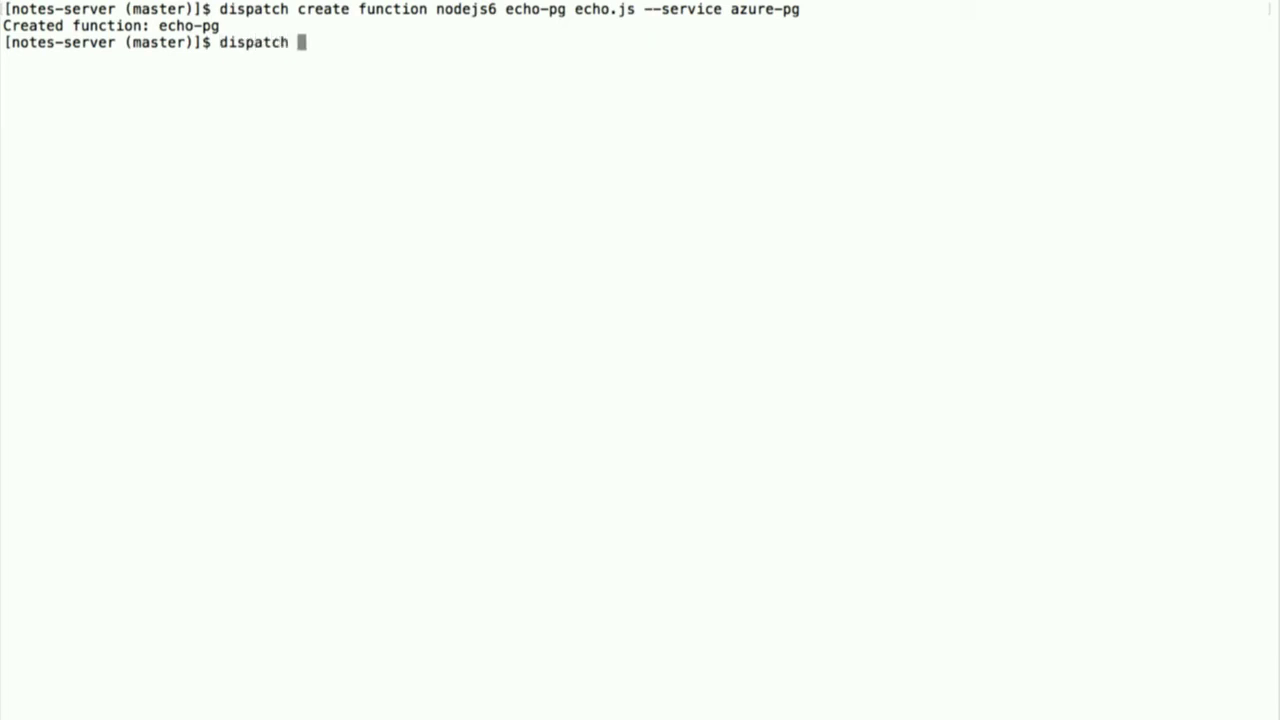
{"action": "type", "text": "get function"}
{"action": "key", "text": "Return"}
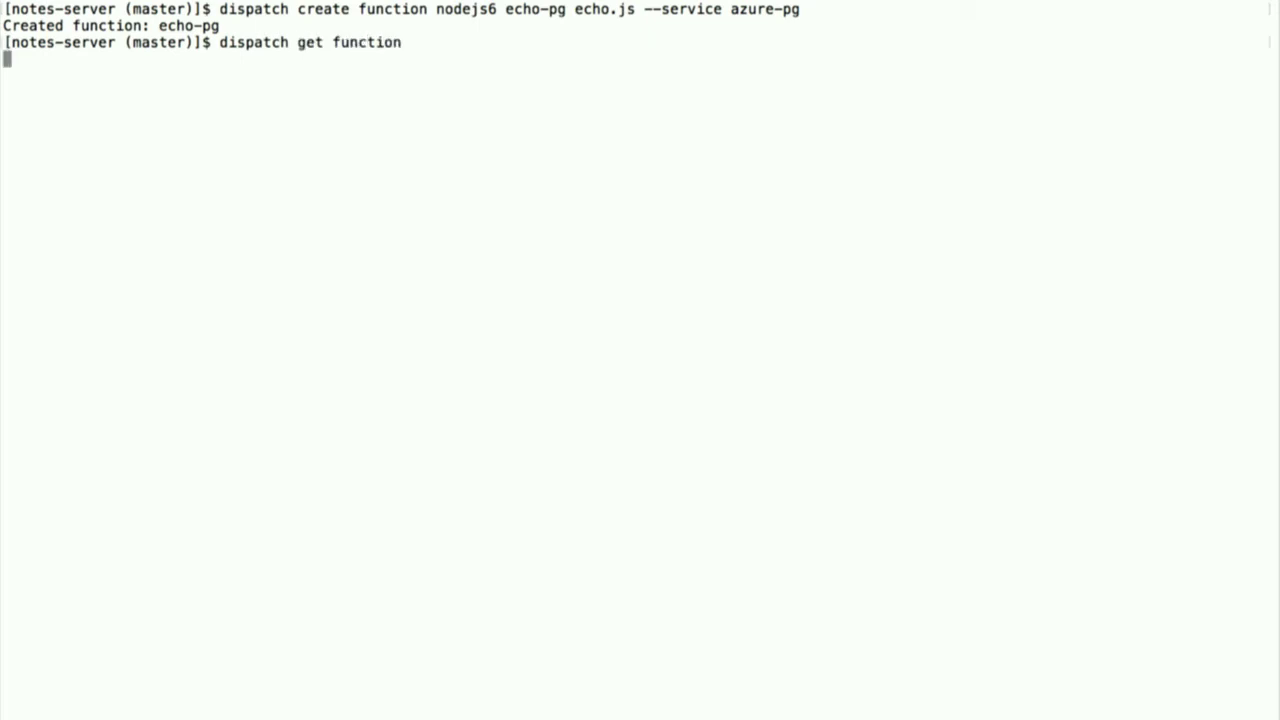
Execute the function with dispatch exec echo-pg --wait and highlight the context and azure-pg service bindings in its output.
{"action": "type", "text": "dis"}
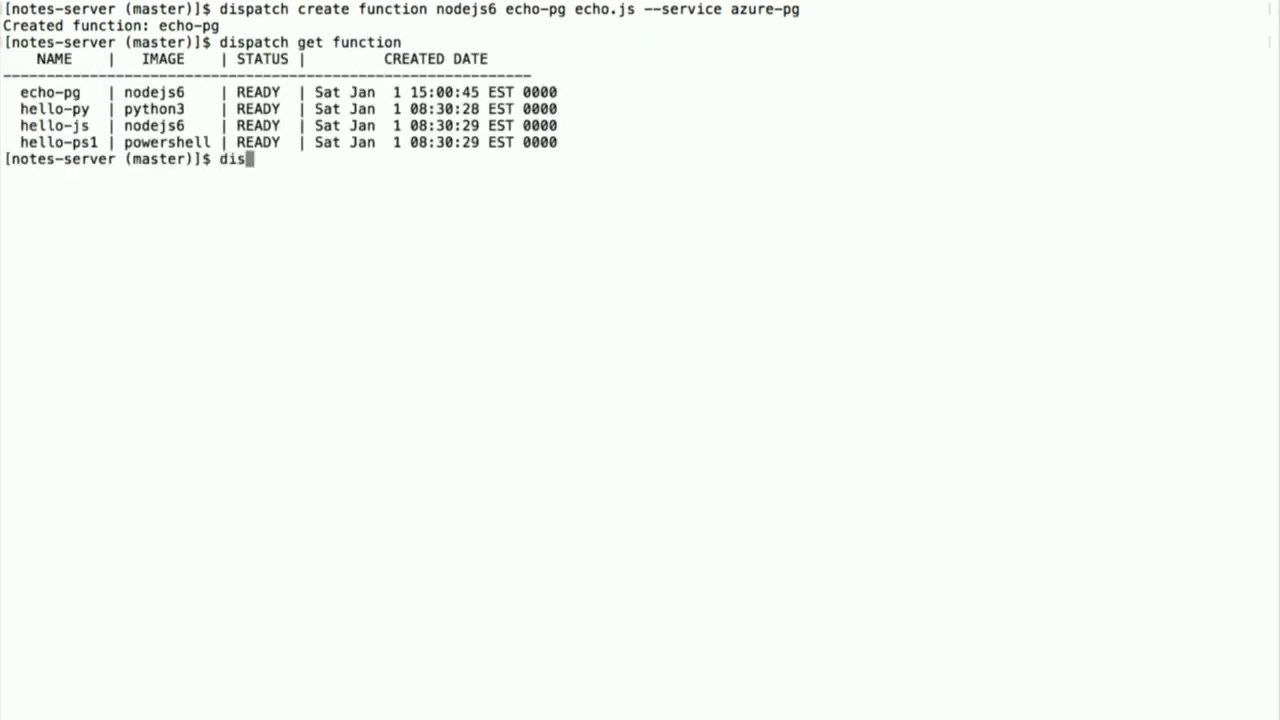
{"action": "type", "text": "patch exec"}
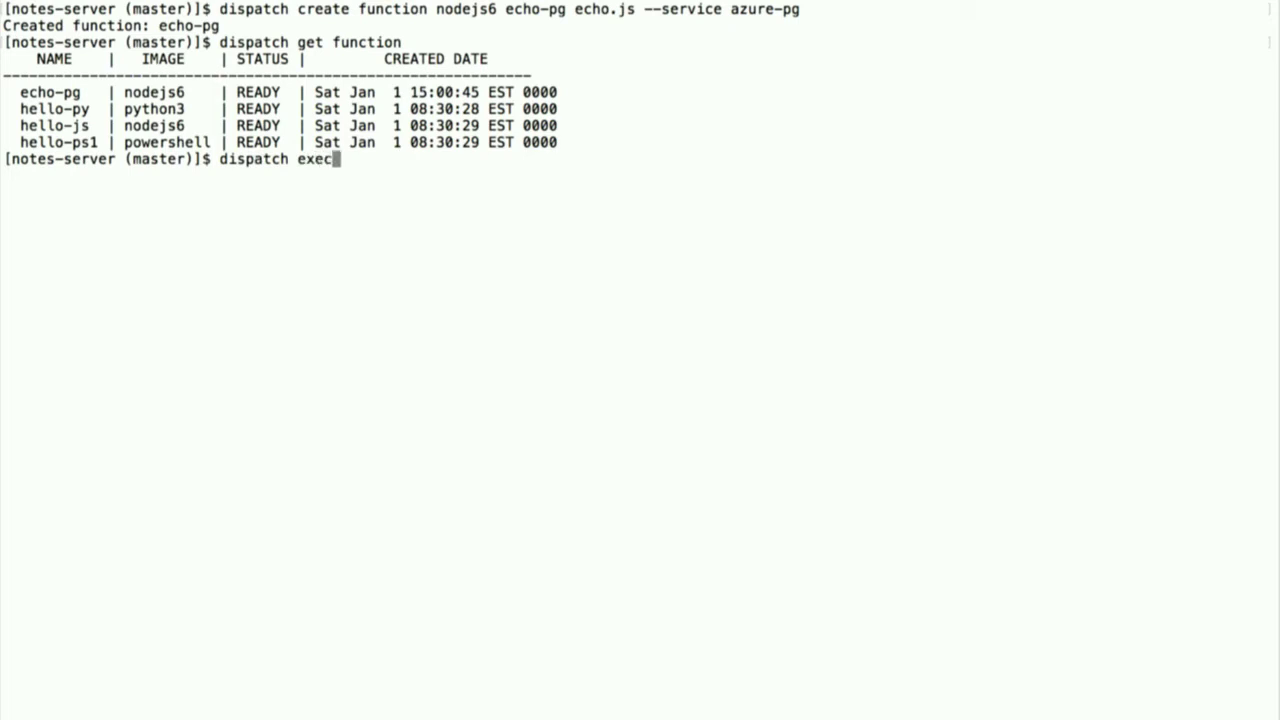
{"action": "type", "text": " echo-pg --wait"}
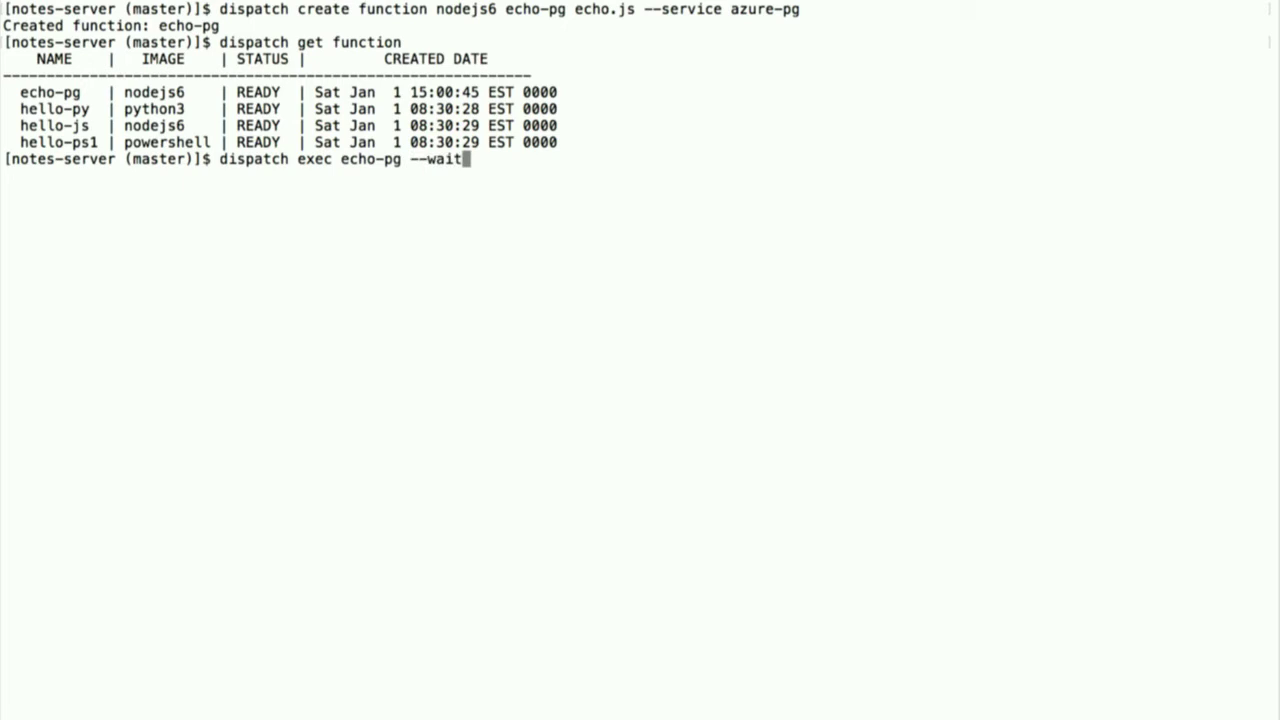
{"action": "key", "text": "Return"}
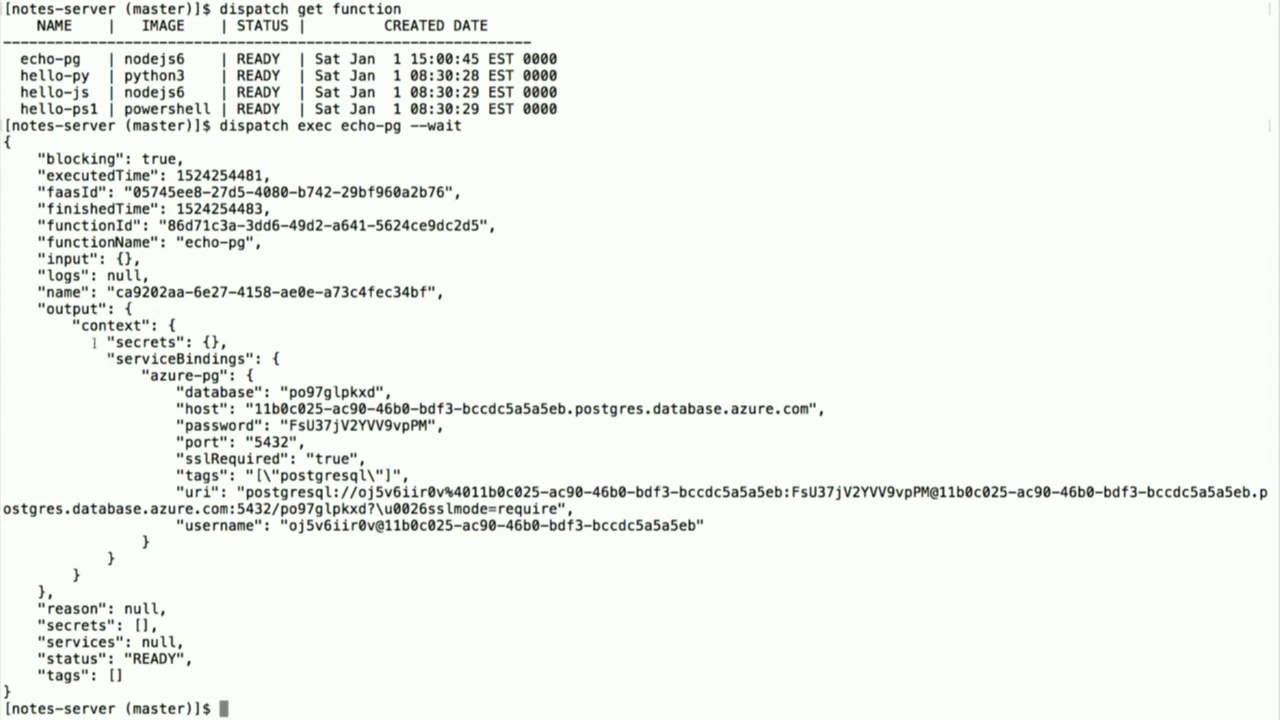
{"action": "left_click_drag", "start_coordinate": [72, 324], "coordinate": [88, 575]}
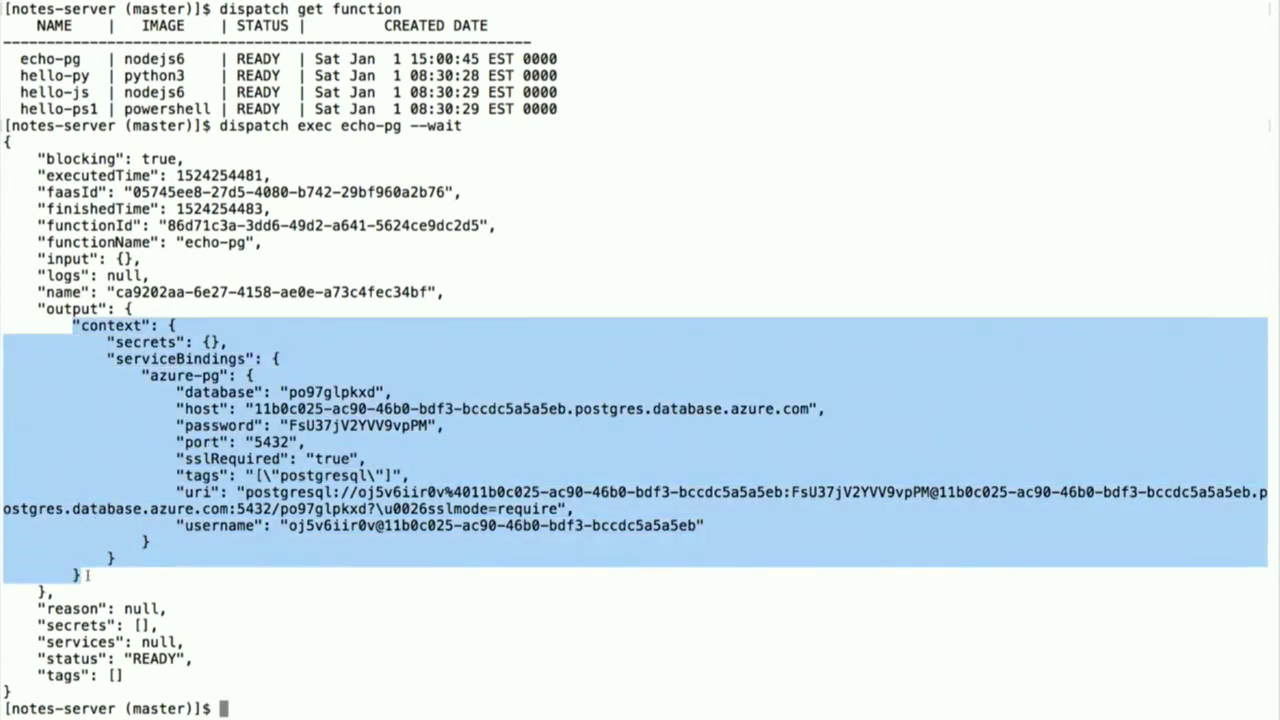
{"action": "left_click", "coordinate": [127, 362]}
{"action": "double_click", "coordinate": [128, 360]}
{"action": "double_click", "coordinate": [170, 376]}
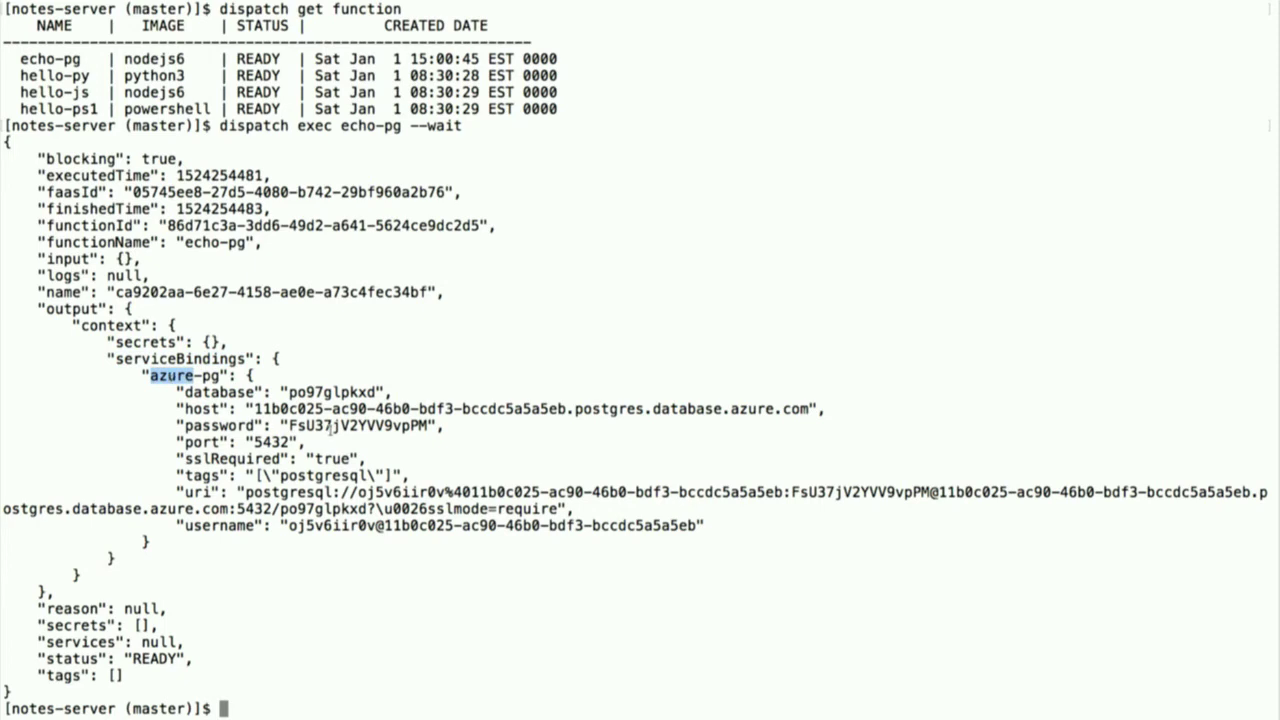
Highlight the --service azure-pg option in the echo-pg creation command and return to the function's execution output.
{"action": "scroll", "coordinate": [445, 320], "scroll_direction": "up", "scroll_amount": 2}
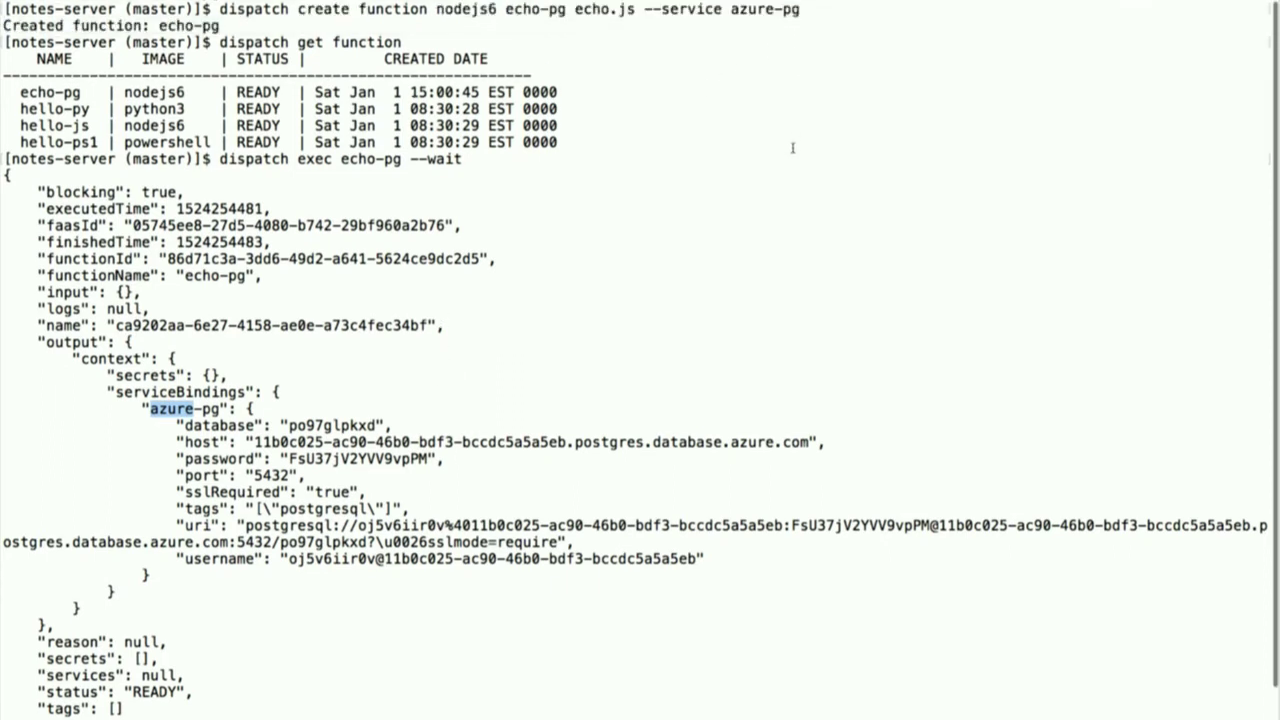
{"action": "left_click_drag", "start_coordinate": [800, 10], "coordinate": [643, 8]}
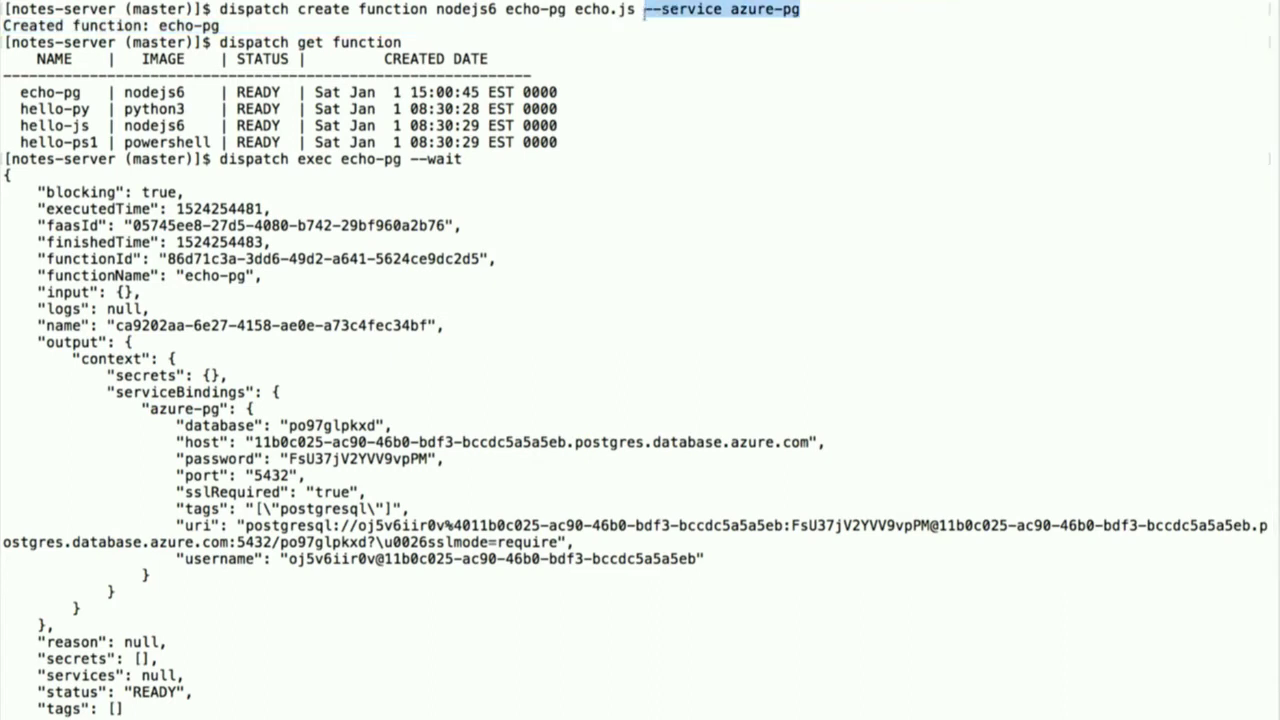
{"action": "left_click", "coordinate": [611, 265]}
{"action": "scroll", "coordinate": [524, 459], "scroll_direction": "down", "scroll_amount": 2}
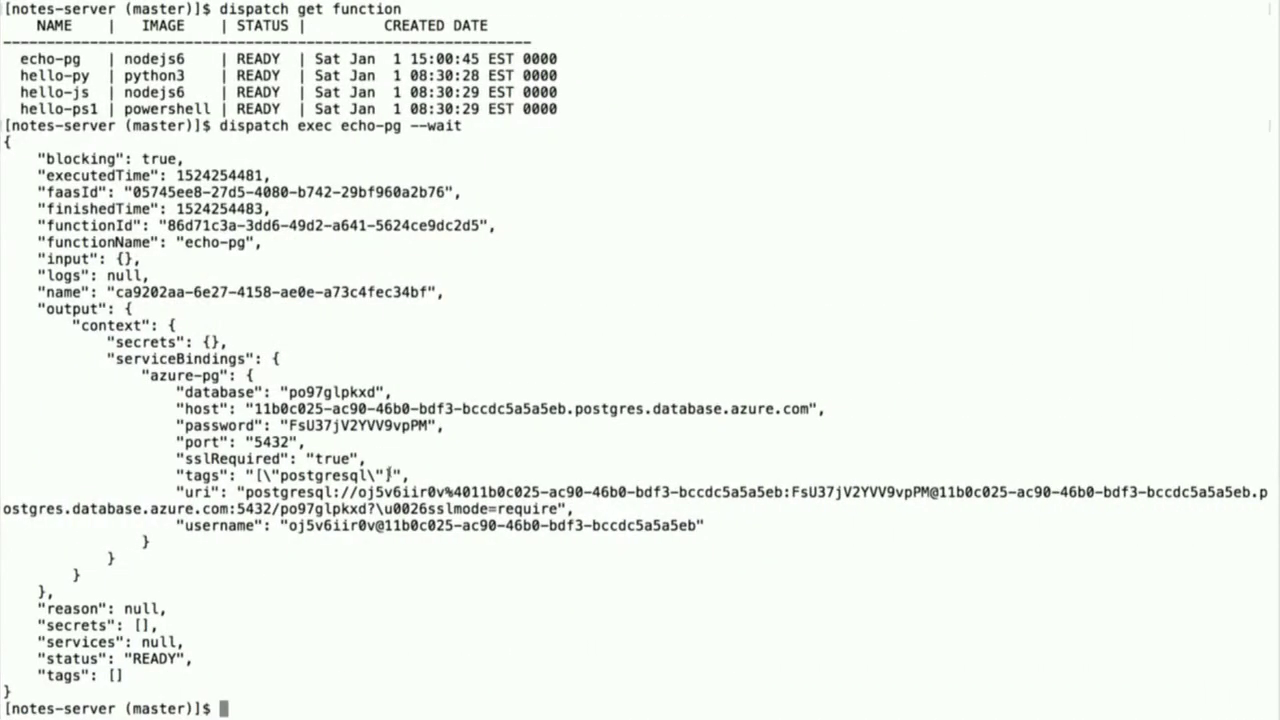
Switch to VS Code and select the dispatch create function command for all-notes in README section 5.
{"action": "key", "text": "ctrl+Right"}
{"action": "scroll", "coordinate": [477, 434], "scroll_direction": "down", "scroll_amount": 5}
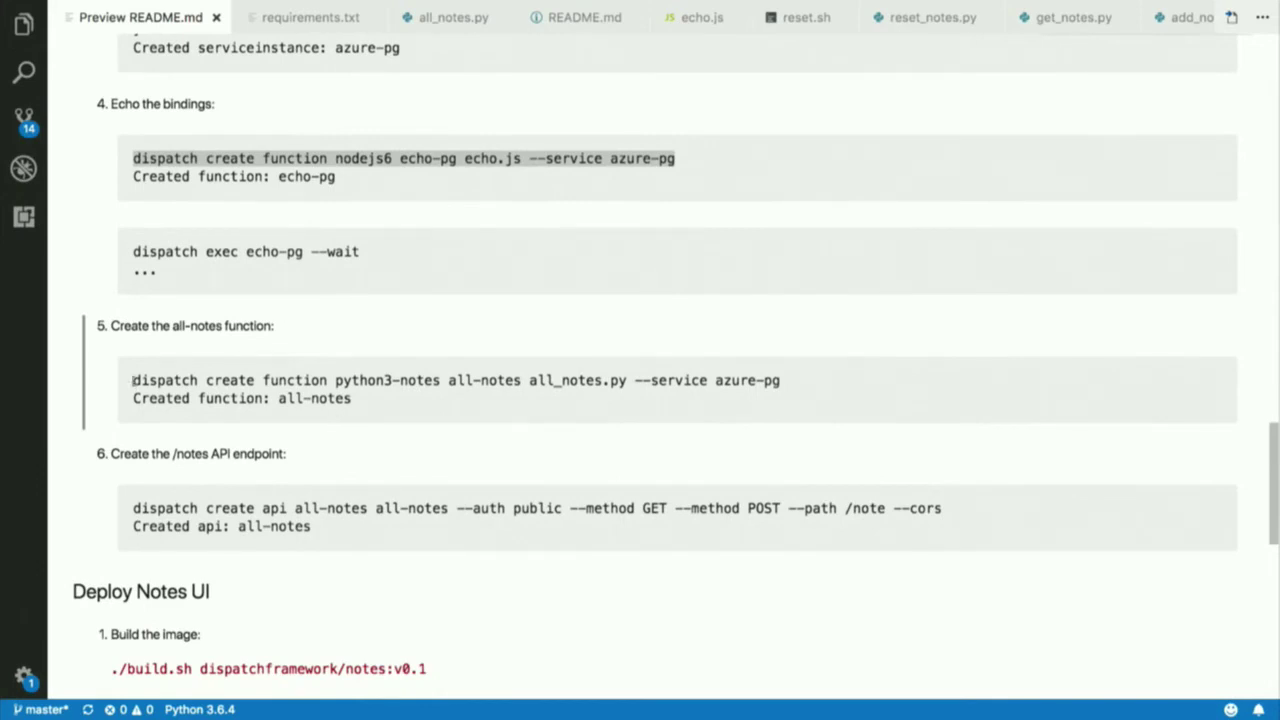
{"action": "left_click_drag", "start_coordinate": [133, 380], "coordinate": [781, 381]}
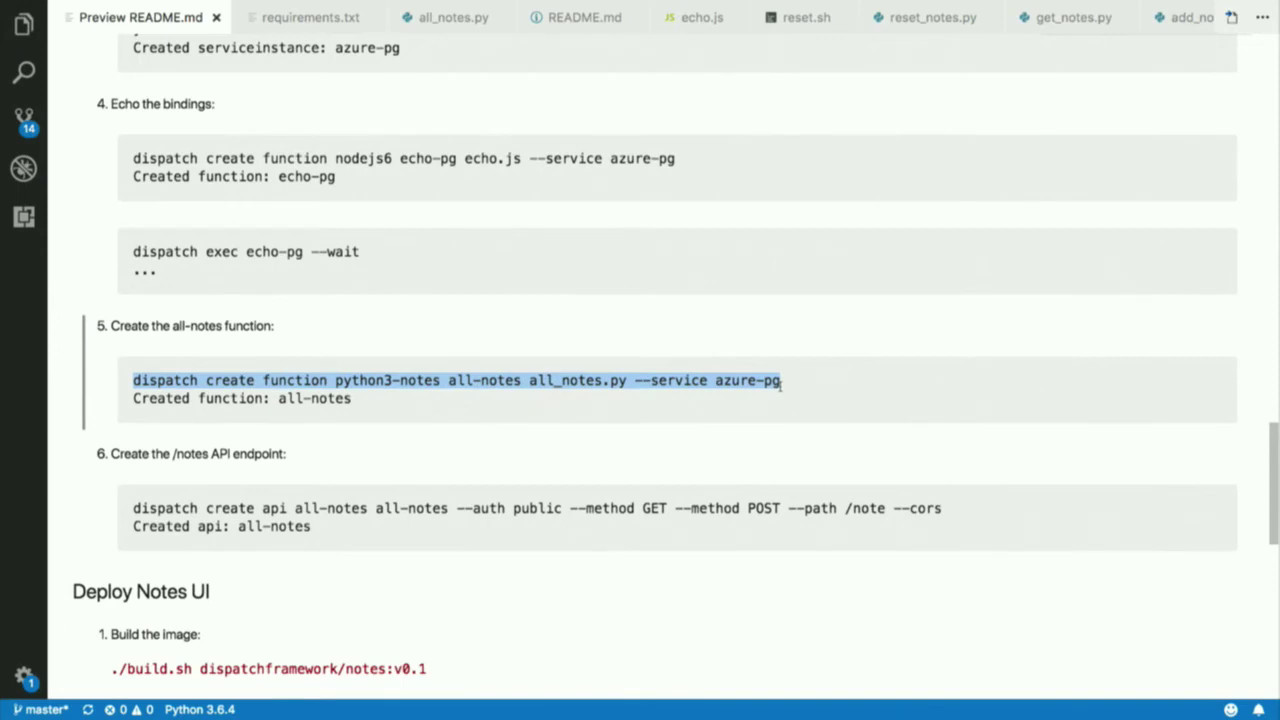
Switch to Firefox, enlarge the Dispatch Notes Demo page to 150% and reload it.
{"action": "key", "text": "ctrl+Right"}
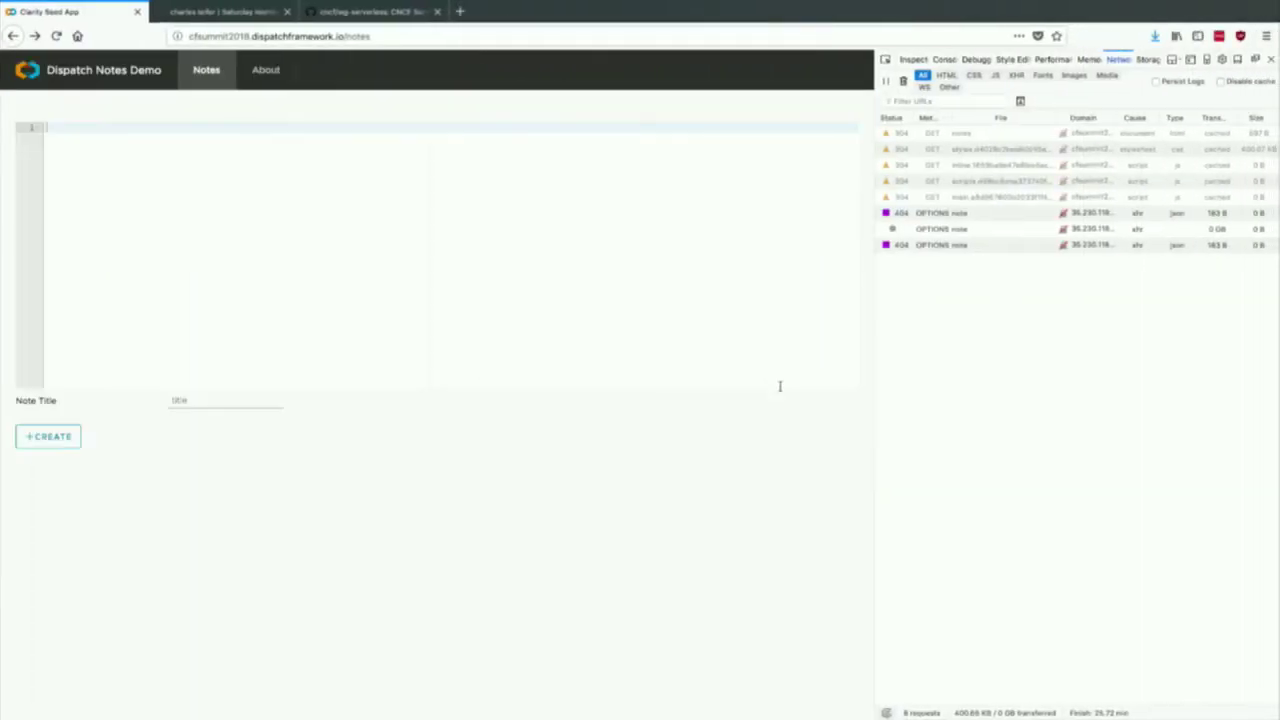
{"action": "key", "text": "ctrl+plus"}
{"action": "key", "text": "ctrl+plus"}
{"action": "key", "text": "ctrl+plus"}
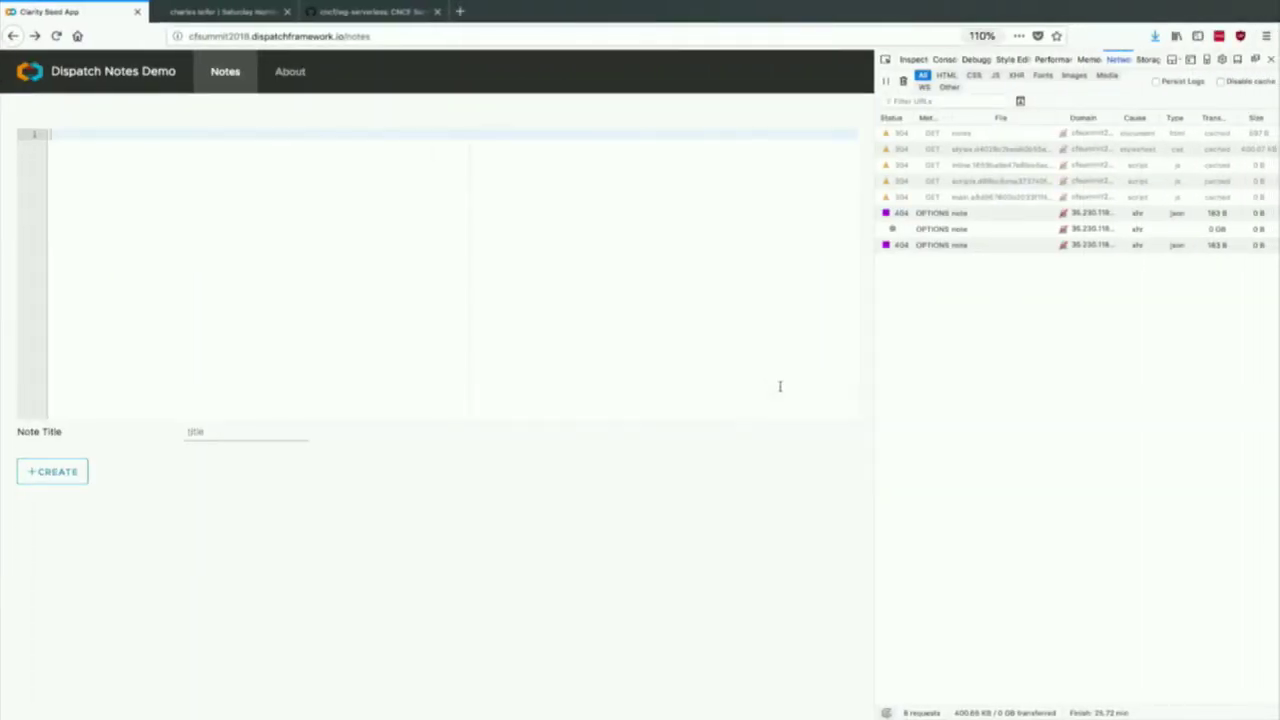
{"action": "key", "text": "ctrl+plus"}
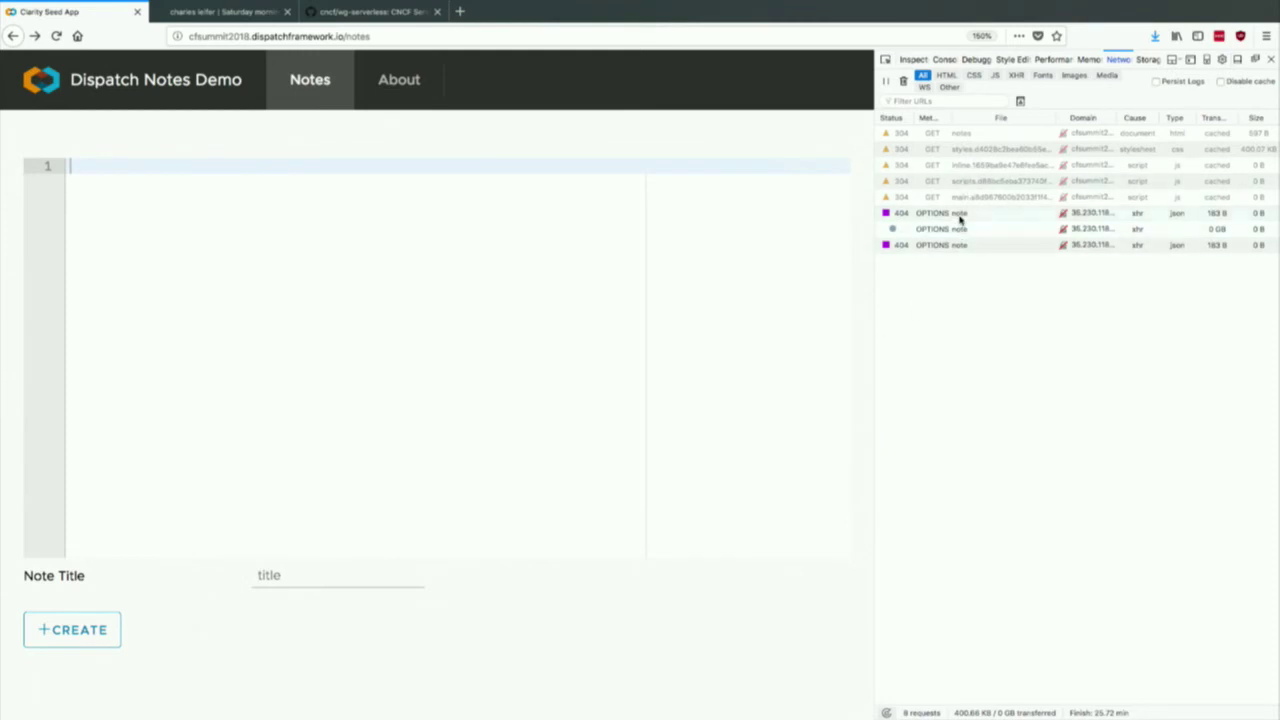
{"action": "left_click", "coordinate": [57, 37]}
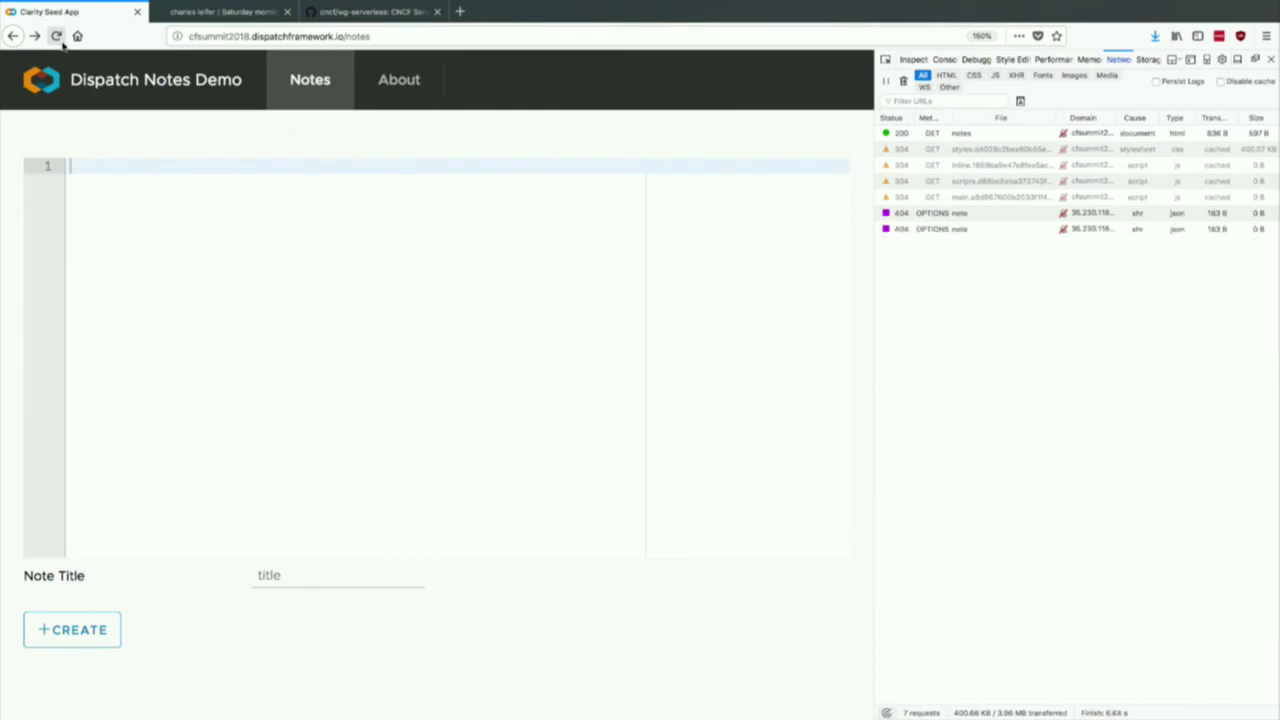
Switch back to VS Code, open all_notes.py and highlight the handle(ctx, payload) function definition.
{"action": "key", "text": "ctrl+Right"}
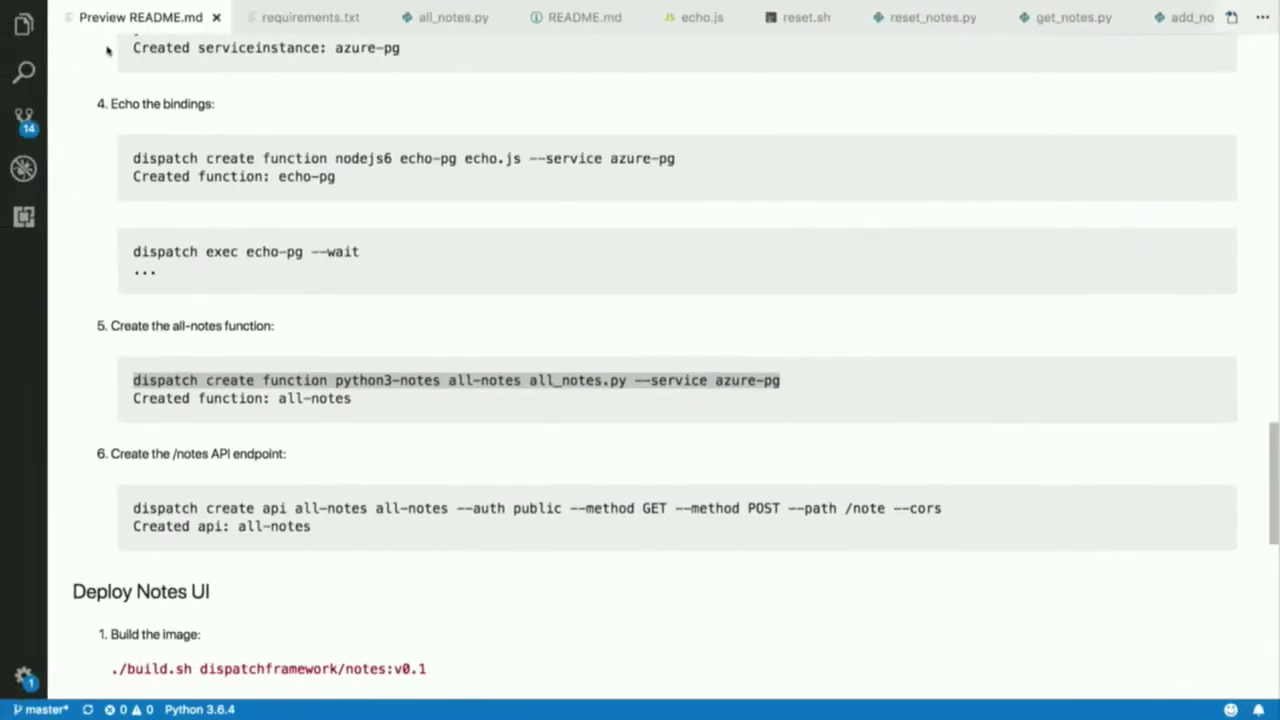
{"action": "key", "text": "ctrl+Left"}
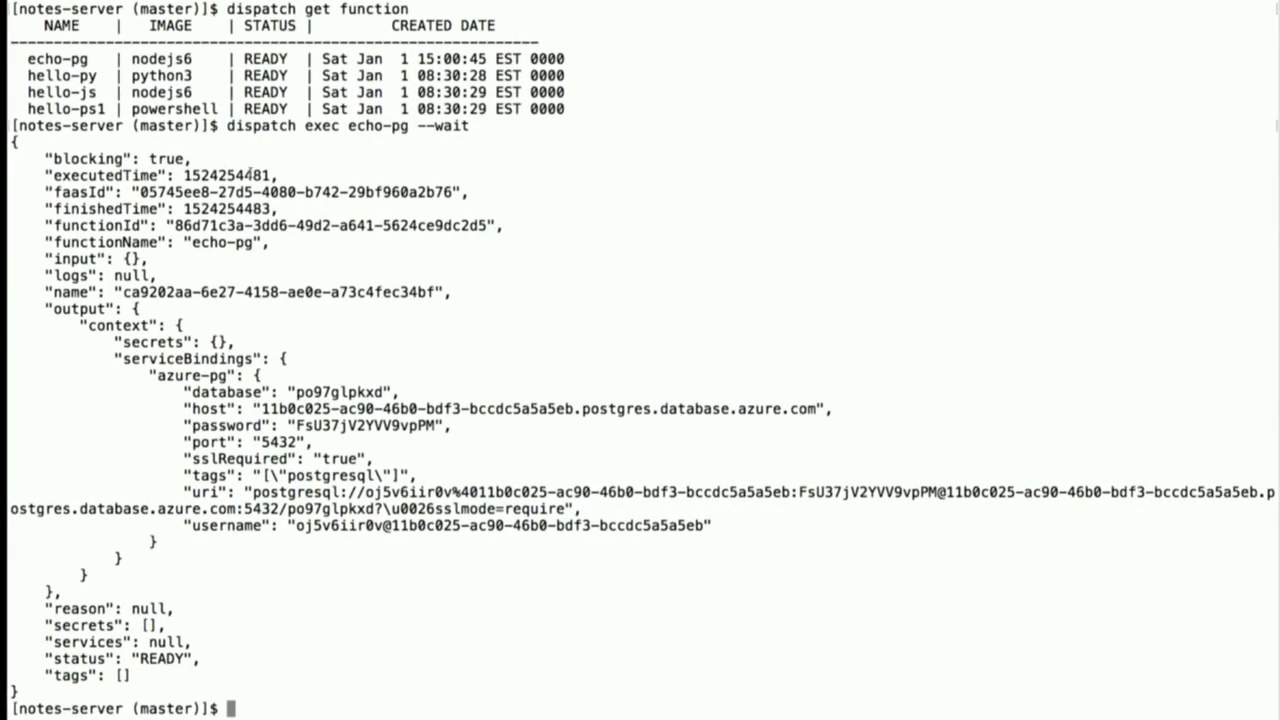
{"action": "key", "text": "ctrl+Right"}
{"action": "key", "text": "ctrl+Right"}
{"action": "key", "text": "ctrl+Left"}
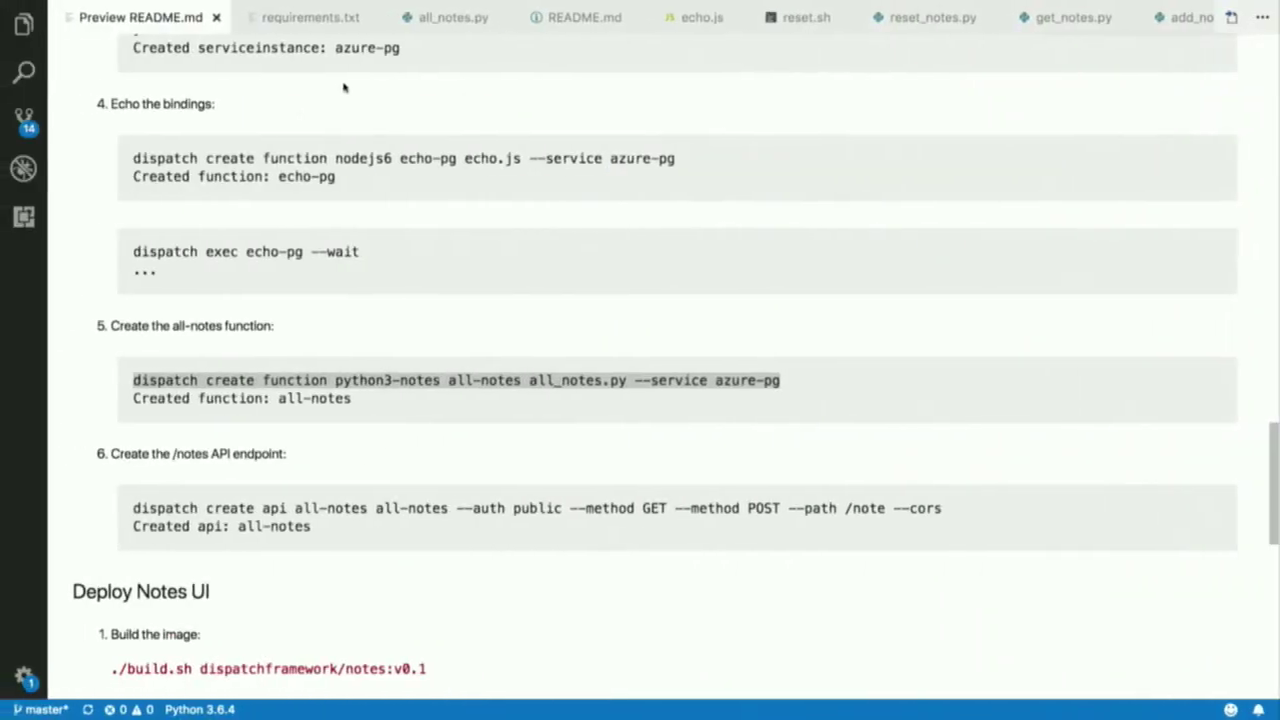
{"action": "left_click", "coordinate": [452, 17]}
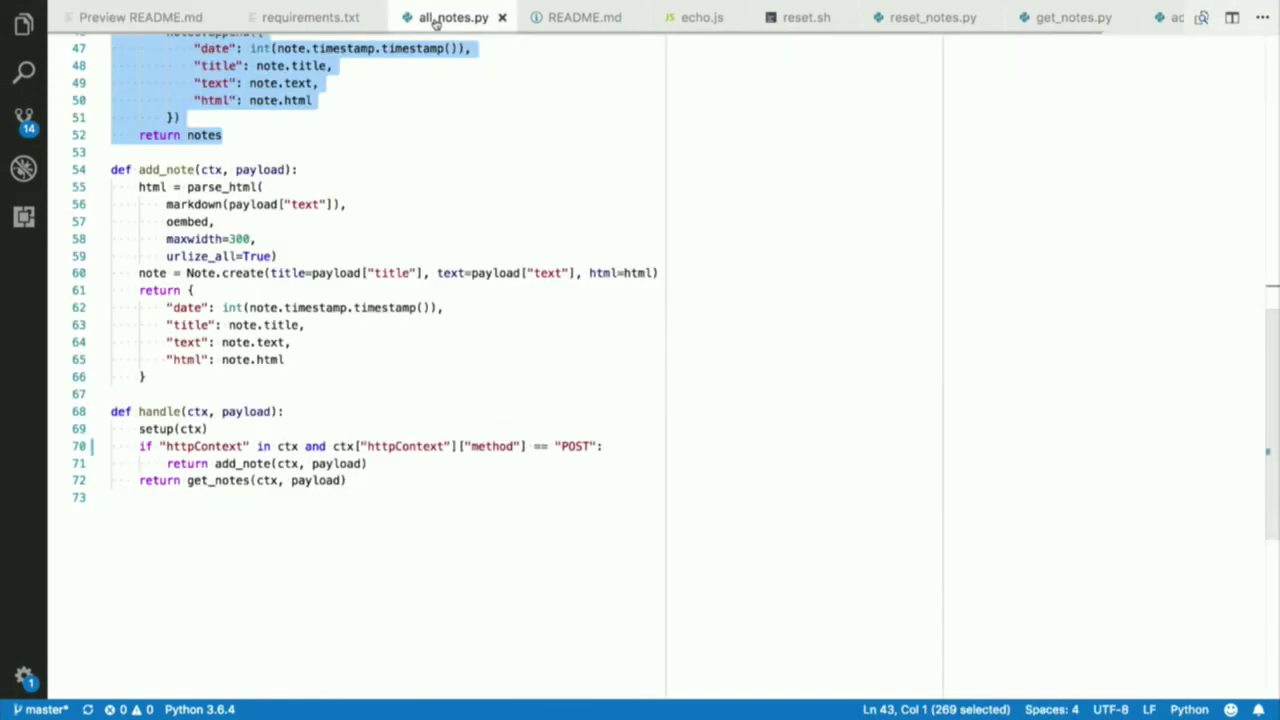
{"action": "scroll", "coordinate": [440, 201], "scroll_direction": "up", "scroll_amount": 5}
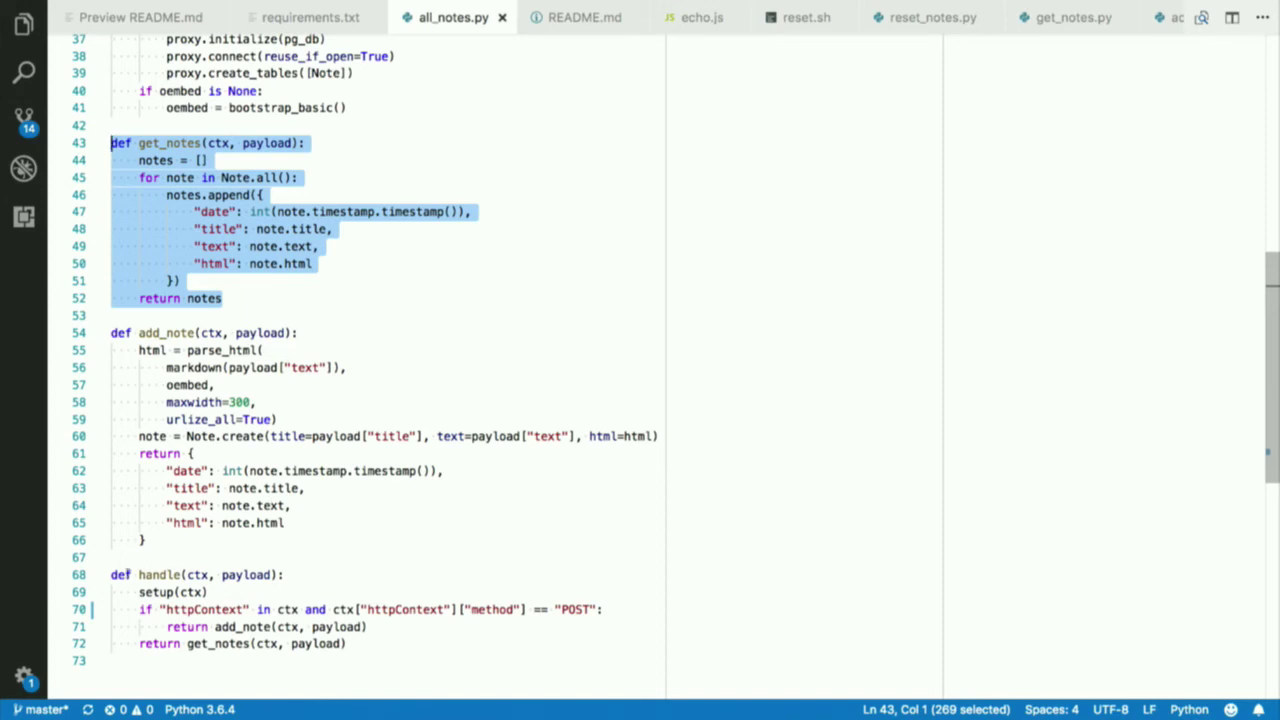
{"action": "left_click_drag", "start_coordinate": [284, 576], "coordinate": [101, 577]}
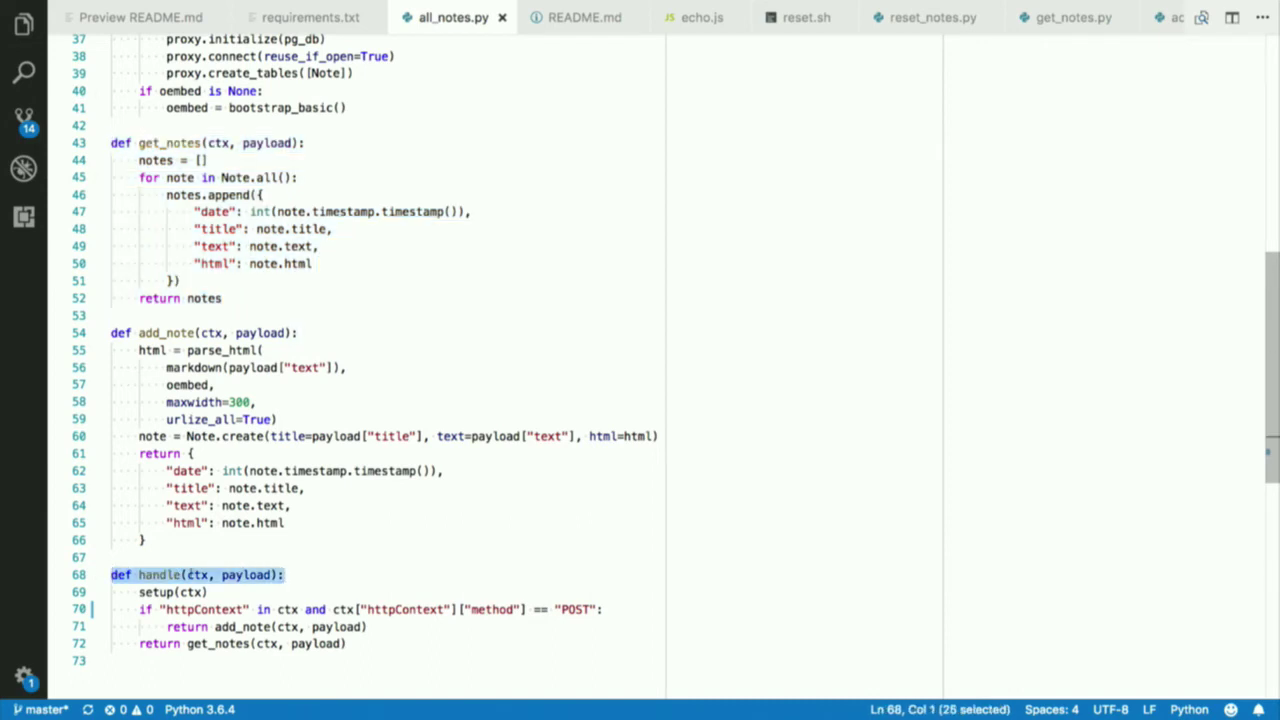
{"action": "scroll", "coordinate": [190, 573], "scroll_direction": "down", "scroll_amount": 4}
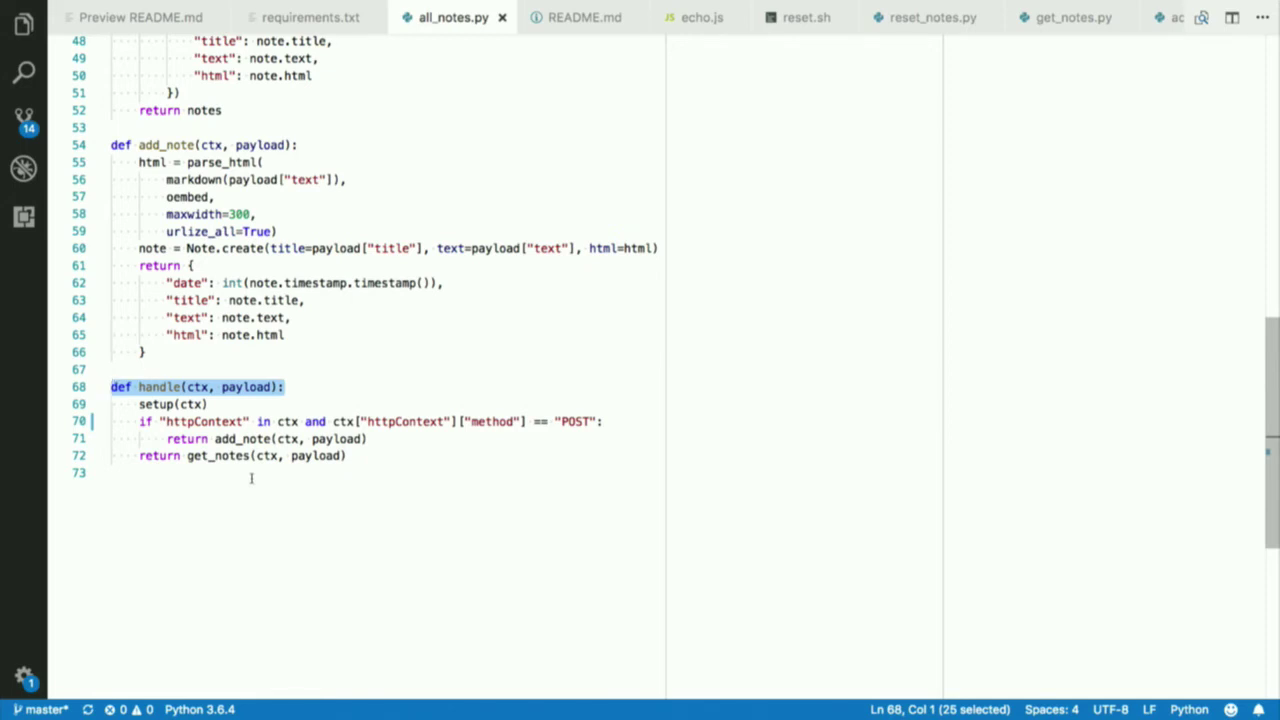
{"action": "scroll", "coordinate": [220, 425], "scroll_direction": "up", "scroll_amount": 1}
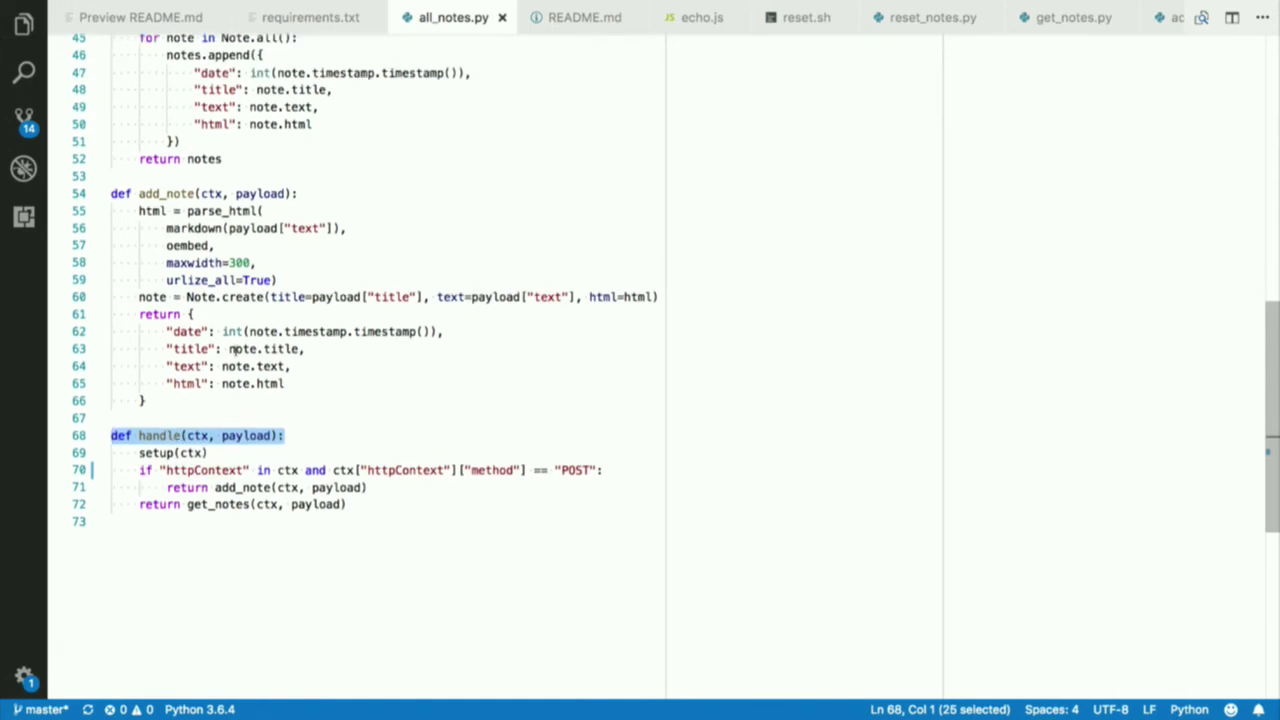
Review the database setup function in all_notes.py and highlight the whole Note model class above it.
{"action": "scroll", "coordinate": [236, 351], "scroll_direction": "up", "scroll_amount": 10}
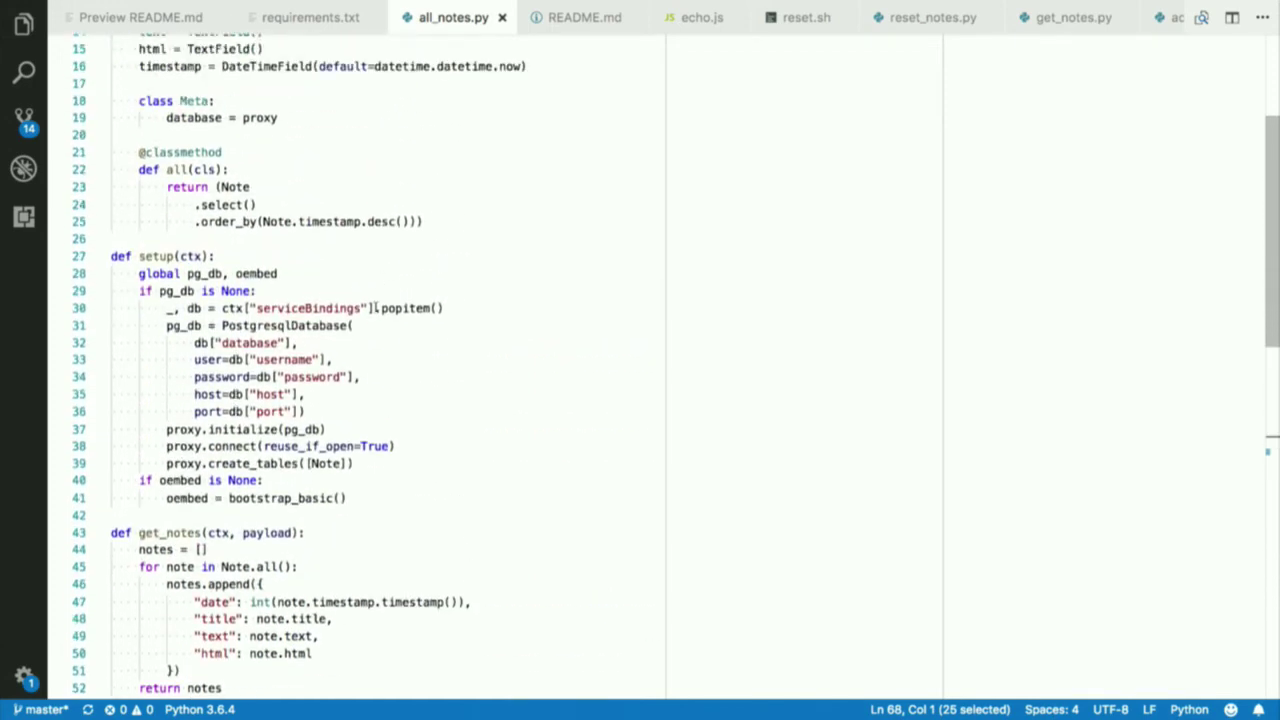
{"action": "scroll", "coordinate": [374, 308], "scroll_direction": "down", "scroll_amount": 1}
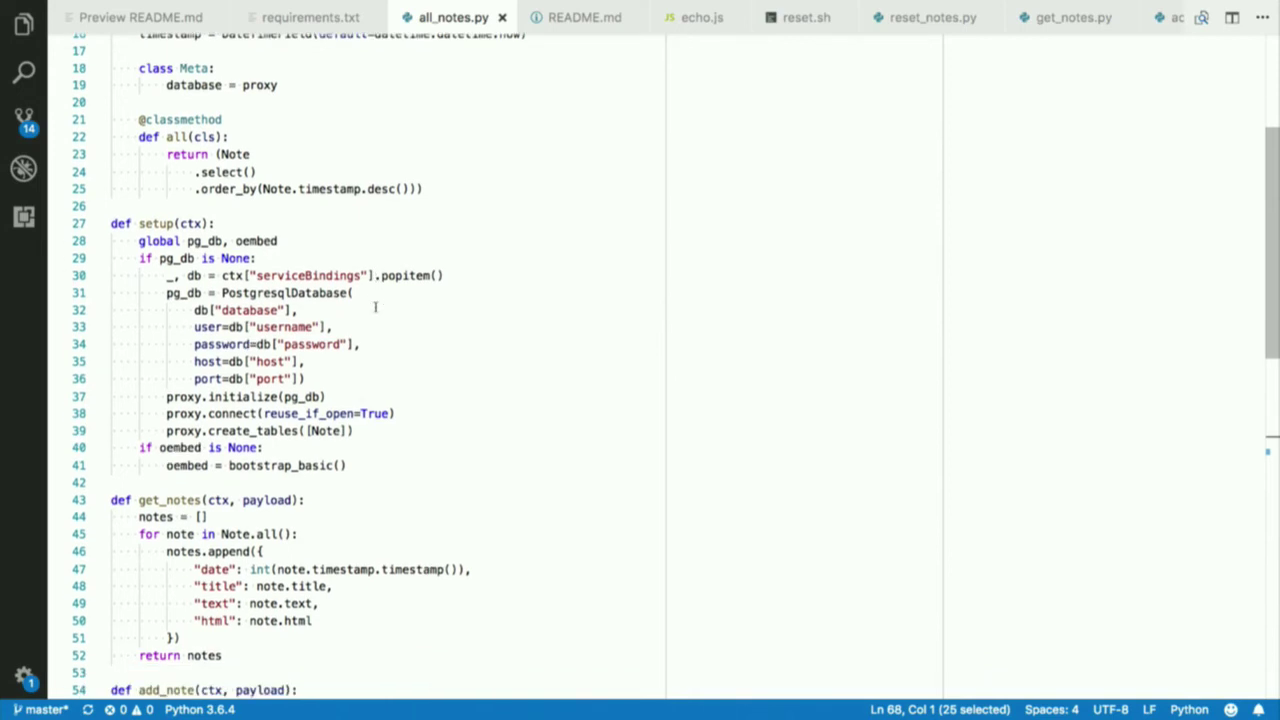
{"action": "scroll", "coordinate": [375, 307], "scroll_direction": "up", "scroll_amount": 5}
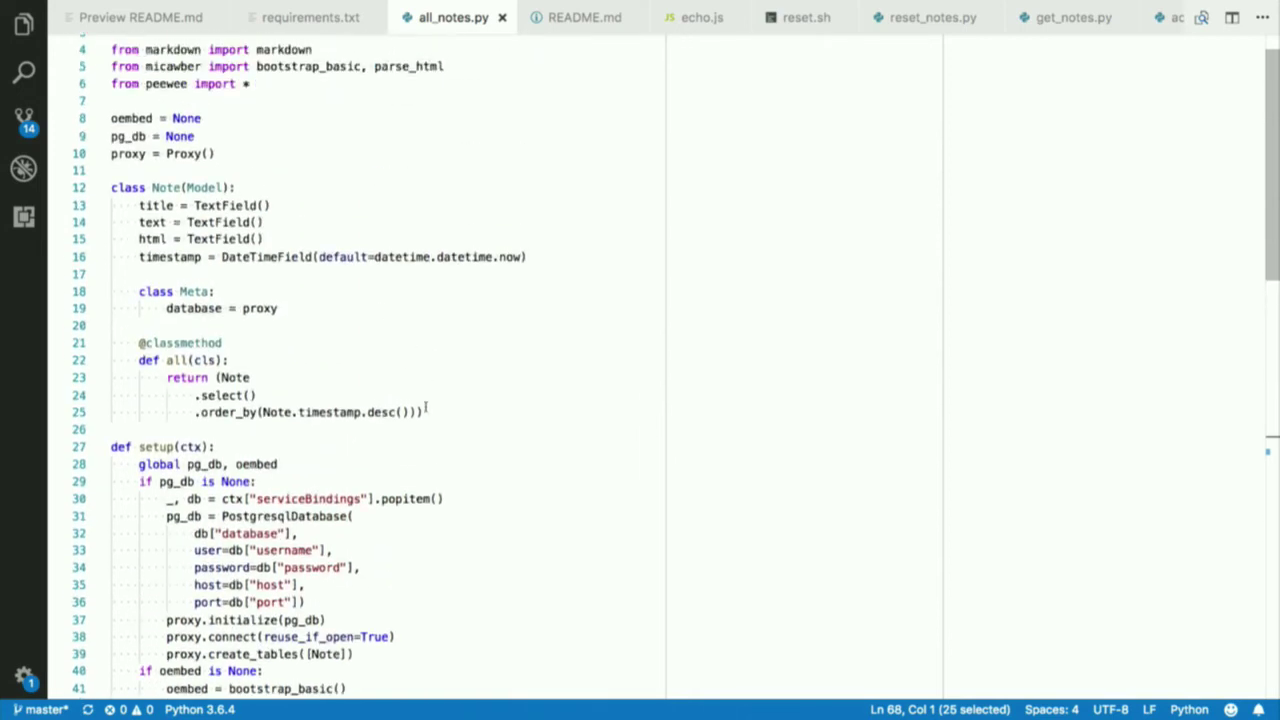
{"action": "left_click_drag", "start_coordinate": [423, 412], "coordinate": [112, 274]}
{"action": "left_click_drag", "start_coordinate": [189, 256], "coordinate": [112, 187]}
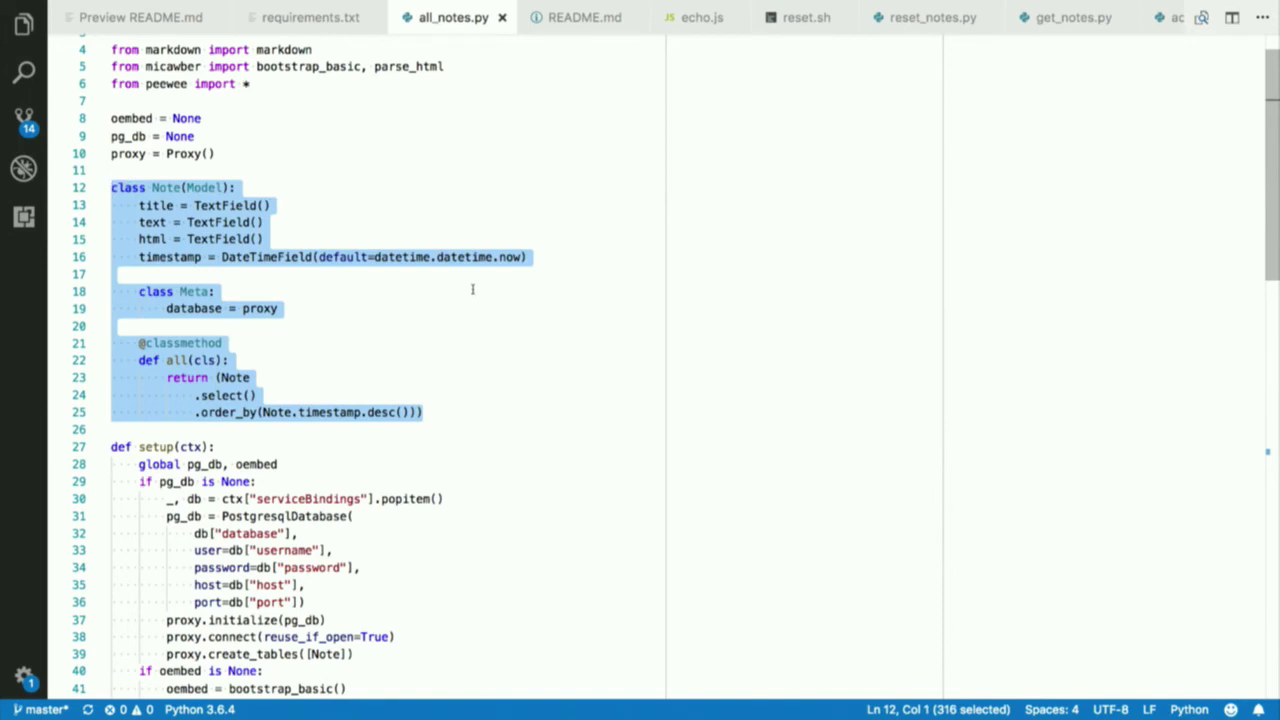
Examine how handle uses httpContext to choose between add_note and get_notes, marking each of these names in the code.
{"action": "scroll", "coordinate": [468, 407], "scroll_direction": "down", "scroll_amount": 7}
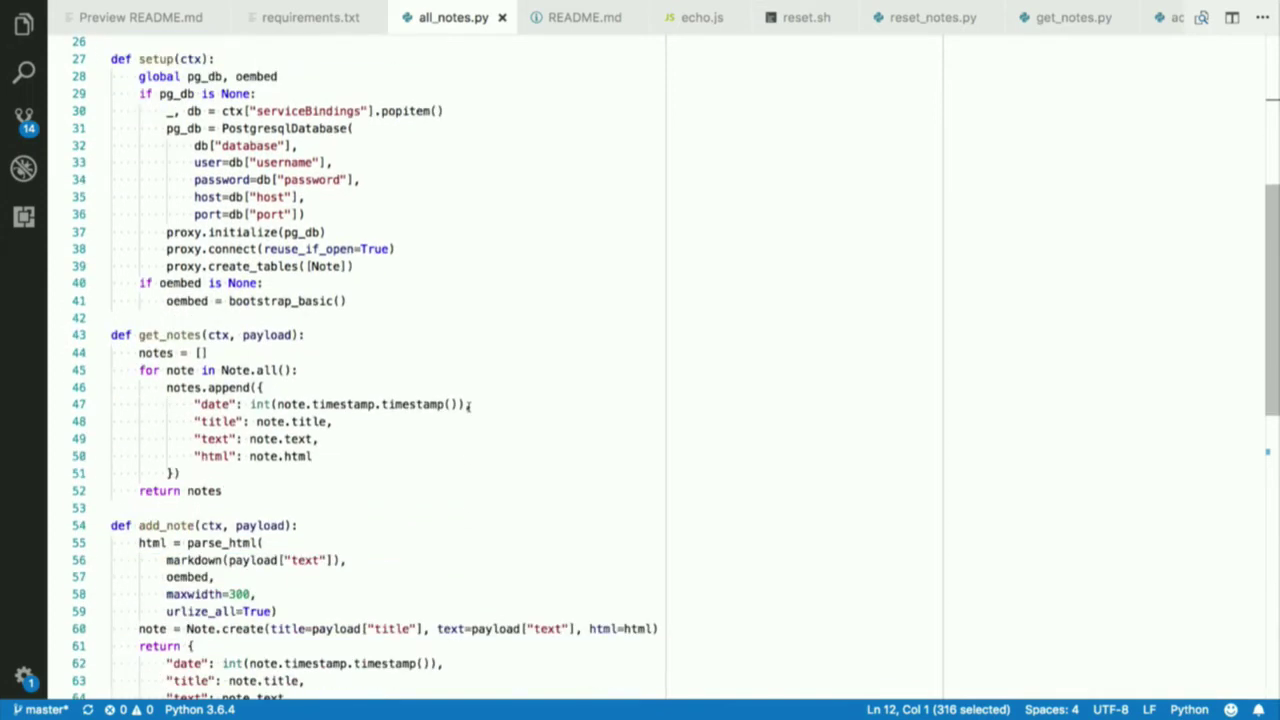
{"action": "scroll", "coordinate": [469, 406], "scroll_direction": "down", "scroll_amount": 6}
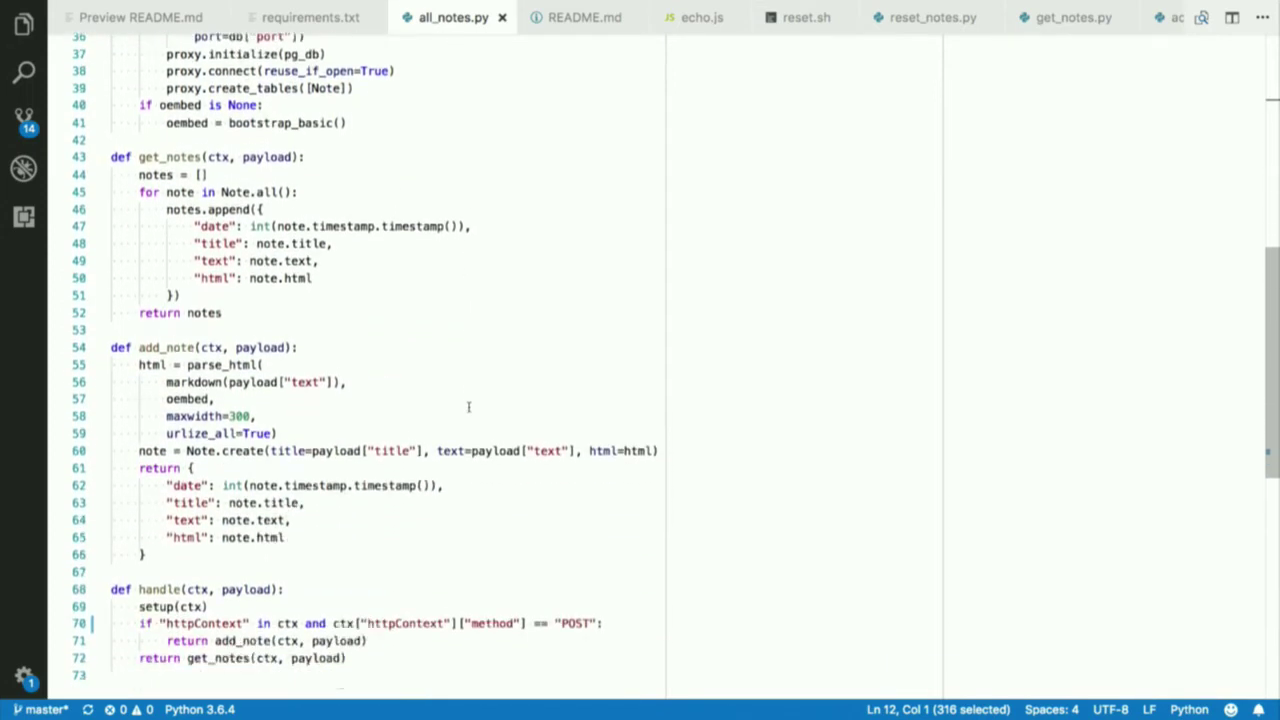
{"action": "double_click", "coordinate": [205, 490]}
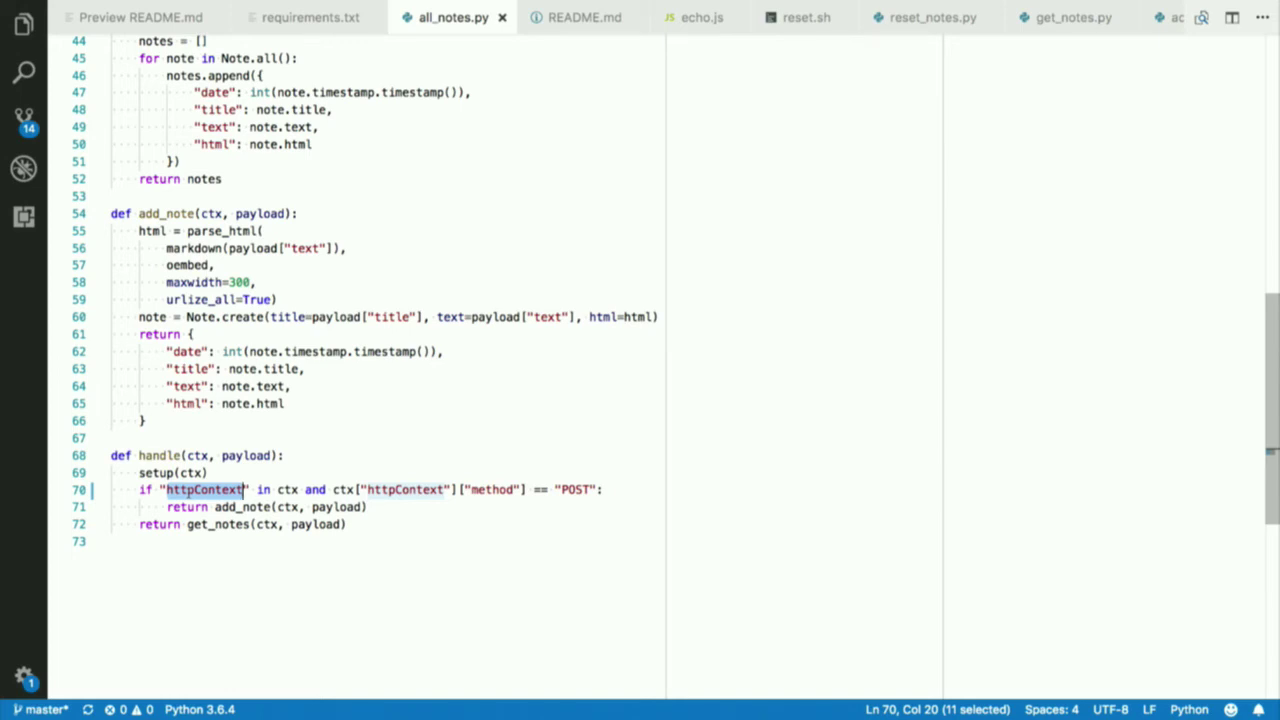
{"action": "scroll", "coordinate": [189, 493], "scroll_direction": "up", "scroll_amount": 3}
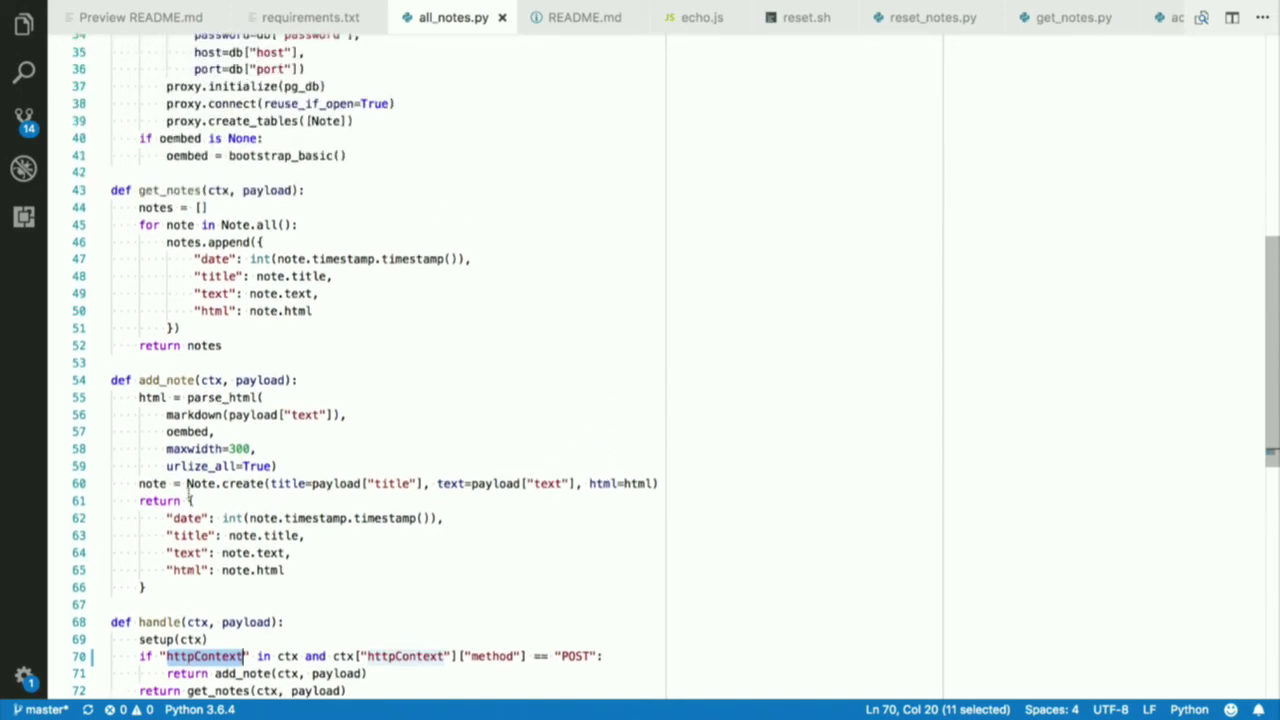
{"action": "double_click", "coordinate": [182, 380]}
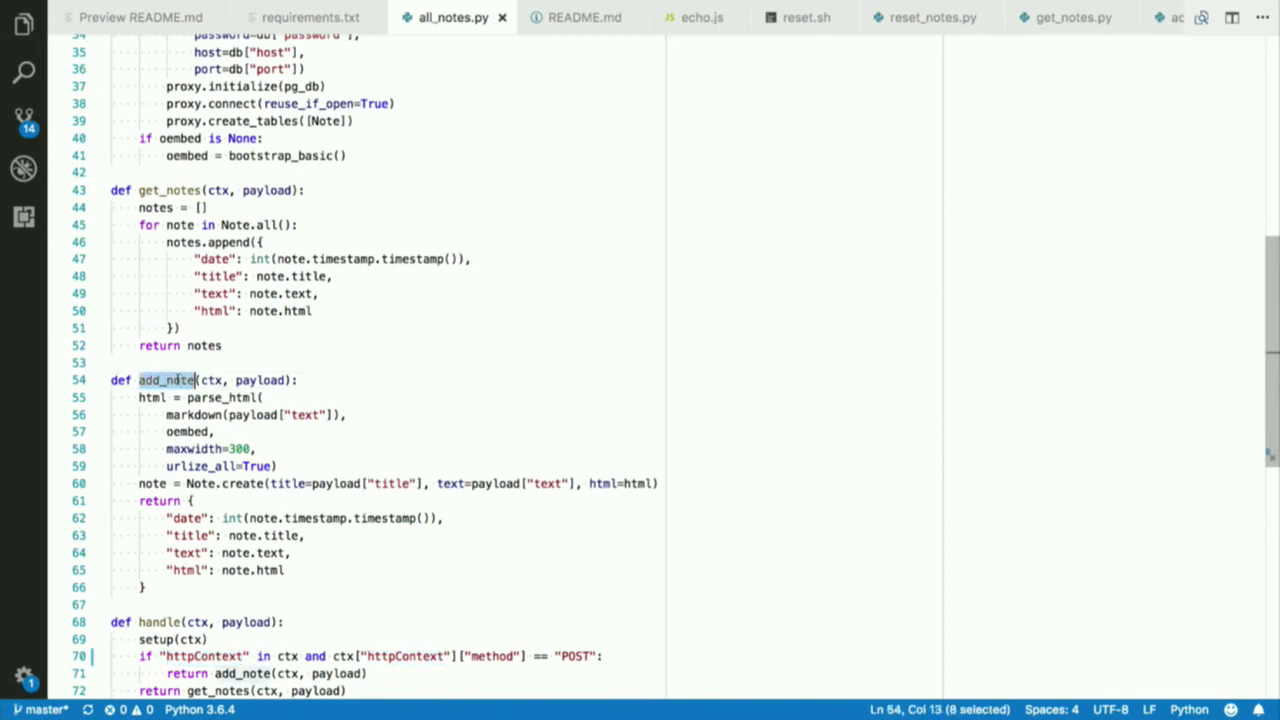
{"action": "left_click", "coordinate": [159, 190]}
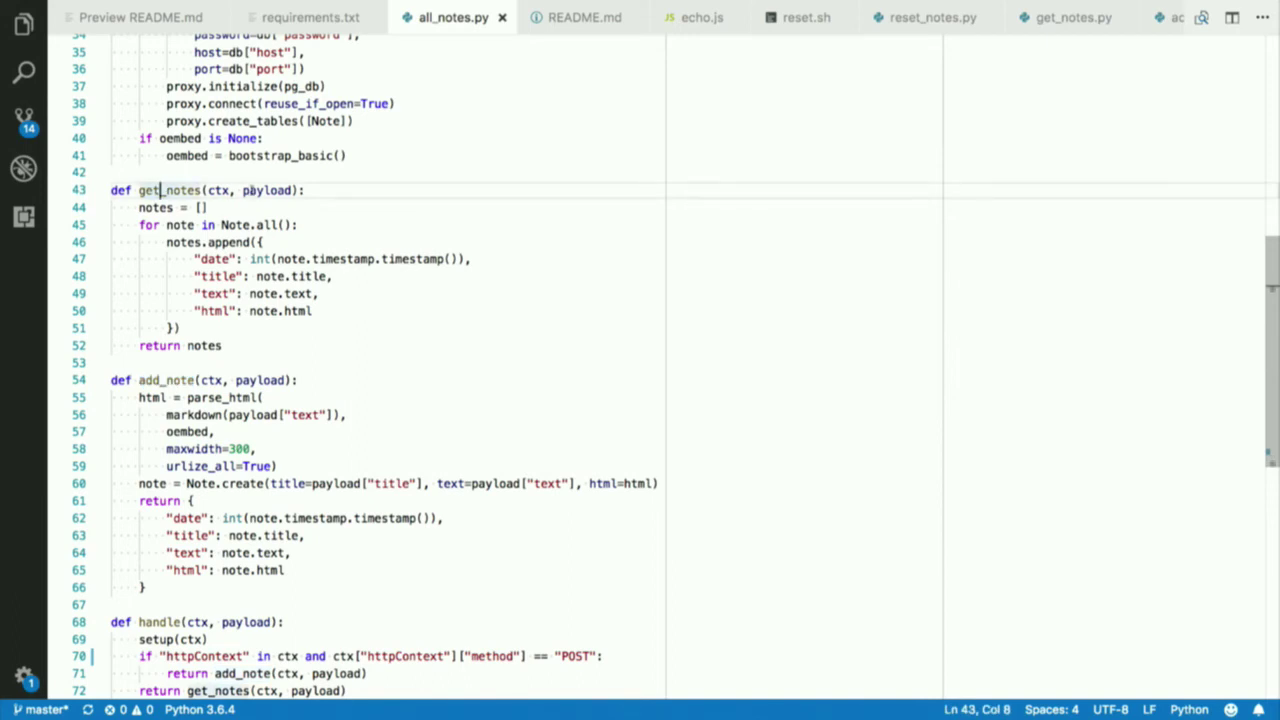
{"action": "scroll", "coordinate": [250, 190], "scroll_direction": "down", "scroll_amount": 8}
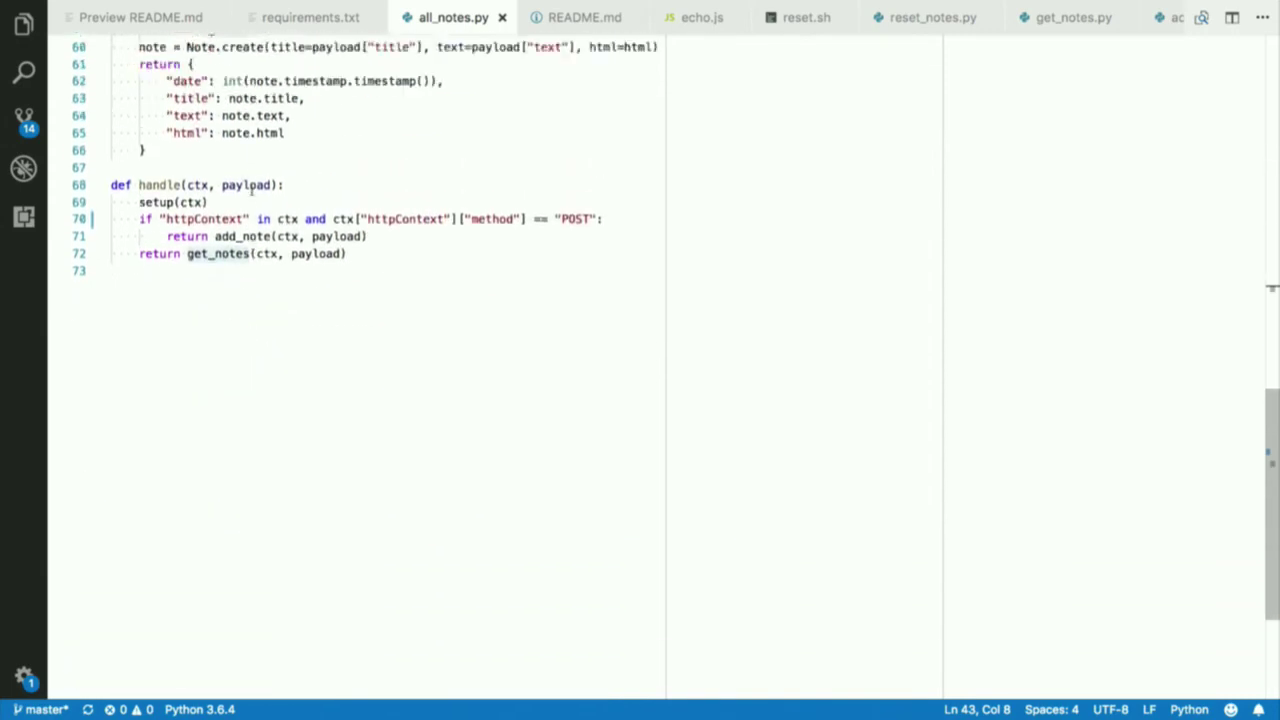
{"action": "scroll", "coordinate": [251, 190], "scroll_direction": "up", "scroll_amount": 5}
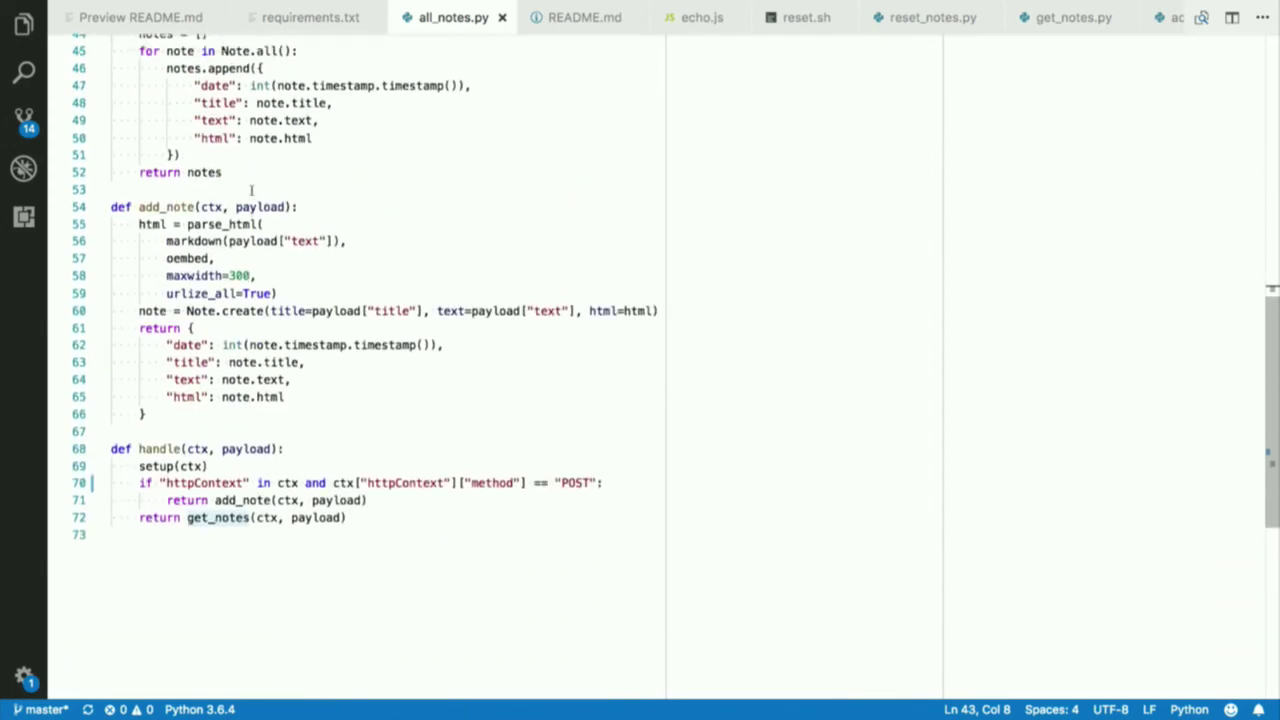
Switch to the terminal and enter dispatch create function nodejs6 echo-pg echo.js --service azure-pg at the prompt without running it.
{"action": "key", "text": "ctrl+Right"}
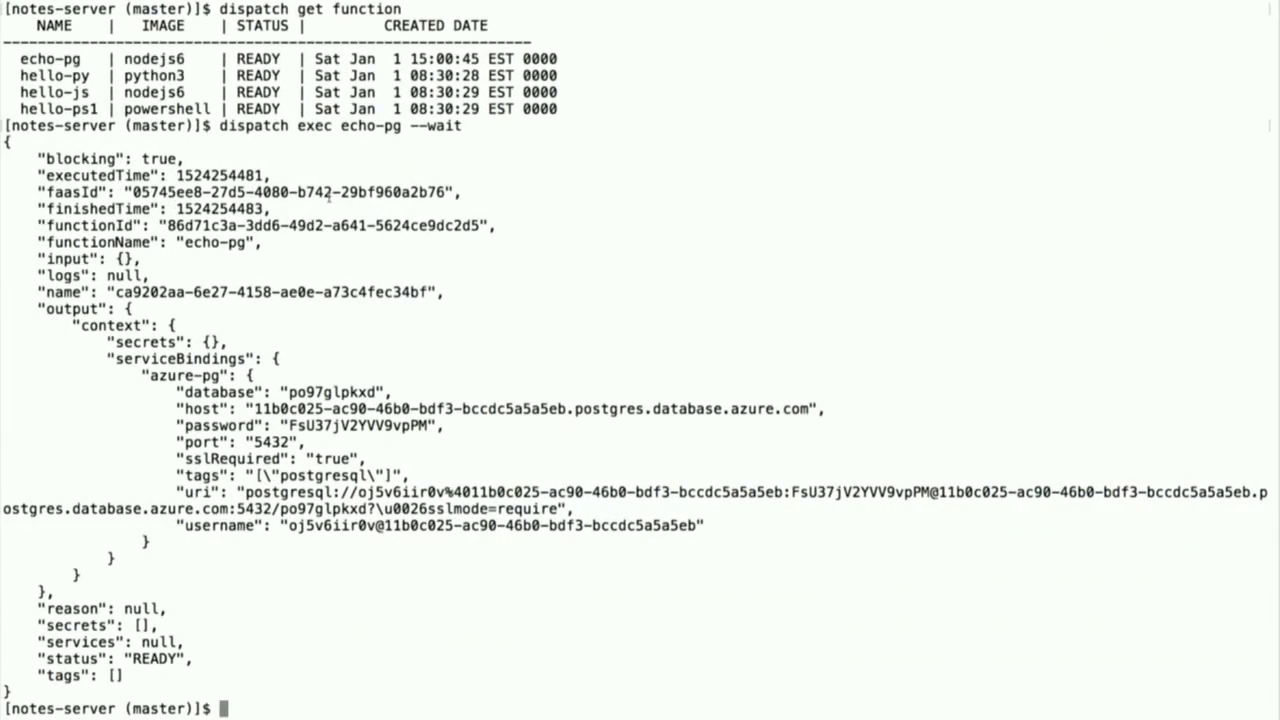
{"action": "type", "text": "dispatch create function nodejs6 echo-pg echo.js --service azure-pg"}
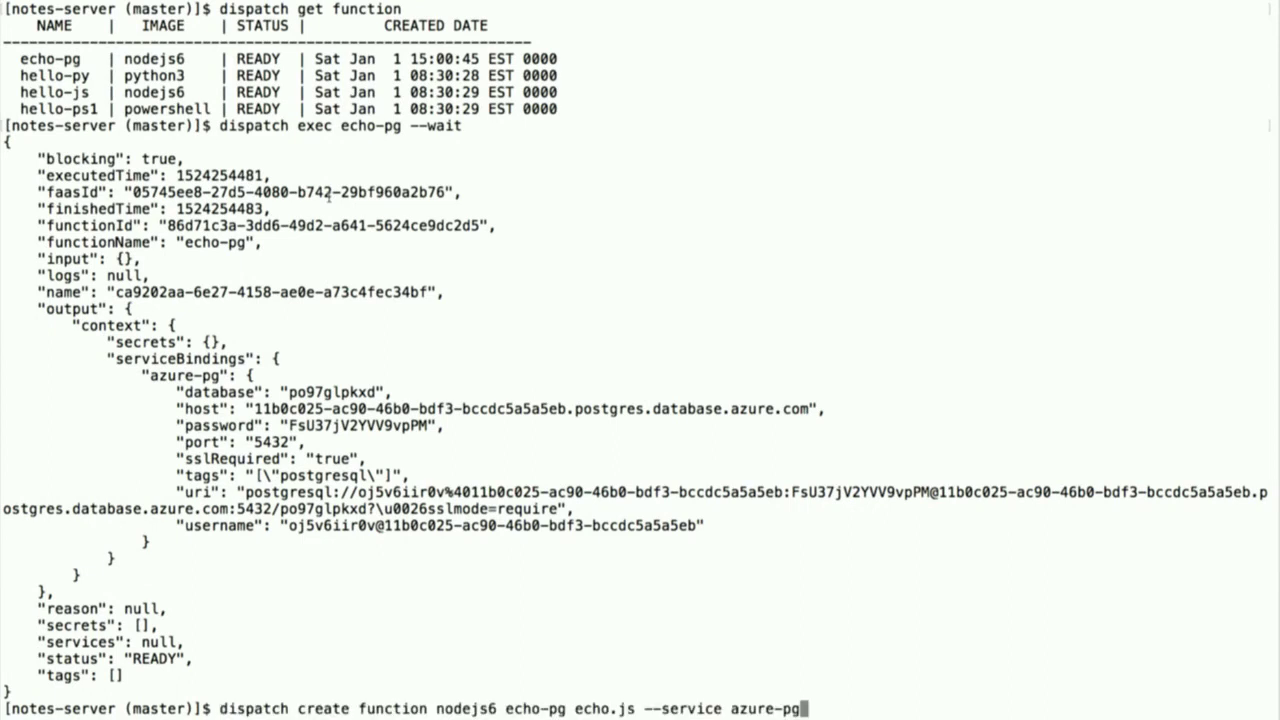
{"action": "key", "text": "super+Tab"}
{"action": "key", "text": "super+shift+Tab"}
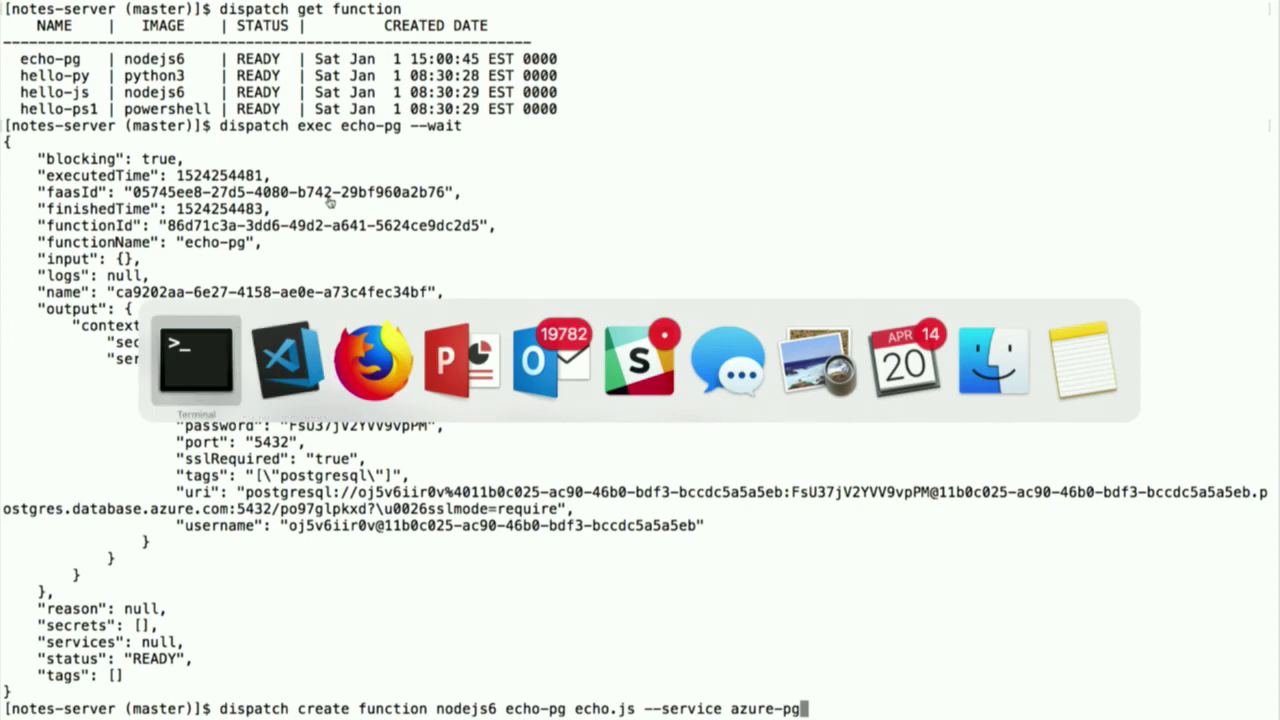
Switch to VS Code and copy the command that creates the all-notes function from the README.md preview.
{"action": "key", "text": "super+Tab"}
{"action": "key", "text": "super+Tab"}
{"action": "key", "text": "ctrl+Right"}
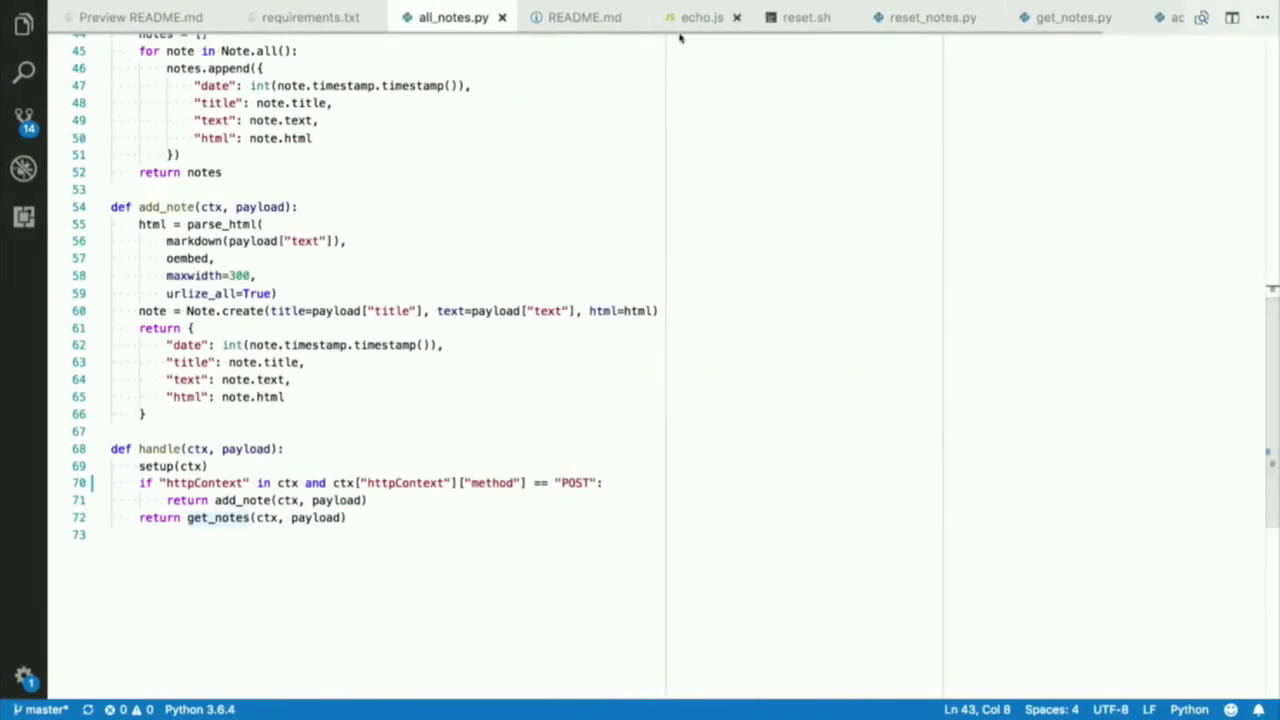
{"action": "left_click", "coordinate": [186, 25]}
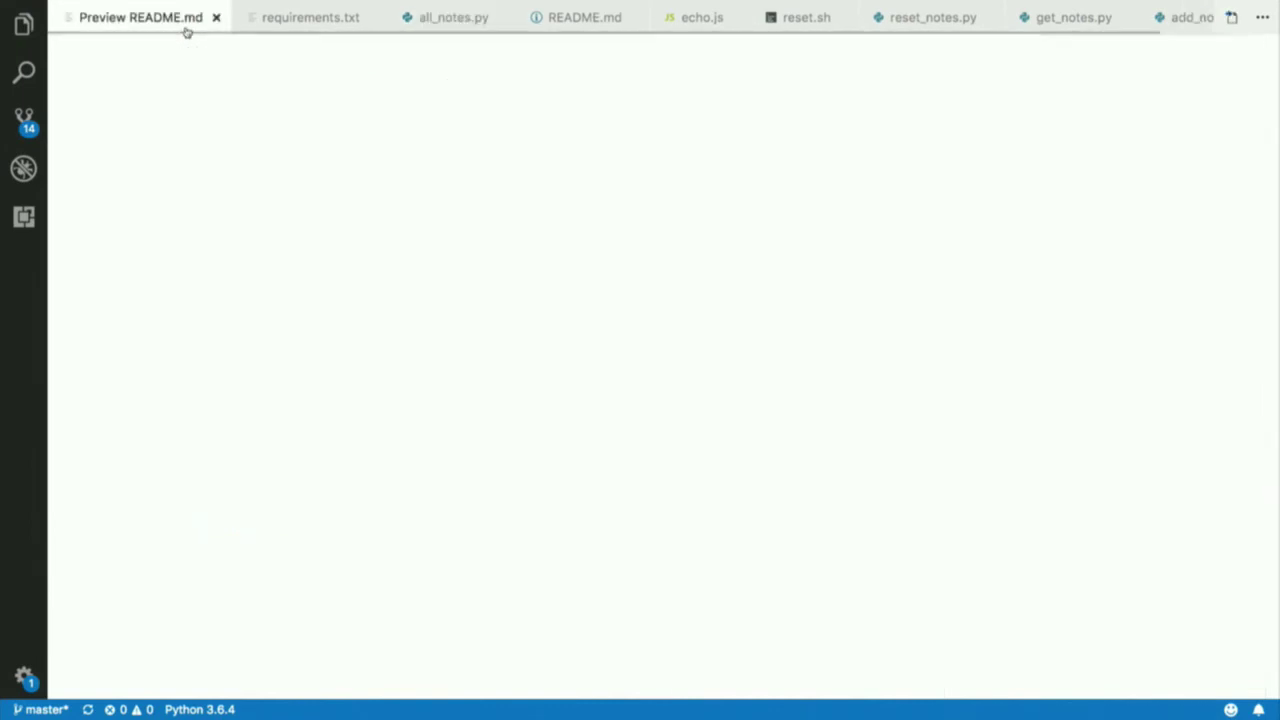
{"action": "scroll", "coordinate": [262, 372], "scroll_direction": "down", "scroll_amount": 1}
{"action": "scroll", "coordinate": [262, 372], "scroll_direction": "down", "scroll_amount": 10}
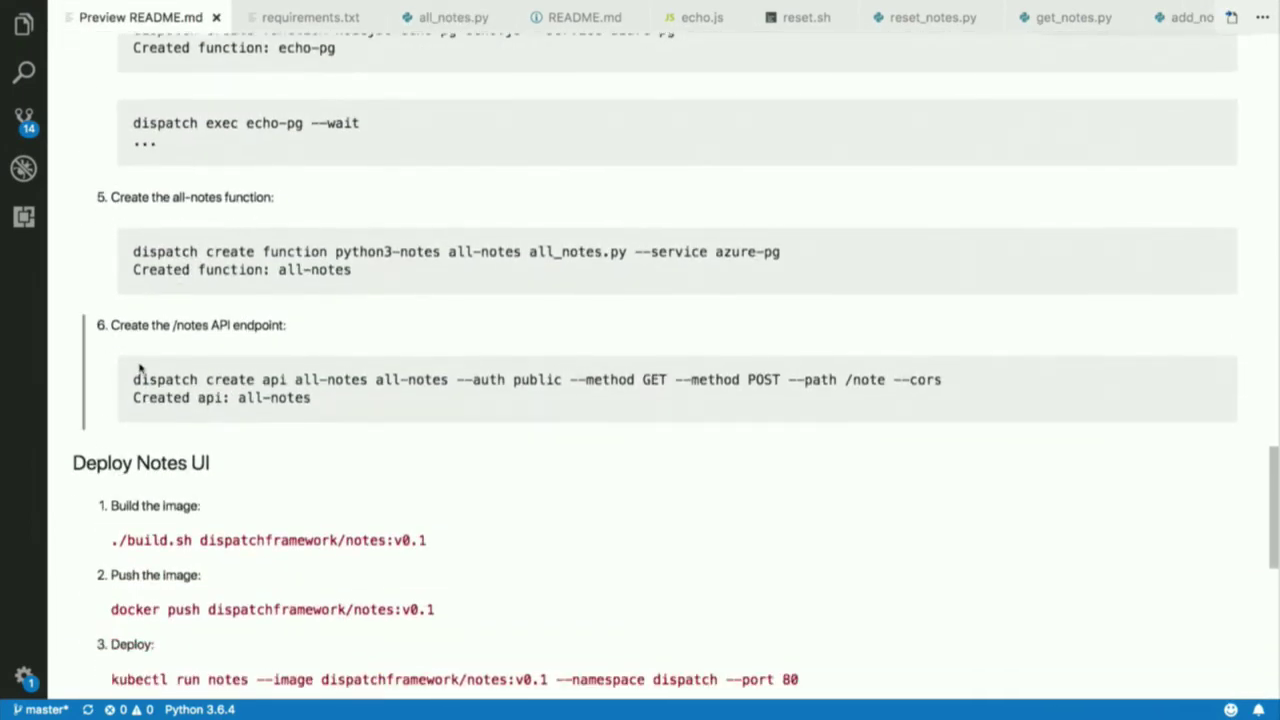
{"action": "left_click_drag", "start_coordinate": [133, 380], "coordinate": [950, 388]}
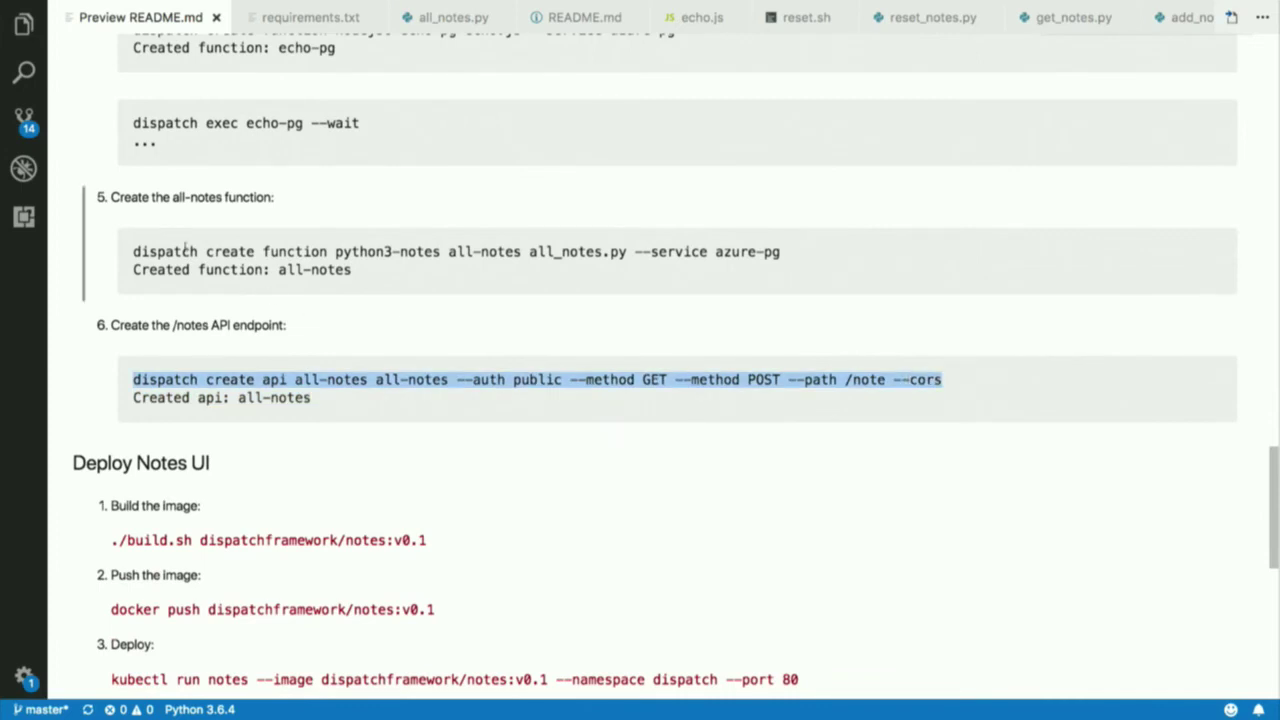
{"action": "left_click_drag", "start_coordinate": [138, 256], "coordinate": [786, 255]}
{"action": "key", "text": "super+c"}
Return to the terminal, replace the pending command with dispatch create function python3-notes all-notes all_notes.py --service azure-pg, run it and highlight python3-notes.
{"action": "key", "text": "ctrl+Left"}
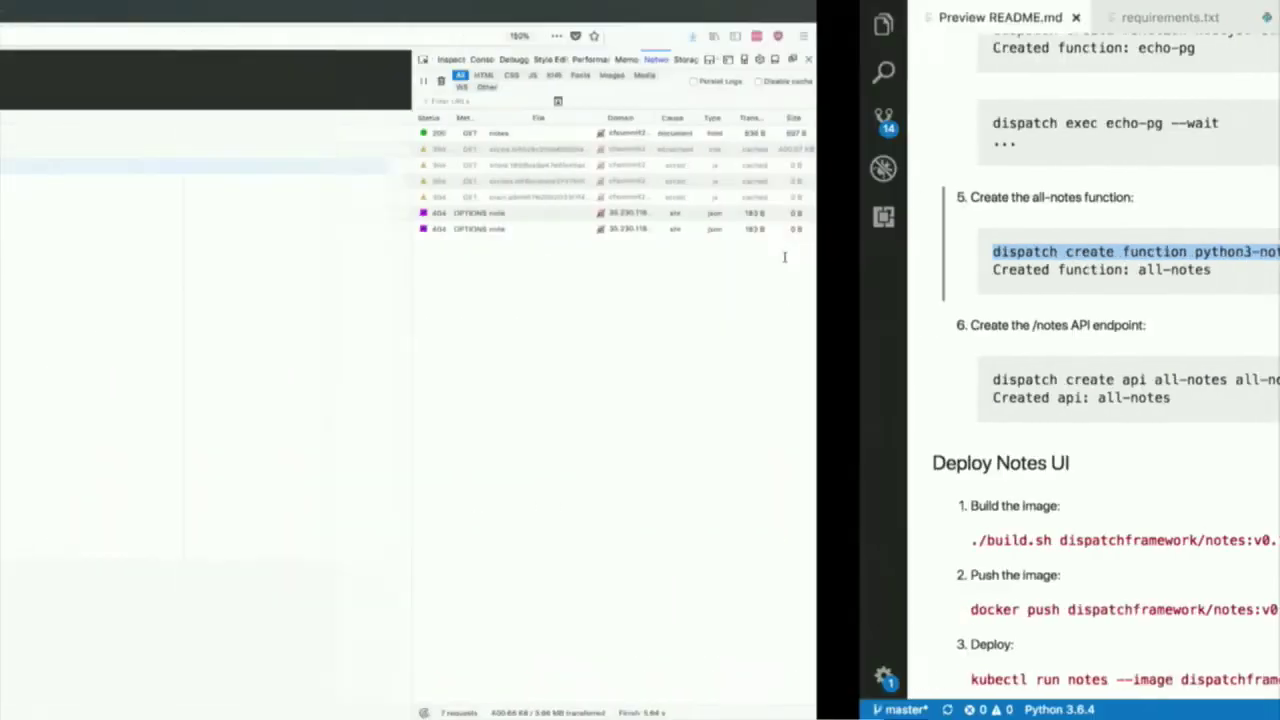
{"action": "key", "text": "ctrl+Left"}
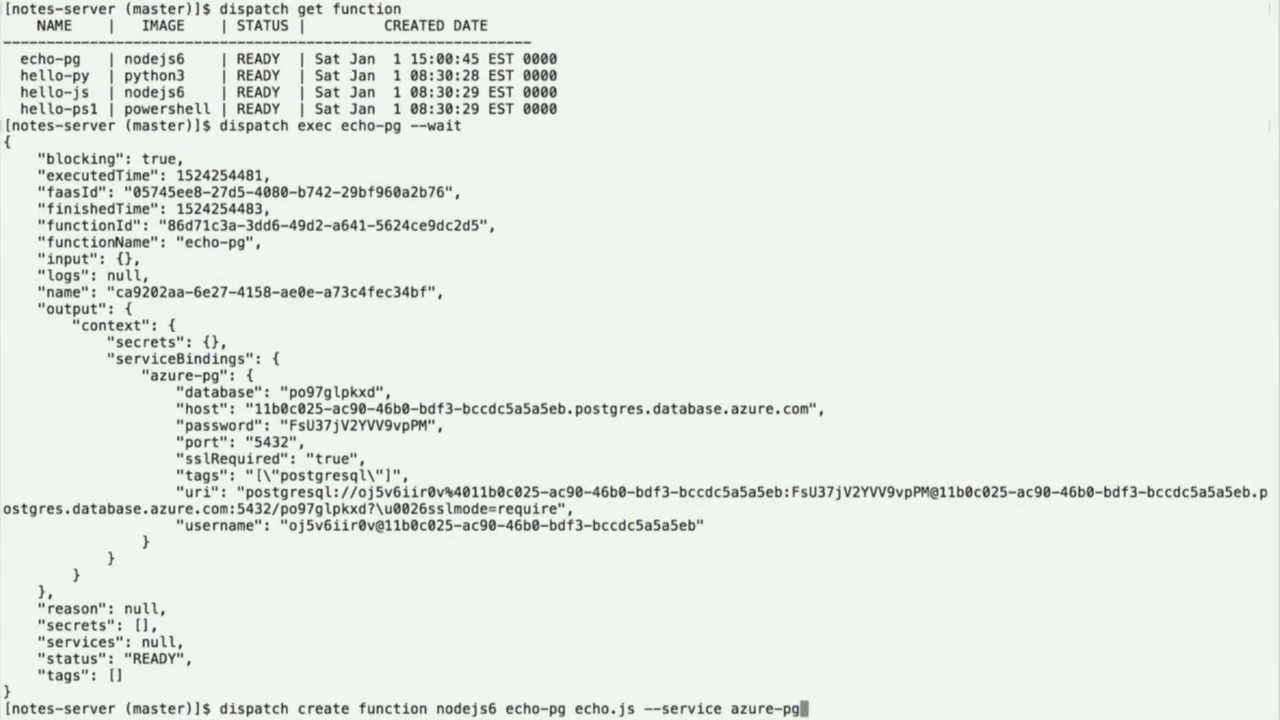
{"action": "key", "text": "BackSpace"}
{"action": "key", "text": "BackSpace"}
{"action": "key", "text": "BackSpace"}
{"action": "key", "text": "BackSpace"}
{"action": "key", "text": "BackSpace"}
{"action": "key", "text": "BackSpace"}
{"action": "key", "text": "BackSpace"}
{"action": "key", "text": "BackSpace"}
{"action": "key", "text": "BackSpace"}
{"action": "key", "text": "BackSpace"}
{"action": "key", "text": "BackSpace"}
{"action": "key", "text": "BackSpace"}
{"action": "key", "text": "BackSpace"}
{"action": "key", "text": "BackSpace"}
{"action": "key", "text": "BackSpace"}
{"action": "key", "text": "BackSpace"}
{"action": "key", "text": "BackSpace"}
{"action": "key", "text": "BackSpace"}
{"action": "key", "text": "BackSpace"}
{"action": "key", "text": "BackSpace"}
{"action": "key", "text": "BackSpace"}
{"action": "key", "text": "BackSpace"}
{"action": "key", "text": "BackSpace"}
{"action": "key", "text": "BackSpace"}
{"action": "key", "text": "BackSpace"}
{"action": "key", "text": "BackSpace"}
{"action": "key", "text": "BackSpace"}
{"action": "key", "text": "BackSpace"}
{"action": "key", "text": "BackSpace"}
{"action": "key", "text": "BackSpace"}
{"action": "key", "text": "BackSpace"}
{"action": "key", "text": "BackSpace"}
{"action": "key", "text": "BackSpace"}
{"action": "key", "text": "BackSpace"}
{"action": "key", "text": "BackSpace"}
{"action": "key", "text": "BackSpace"}
{"action": "key", "text": "BackSpace"}
{"action": "key", "text": "BackSpace"}
{"action": "key", "text": "BackSpace"}
{"action": "key", "text": "BackSpace"}
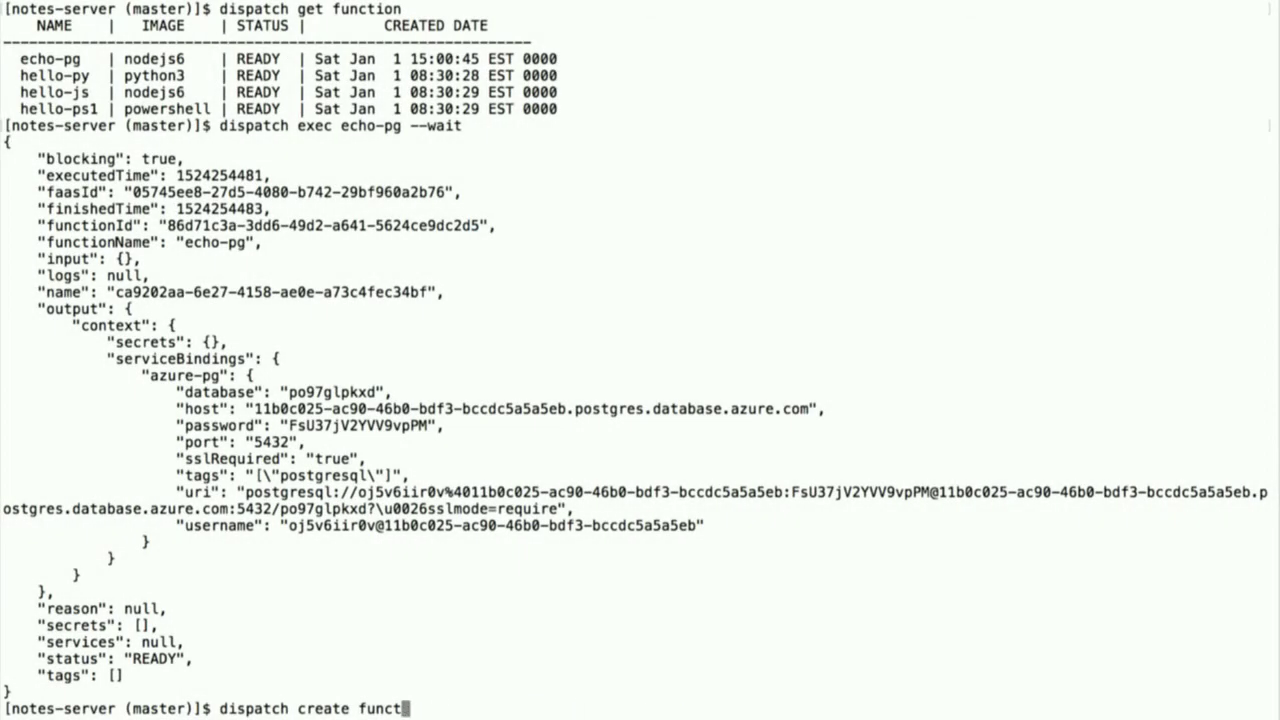
{"action": "key", "text": "super+v"}
{"action": "key", "text": "Return"}
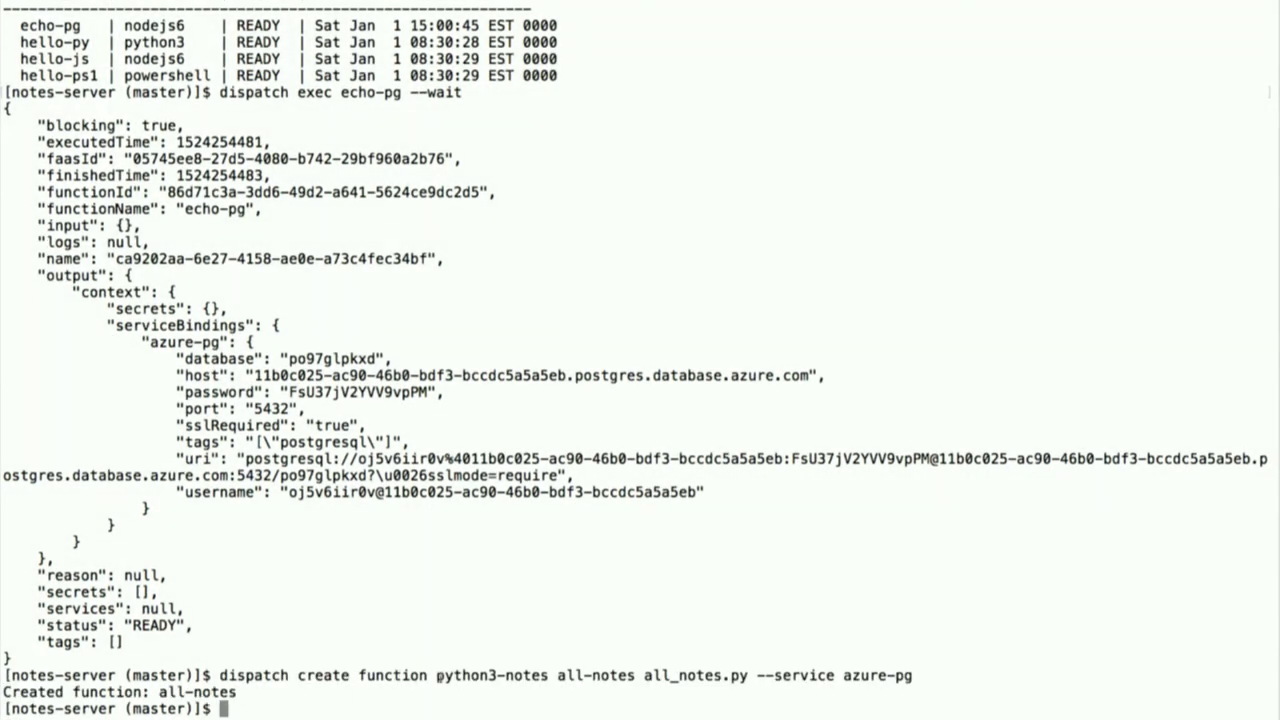
{"action": "left_click_drag", "start_coordinate": [437, 677], "coordinate": [552, 677]}
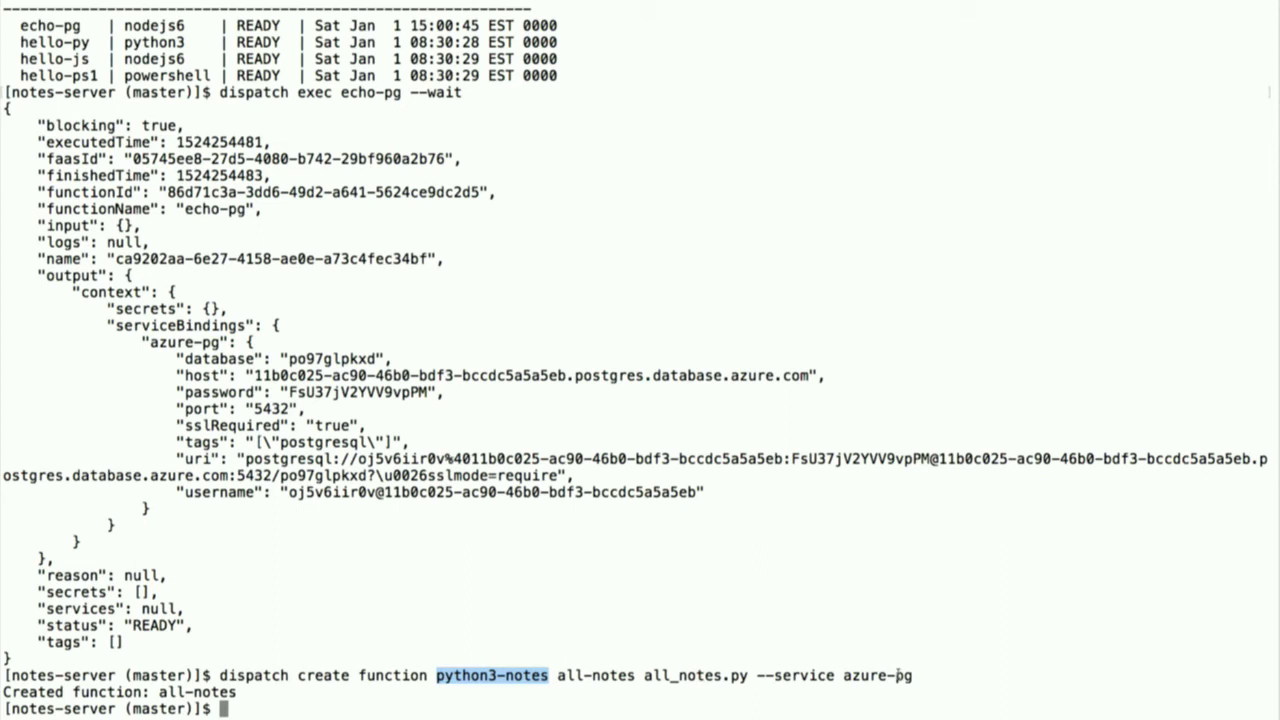
List the functions with dispatch get function and highlight the status of all-notes.
{"action": "type", "text": "dispatch get f"}
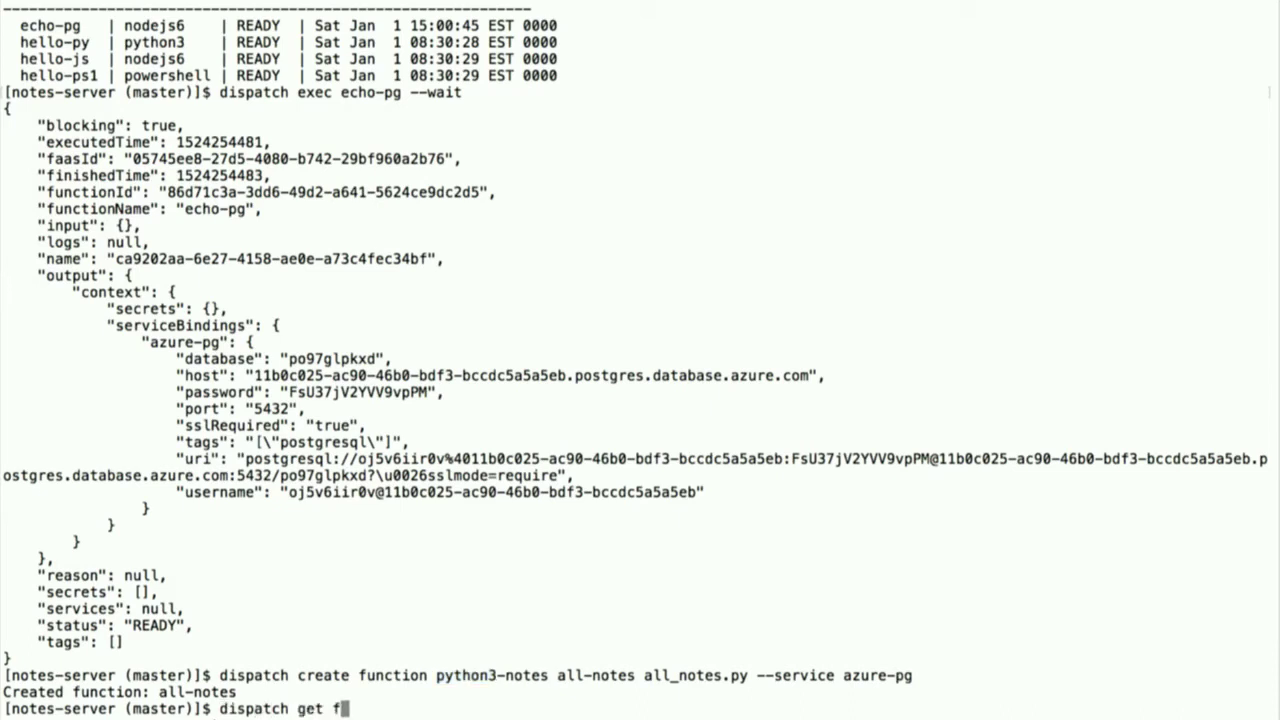
{"action": "type", "text": "unction al"}
{"action": "key", "text": "BackSpace"}
{"action": "key", "text": "BackSpace"}
{"action": "key", "text": "BackSpace"}
{"action": "key", "text": "Return"}
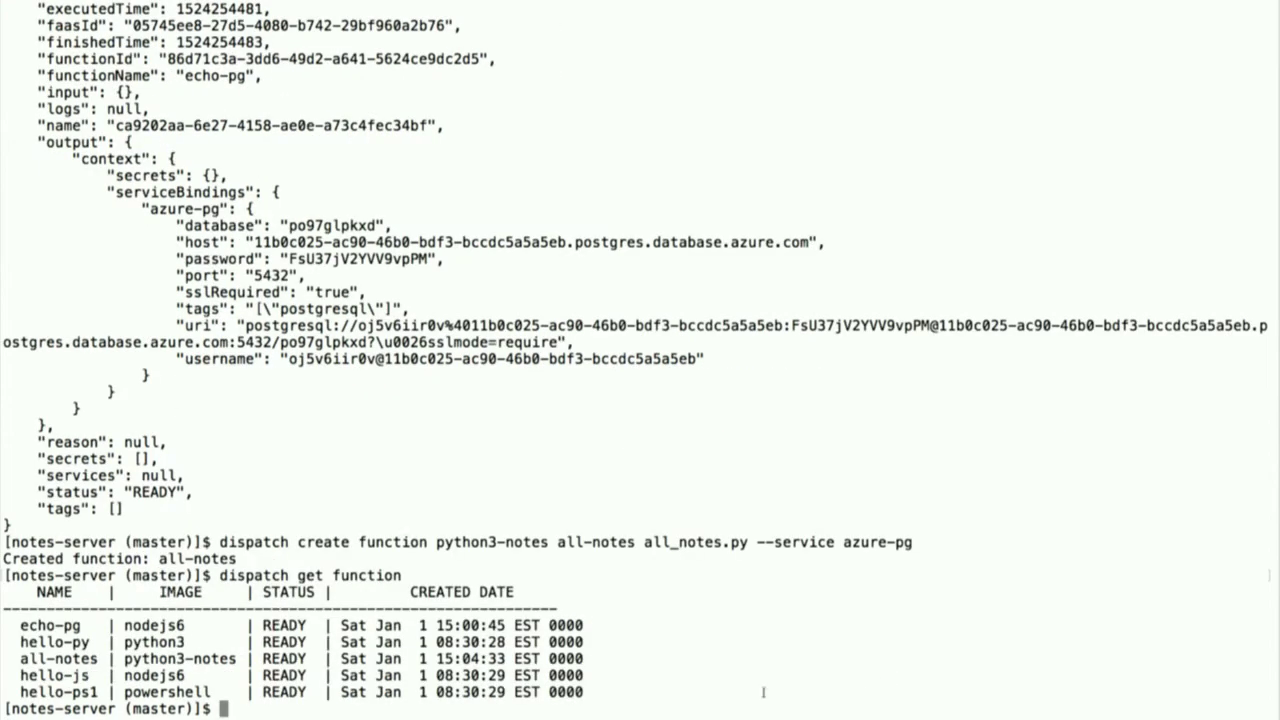
{"action": "double_click", "coordinate": [290, 658]}
Run dispatch exec all-notes --wait and highlight the output entry in the response.
{"action": "type", "text": "dis"}
{"action": "type", "text": "patch g"}
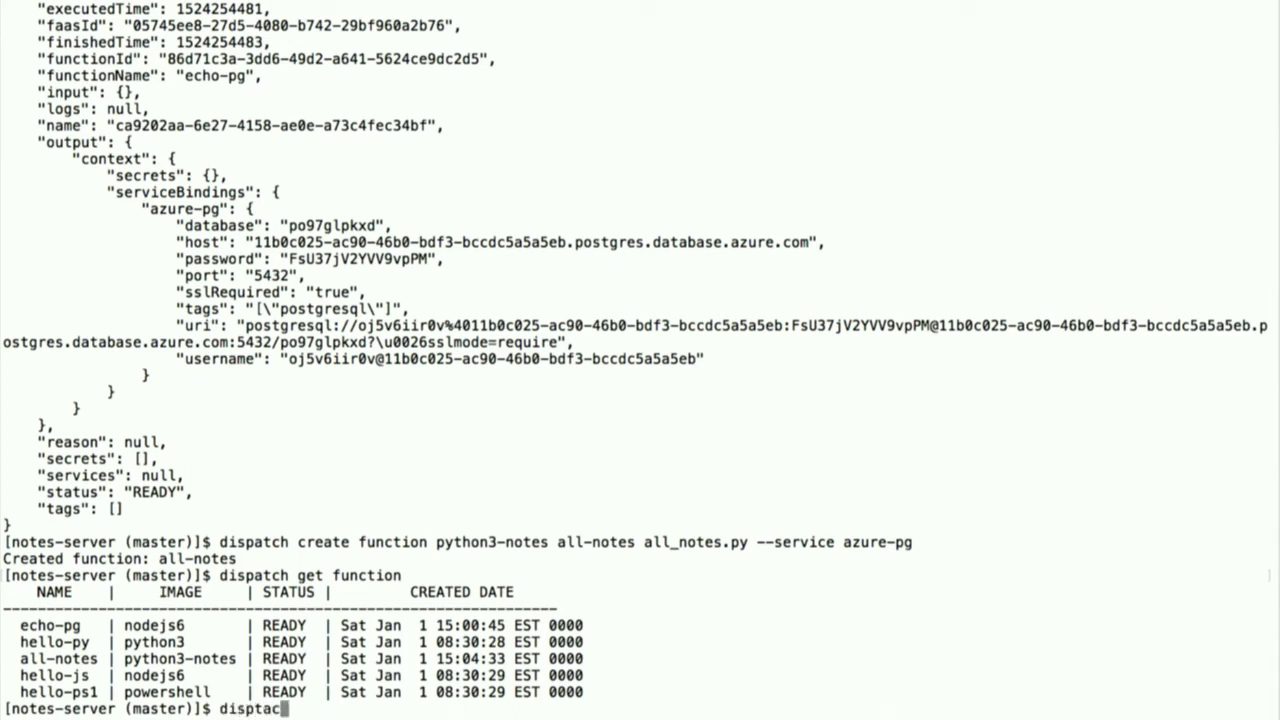
{"action": "key", "text": "BackSpace"}
{"action": "key", "text": "BackSpace"}
{"action": "key", "text": "BackSpace"}
{"action": "key", "text": "BackSpace"}
{"action": "key", "text": "BackSpace"}
{"action": "key", "text": "BackSpace"}
{"action": "type", "text": "atch exec fu"}
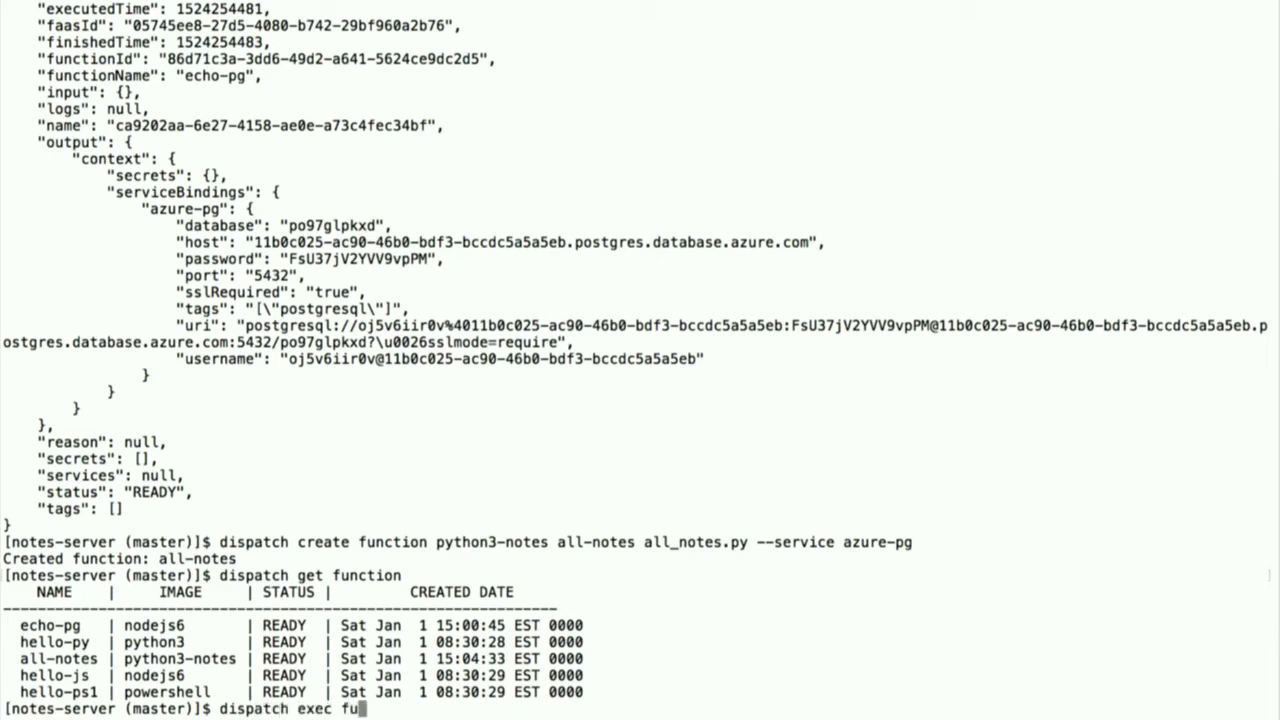
{"action": "type", "text": "nction"}
{"action": "key", "text": "BackSpace"}
{"action": "key", "text": "BackSpace"}
{"action": "key", "text": "BackSpace"}
{"action": "key", "text": "BackSpace"}
{"action": "key", "text": "BackSpace"}
{"action": "key", "text": "BackSpace"}
{"action": "key", "text": "BackSpace"}
{"action": "key", "text": "BackSpace"}
{"action": "type", "text": "all-notes --wait"}
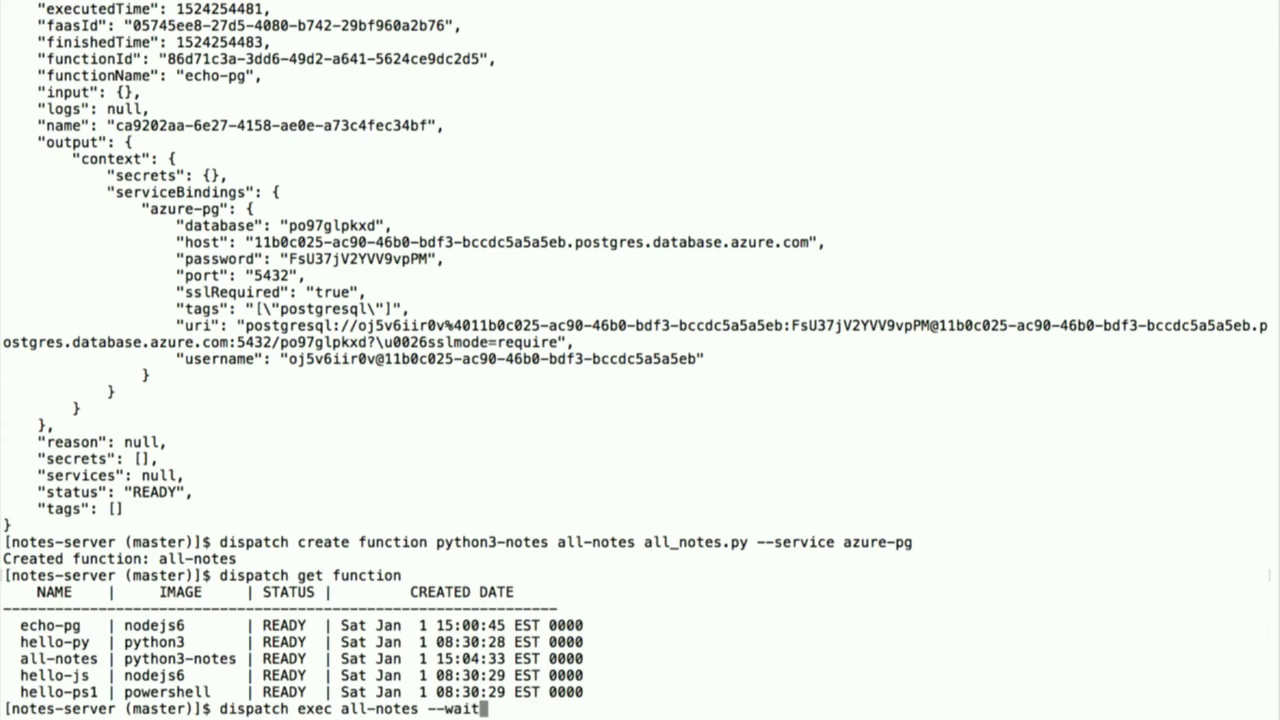
{"action": "key", "text": "Return"}
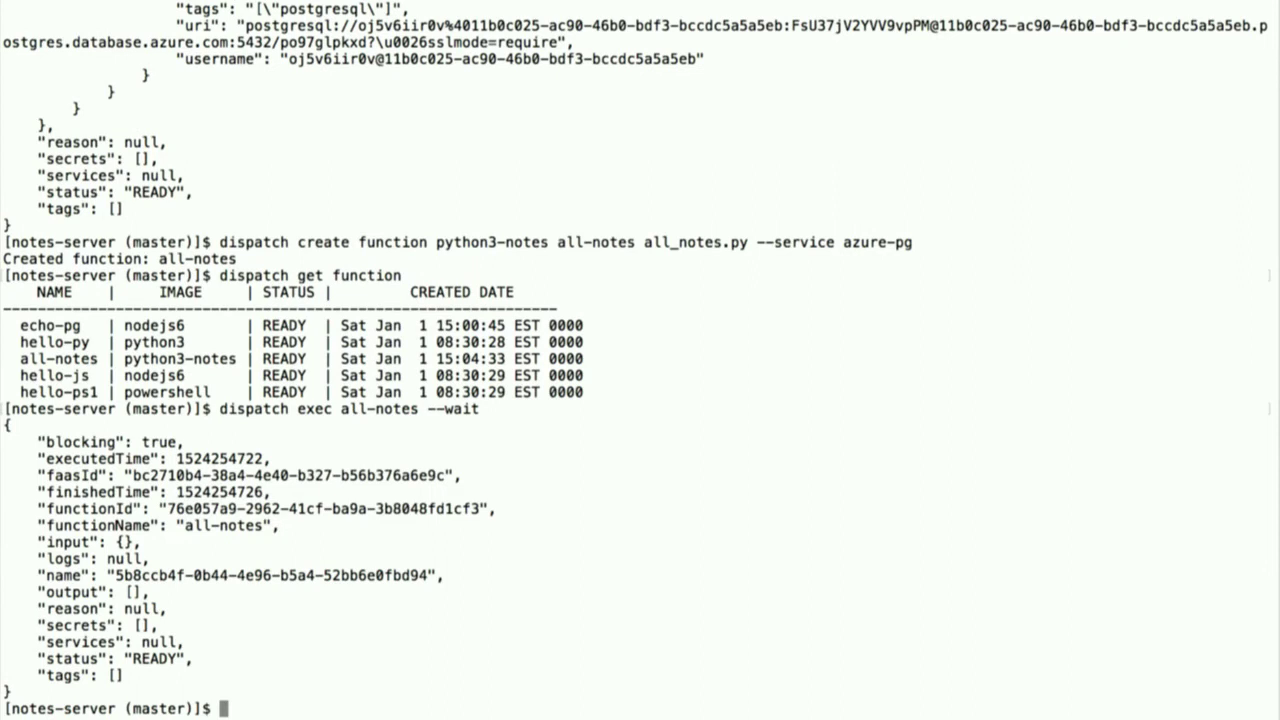
{"action": "left_click_drag", "start_coordinate": [152, 592], "coordinate": [42, 592]}
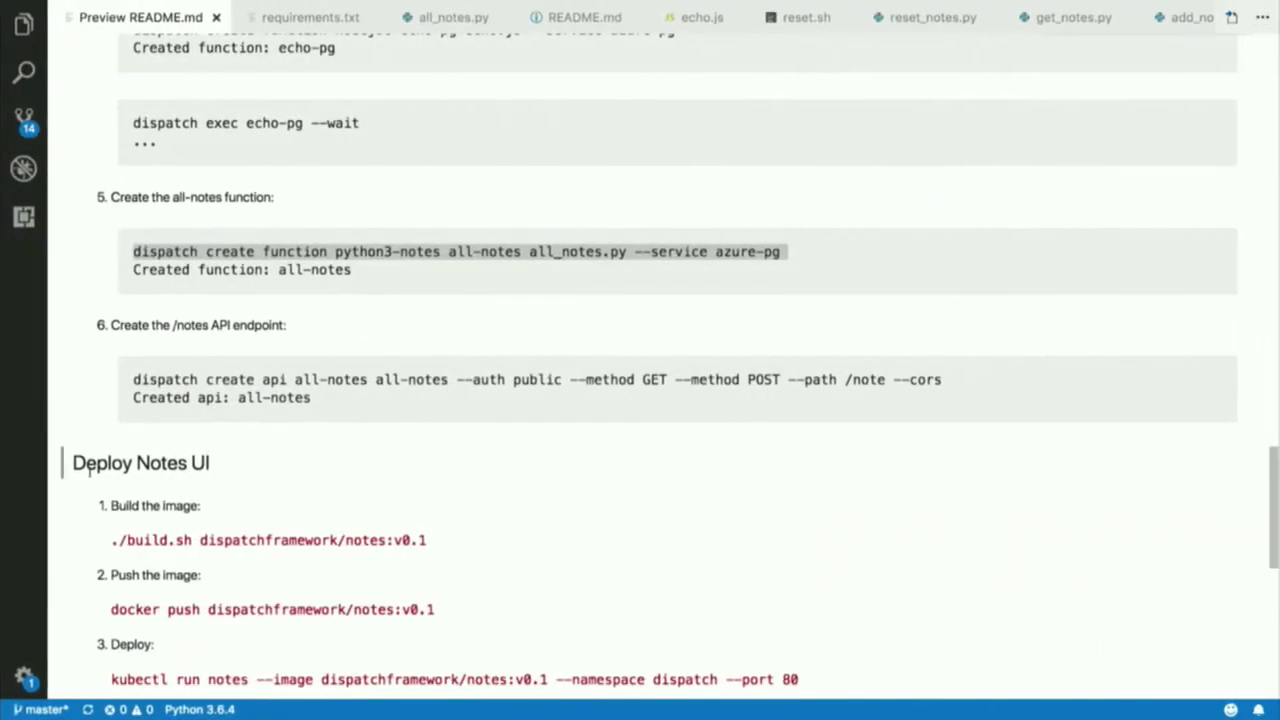
Copy the dispatch create api all-notes command from the README.md preview in VS Code and paste it at the terminal prompt.
{"action": "left_click_drag", "start_coordinate": [137, 381], "coordinate": [474, 397]}
{"action": "left_click", "coordinate": [737, 398]}
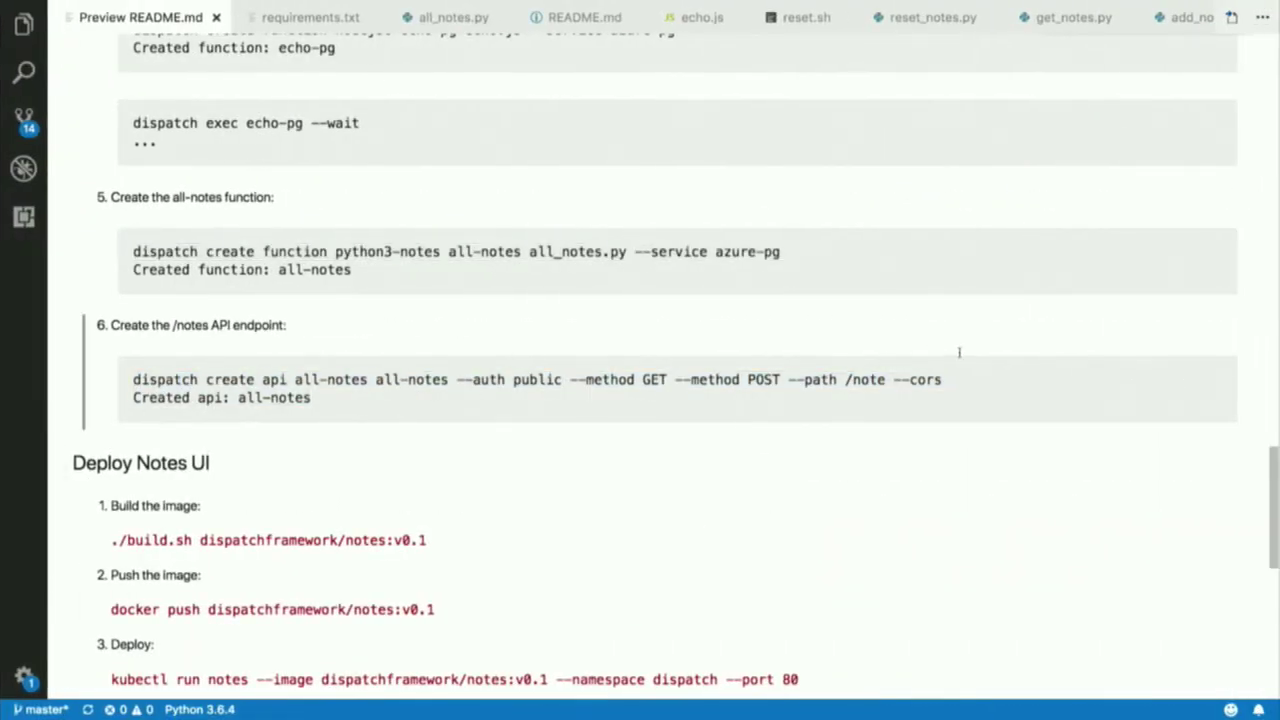
{"action": "triple_click", "coordinate": [958, 378]}
{"action": "key", "text": "super+c"}
{"action": "key", "text": "ctrl+Left"}
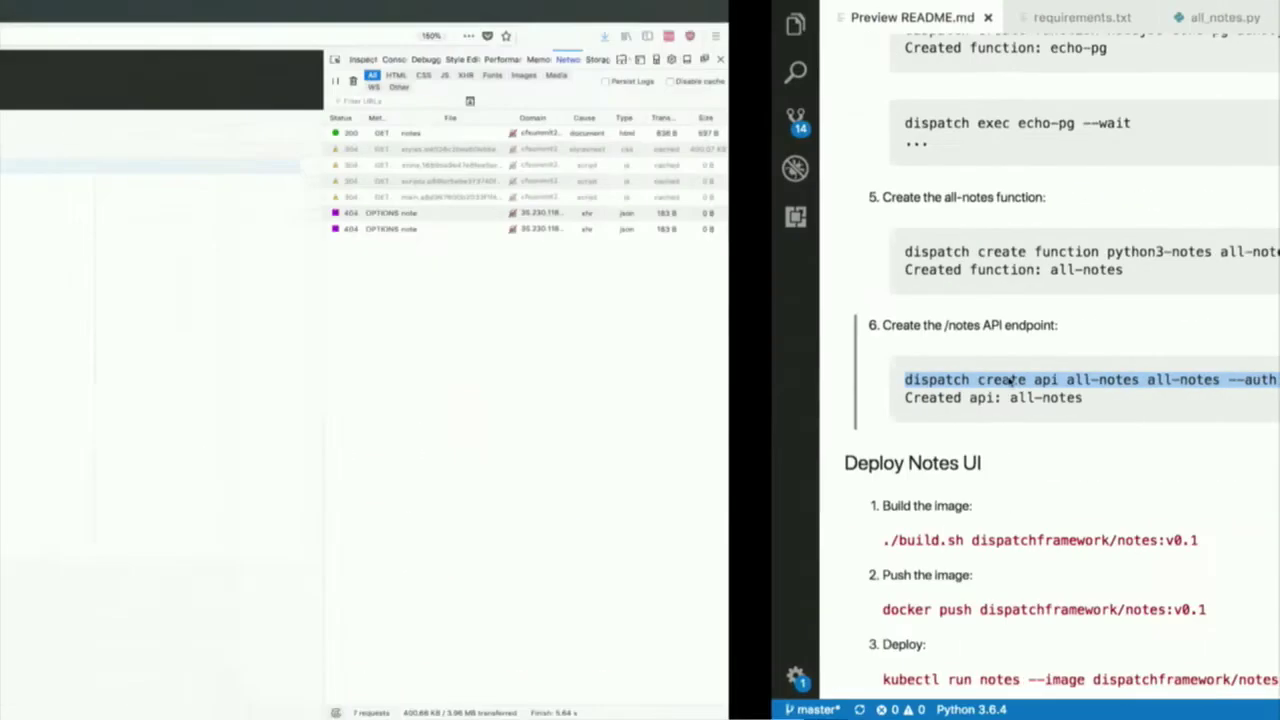
{"action": "key", "text": "ctrl+Left"}
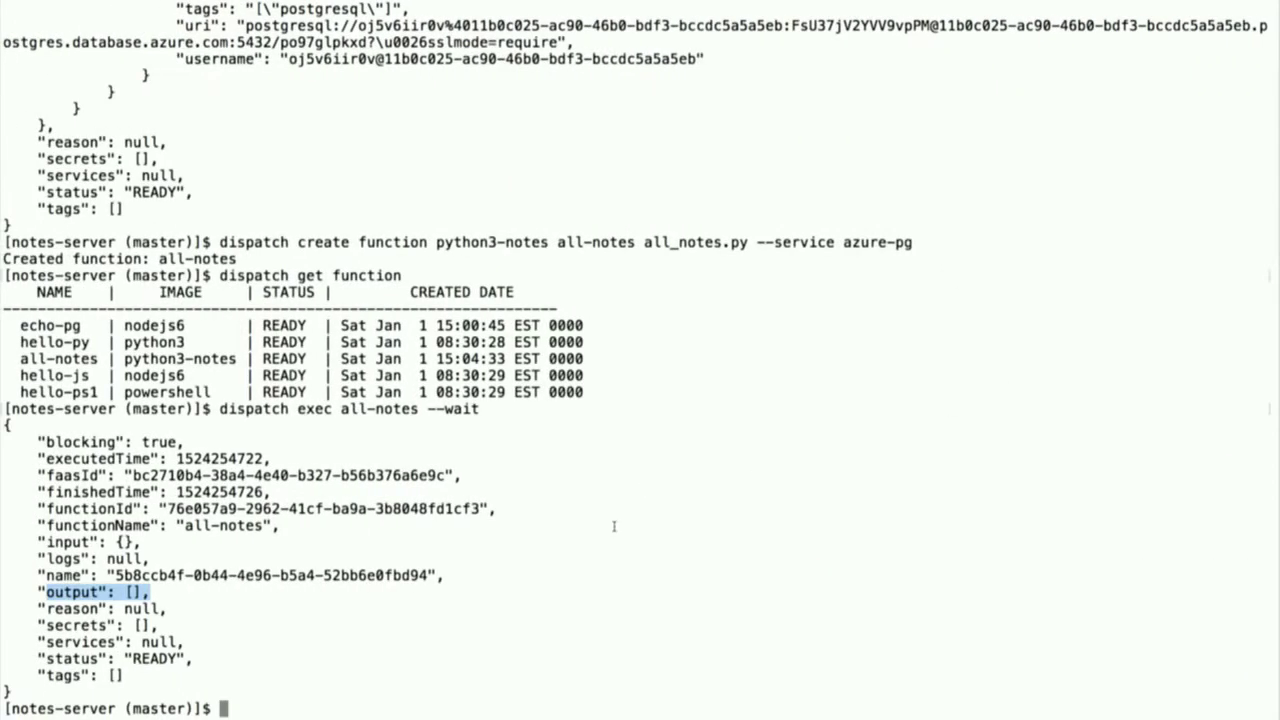
{"action": "key", "text": "super+v"}
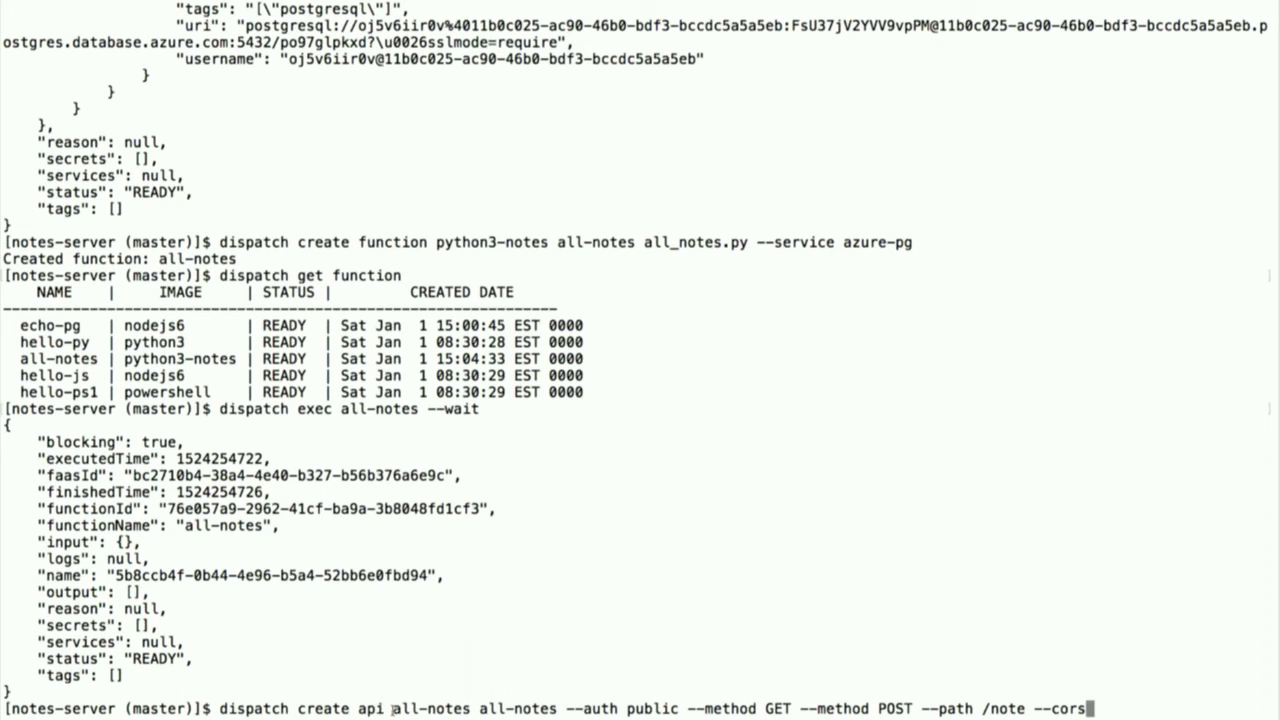
Mark the all-notes function, the GET and POST methods and the /note path in the pasted command, and run it to create the API.
{"action": "left_click_drag", "start_coordinate": [392, 708], "coordinate": [557, 708]}
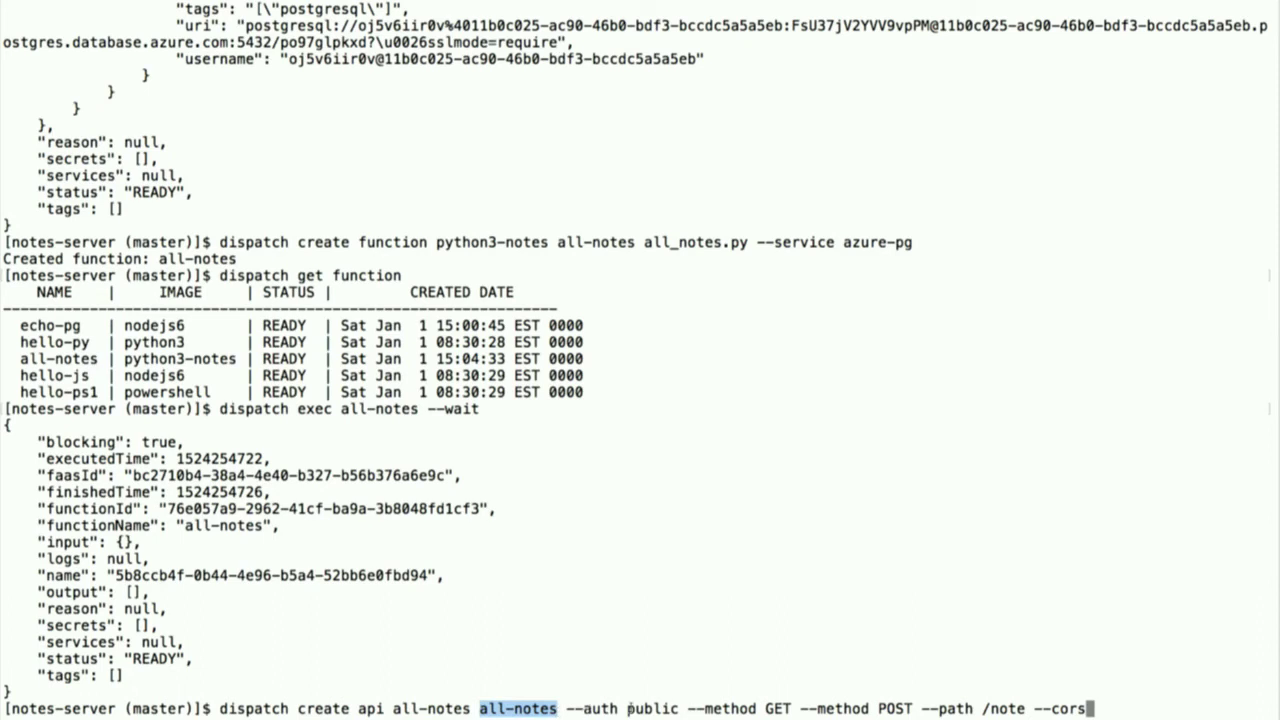
{"action": "left_click_drag", "start_coordinate": [688, 708], "coordinate": [914, 708]}
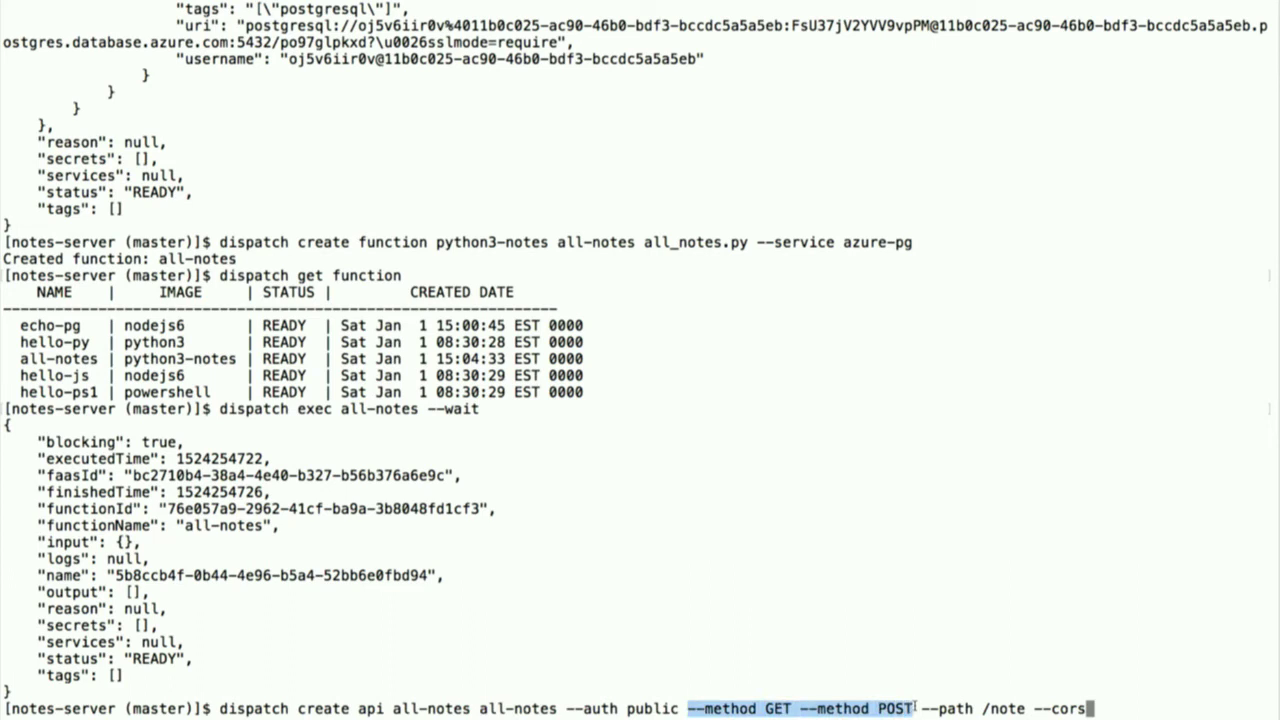
{"action": "left_click_drag", "start_coordinate": [922, 708], "coordinate": [1026, 708]}
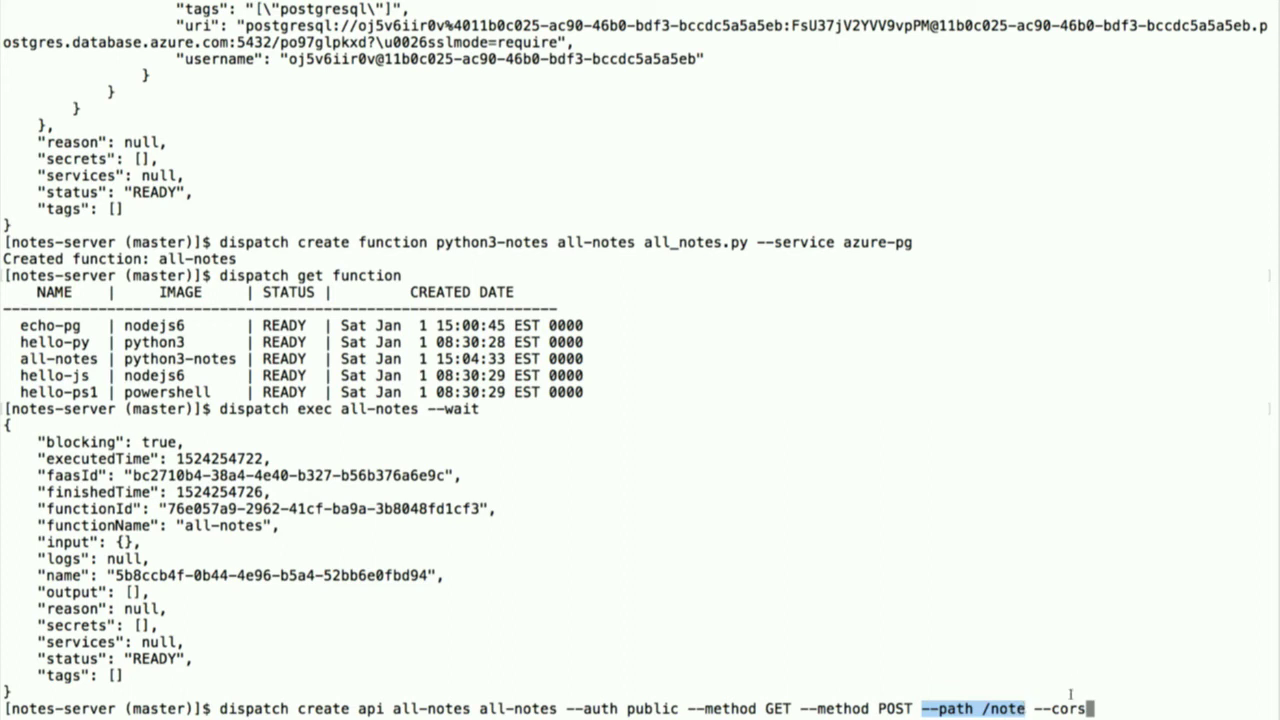
{"action": "key", "text": "Return"}
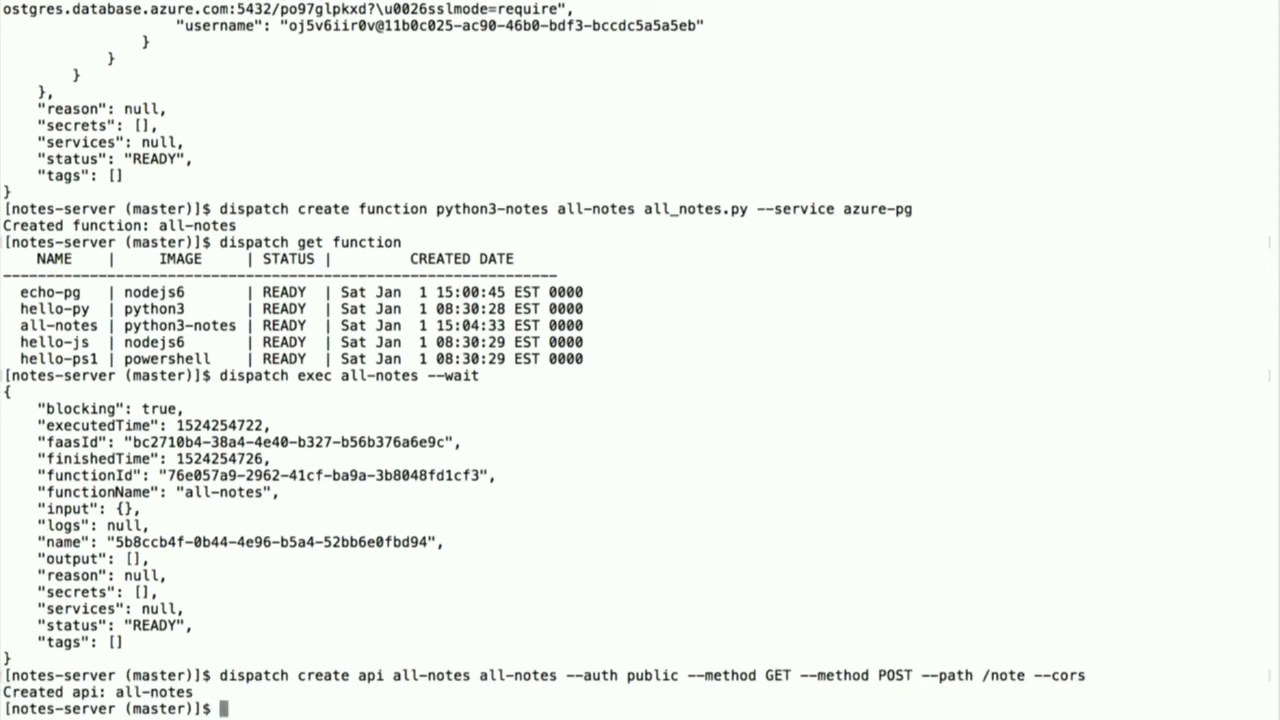
{"action": "type", "text": "dispatch get api"}
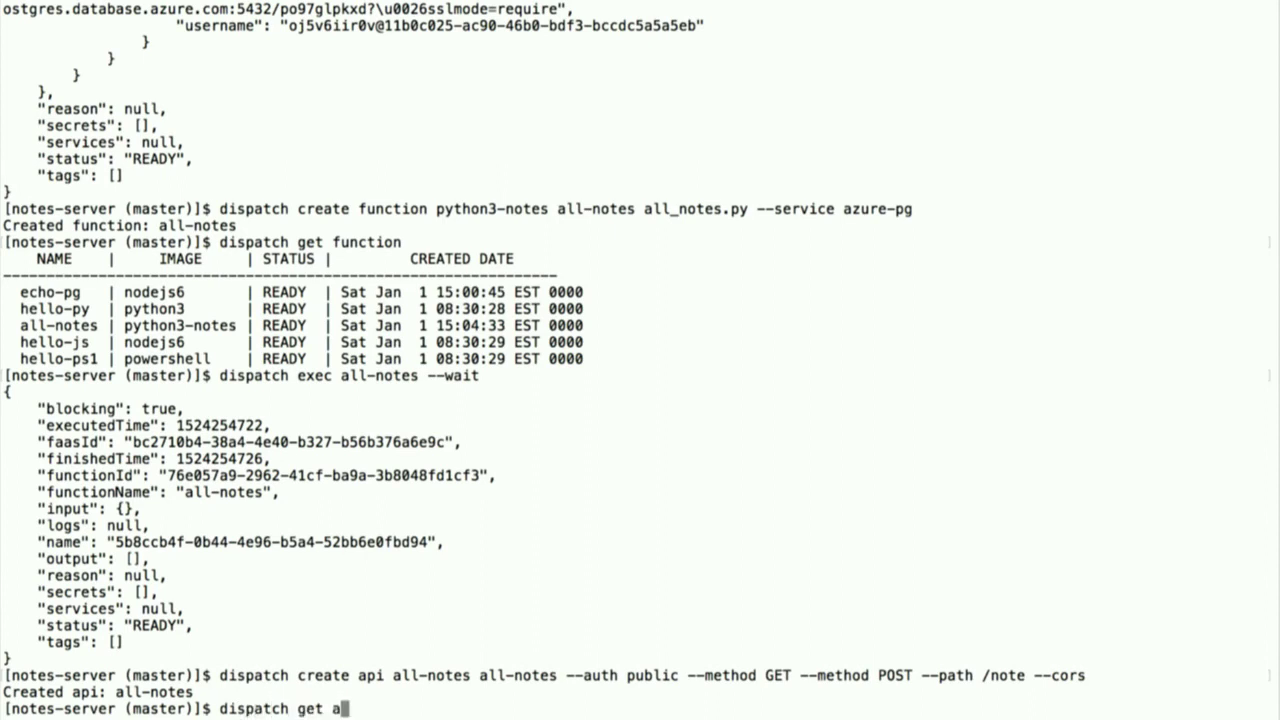
{"action": "key", "text": "Return"}
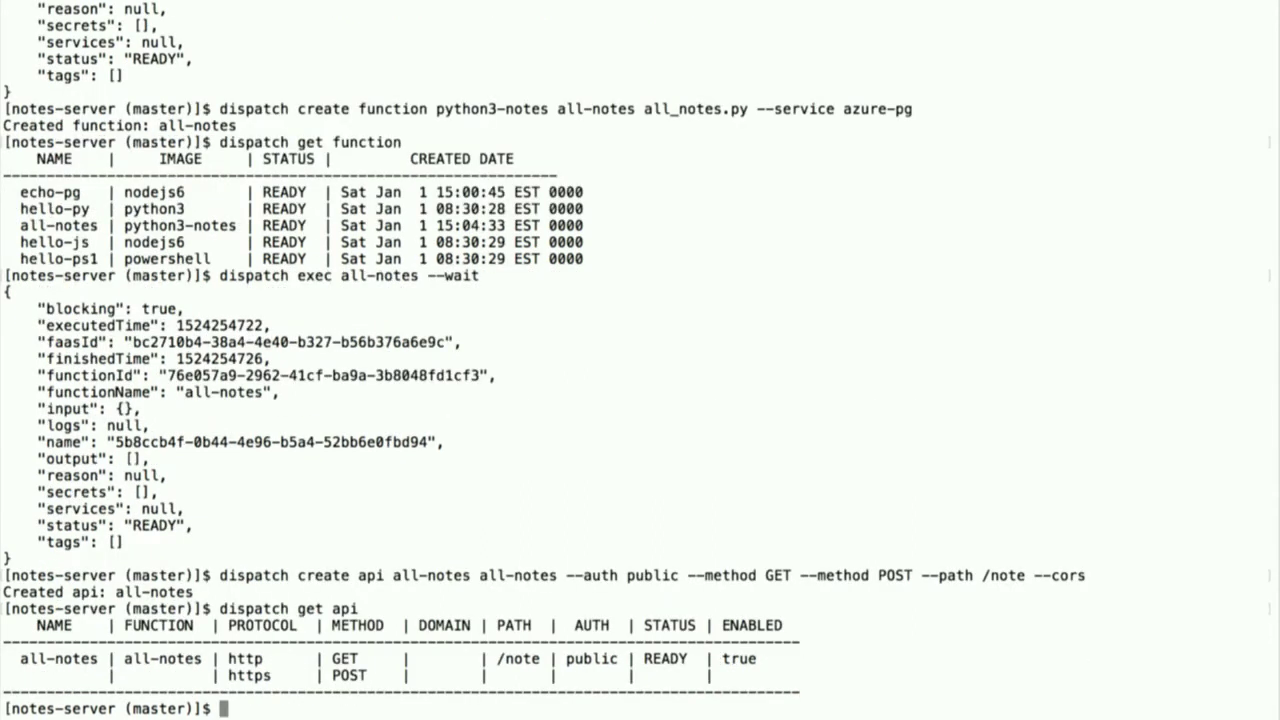
{"action": "type", "text": "curl -s ht"}
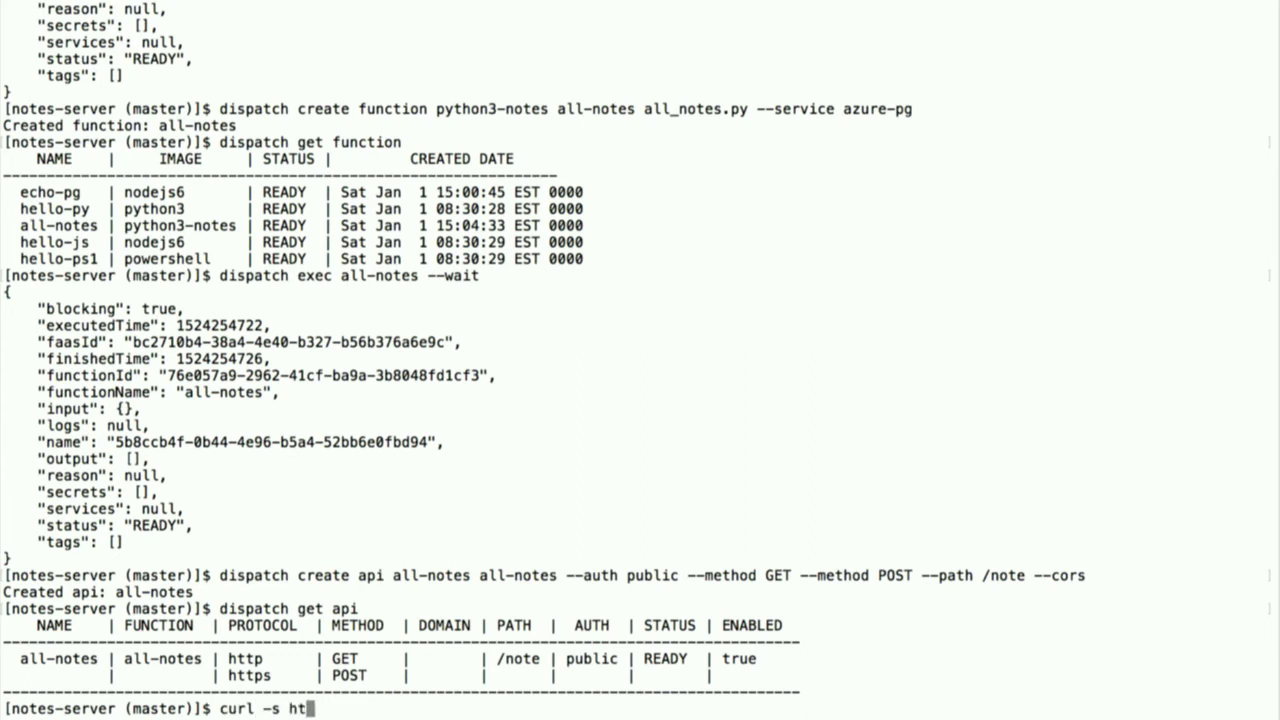
{"action": "type", "text": "tp://$API_IP/c"}
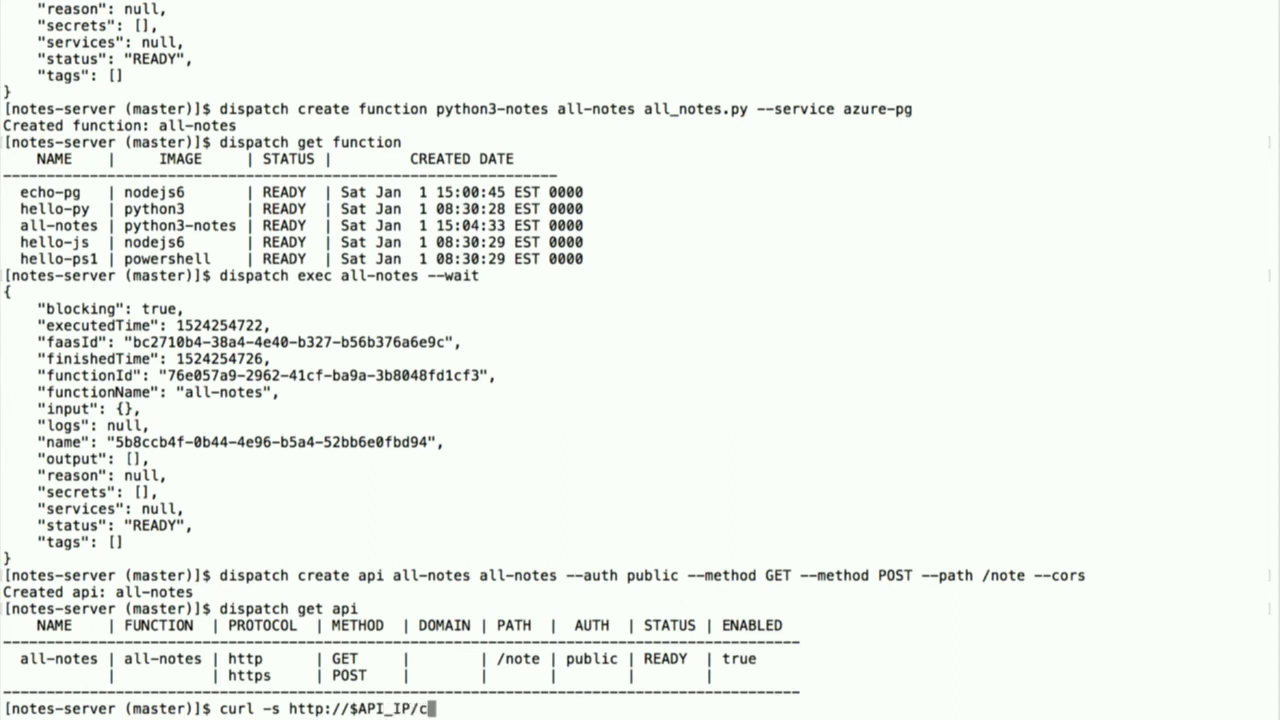
{"action": "key", "text": "BackSpace"}
{"action": "type", "text": "note"}
{"action": "key", "text": "Return"}
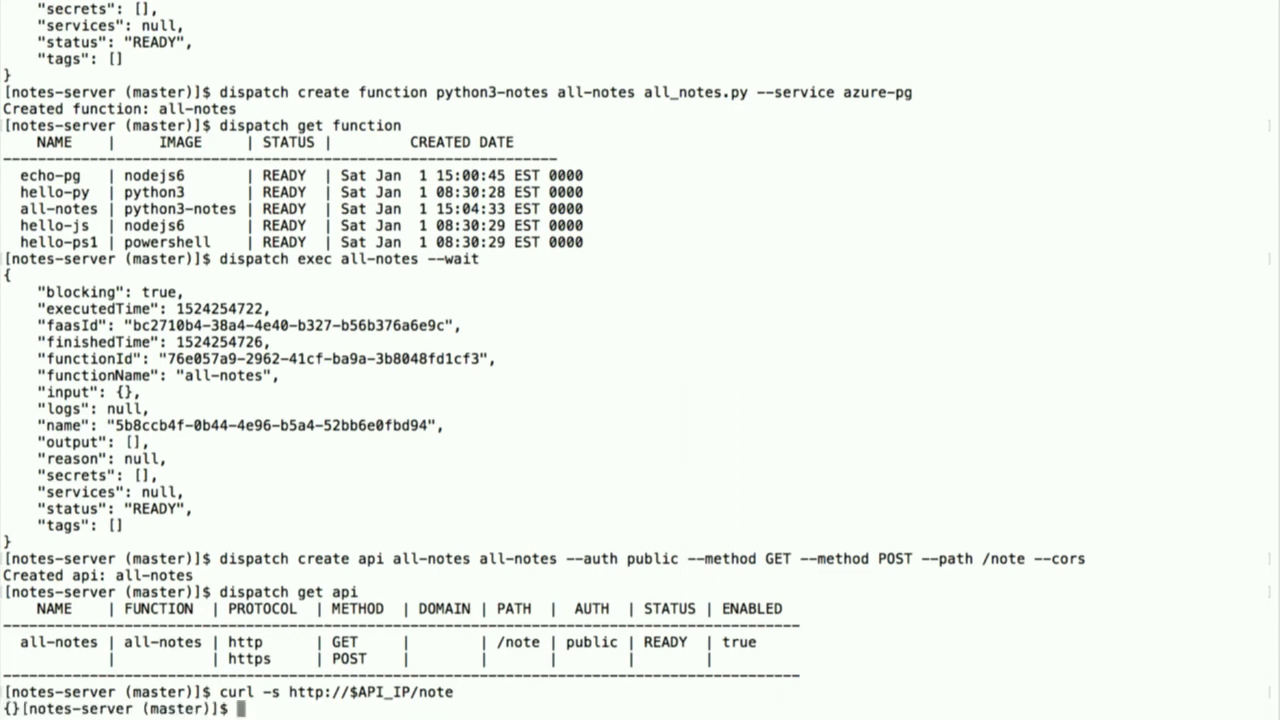
{"action": "key", "text": "Up"}
{"action": "type", "text": "|"}
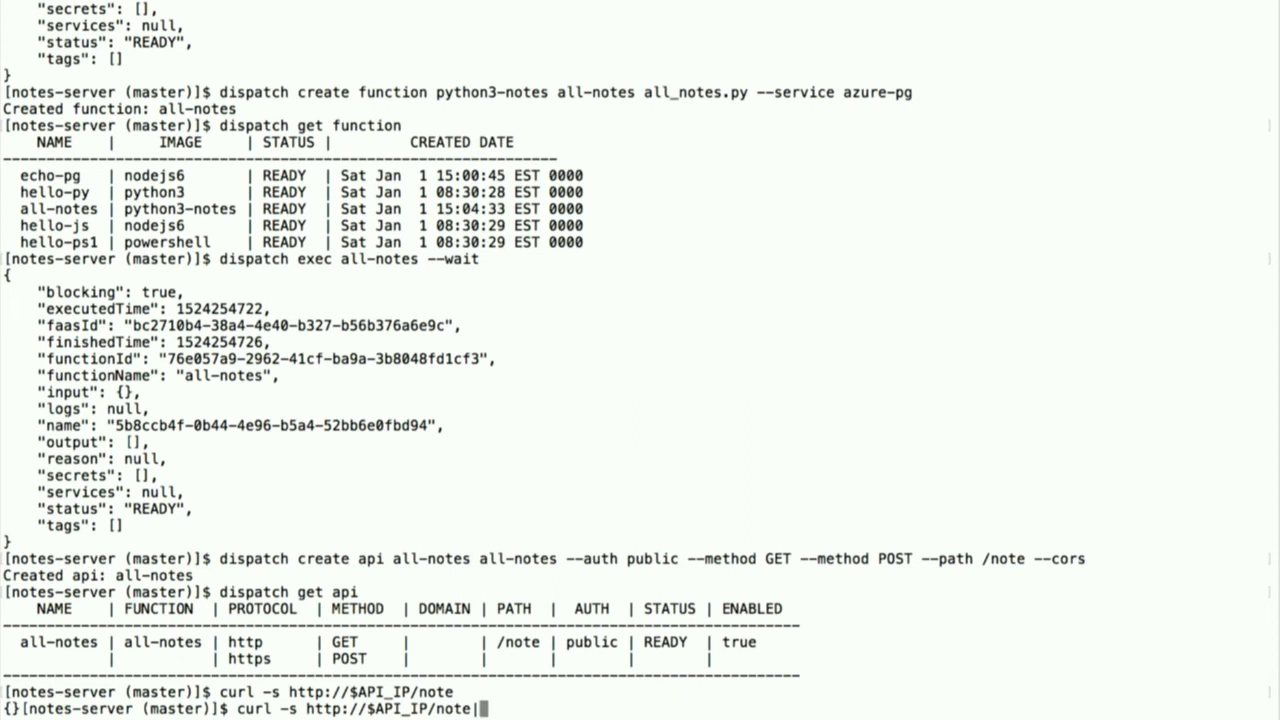
{"action": "type", "text": "| jq"}
{"action": "key", "text": "Return"}
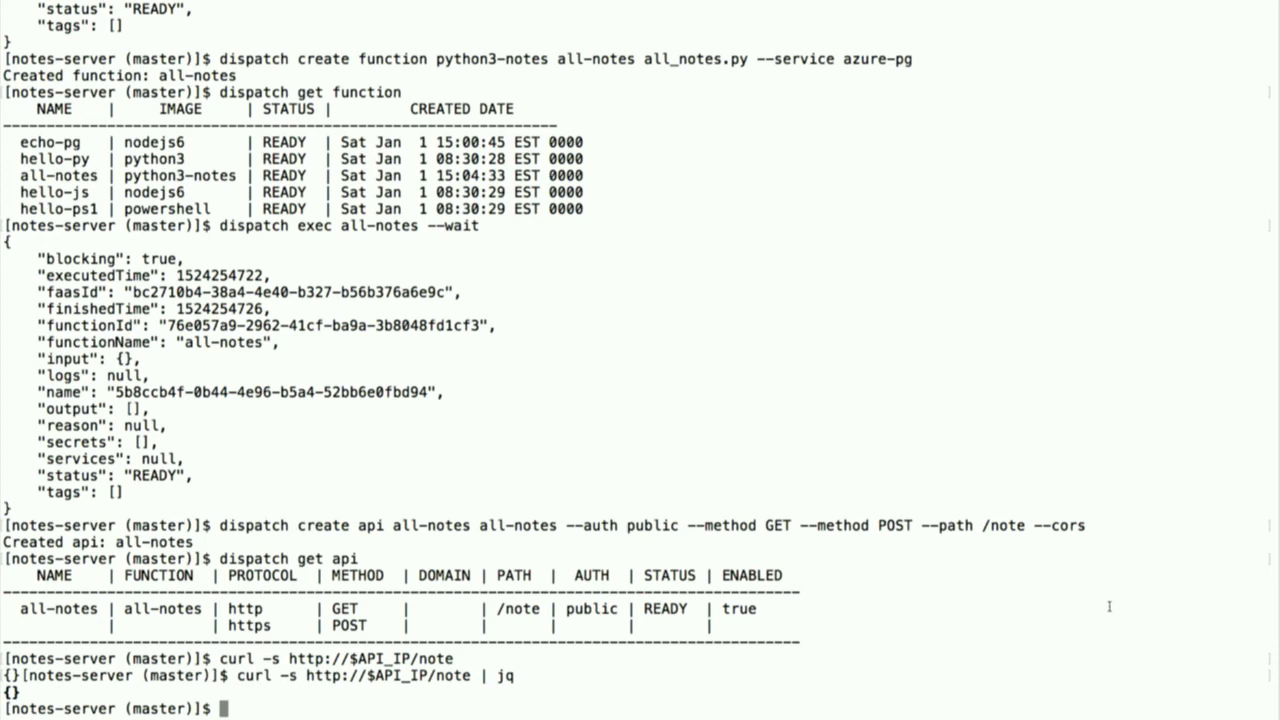
Switch to the browser, reload the Dispatch Notes Demo page and set the note title to Hello CFSummit 2018.
{"action": "key", "text": "ctrl+Right"}
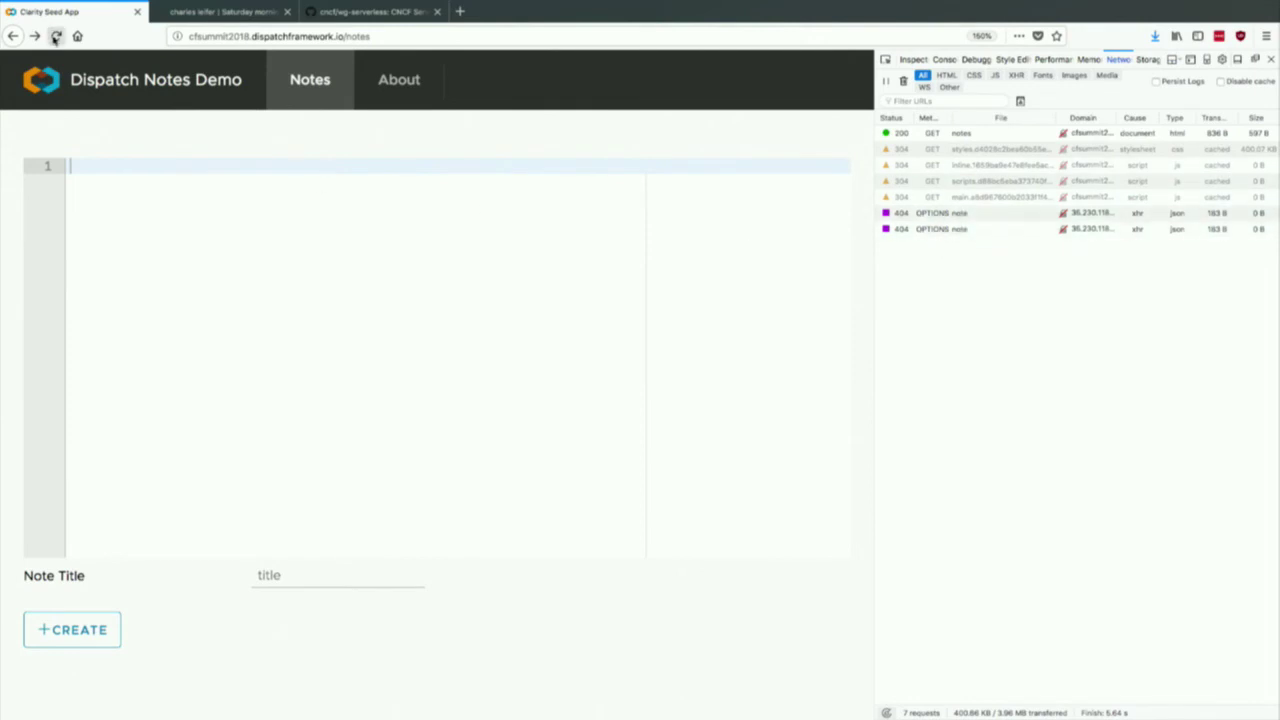
{"action": "left_click", "coordinate": [56, 36]}
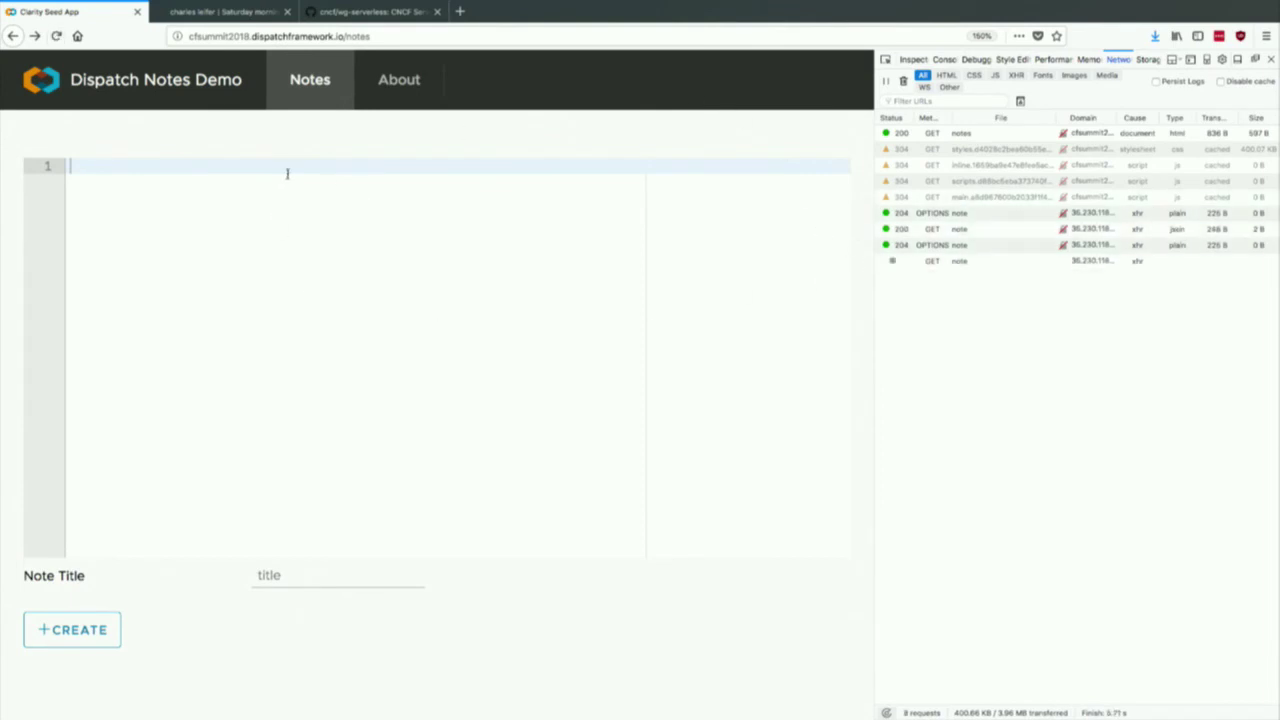
{"action": "left_click", "coordinate": [322, 575]}
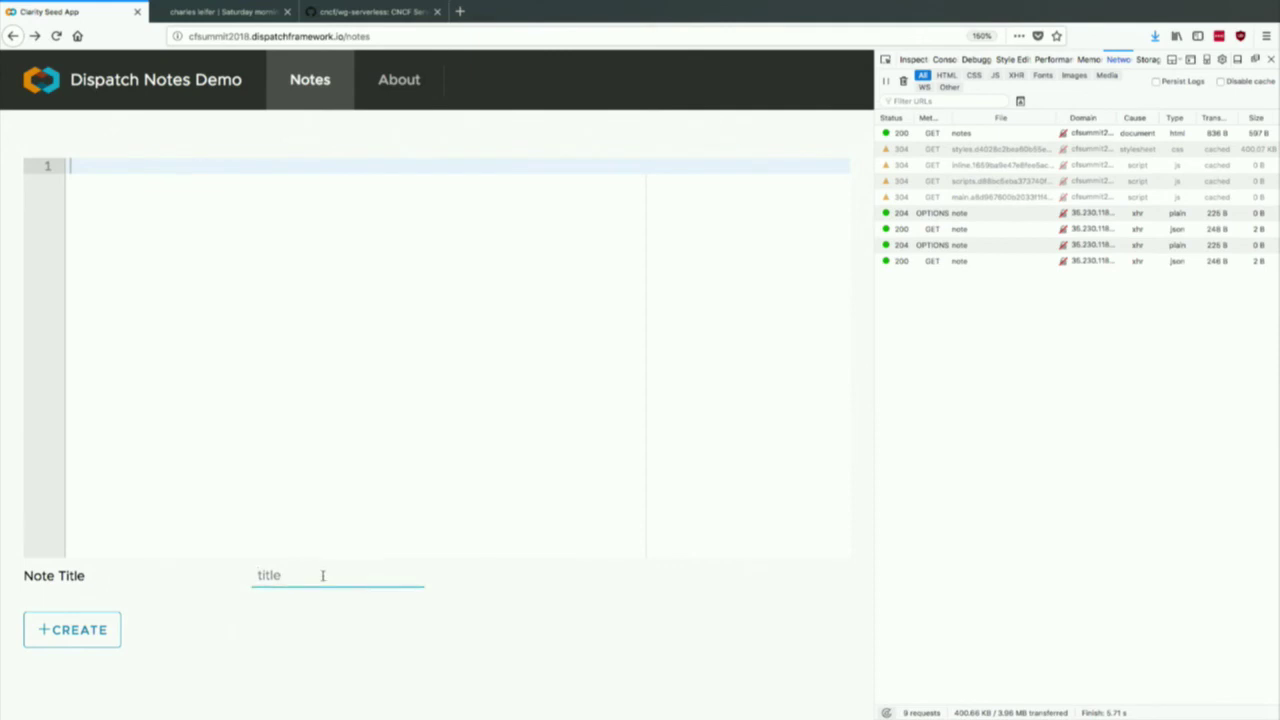
{"action": "key", "text": "Down"}
{"action": "key", "text": "Up"}
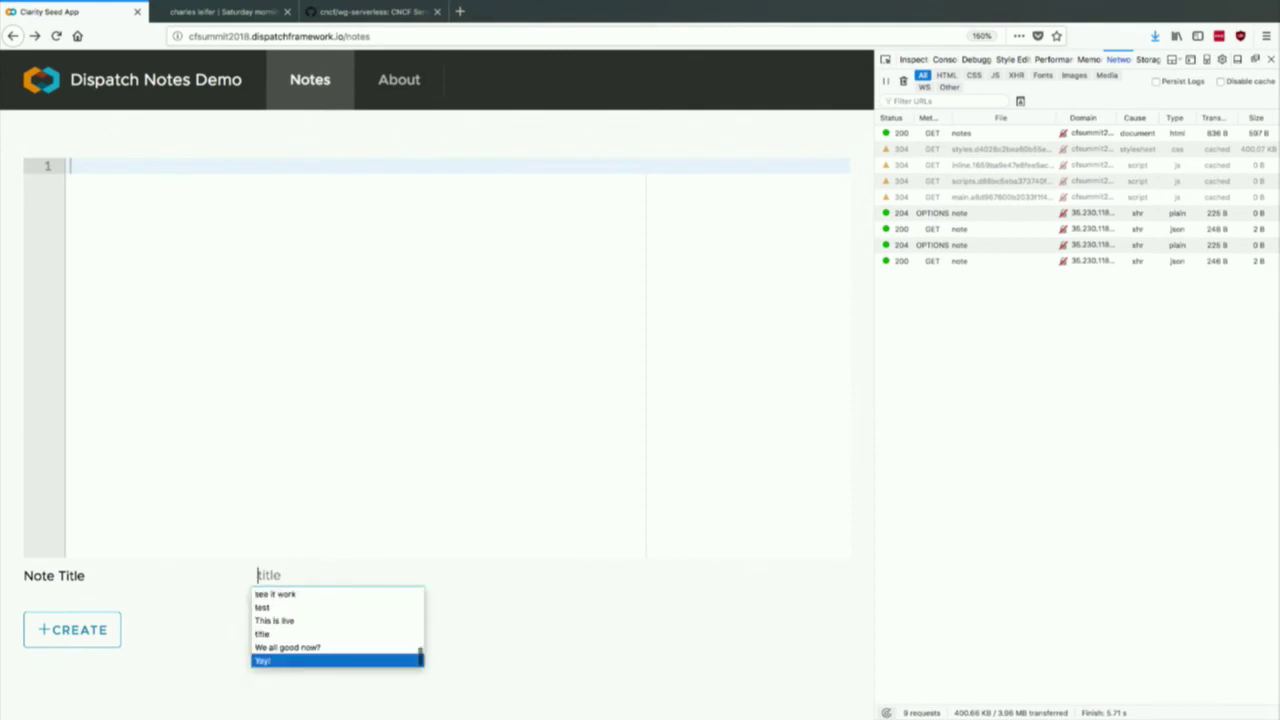
{"action": "type", "text": "Hell"}
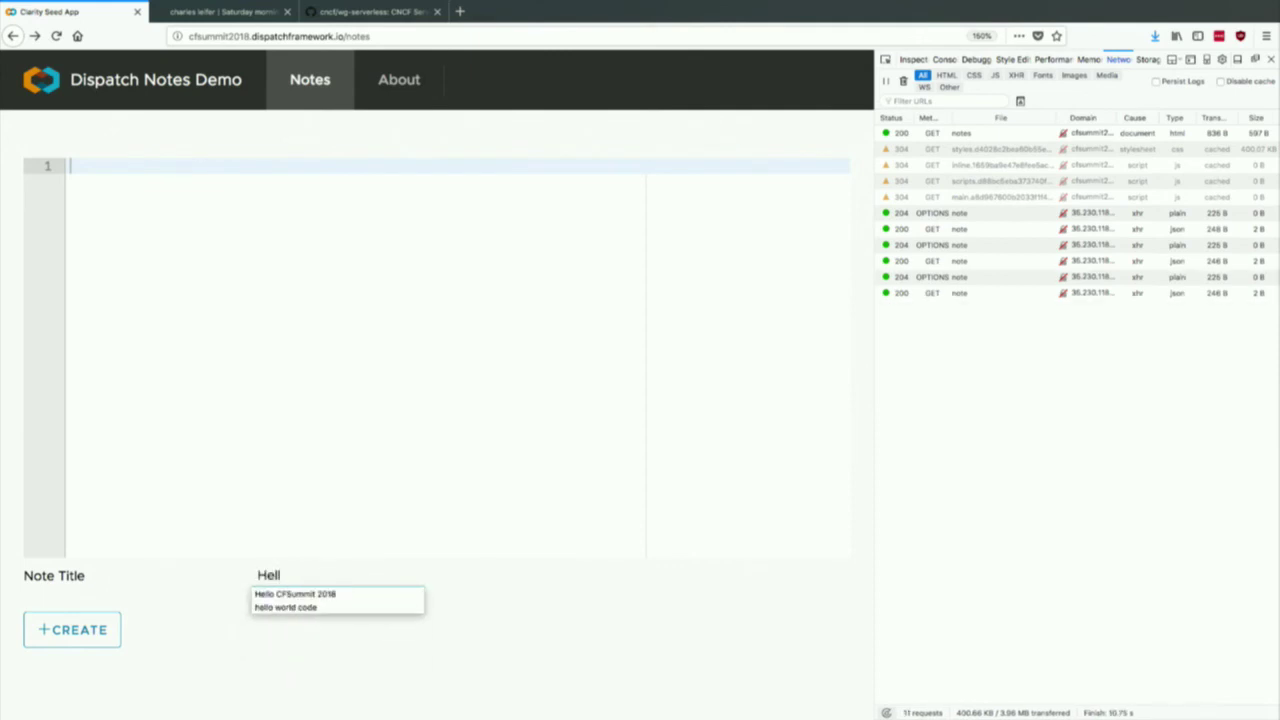
{"action": "key", "text": "Down"}
{"action": "key", "text": "Return"}
Begin the note body with the Markdown heading "# Welcome to Dispatch" followed by a blank line.
{"action": "left_click", "coordinate": [254, 252]}
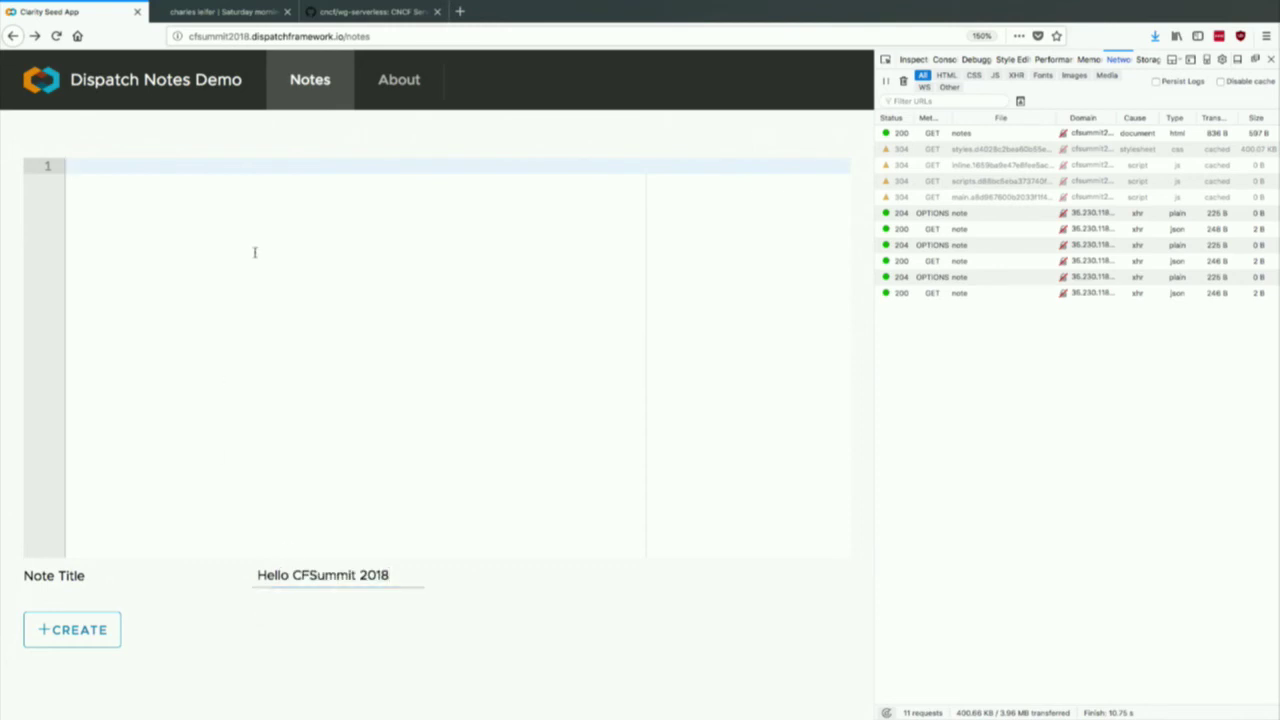
{"action": "type", "text": "# Welcom"}
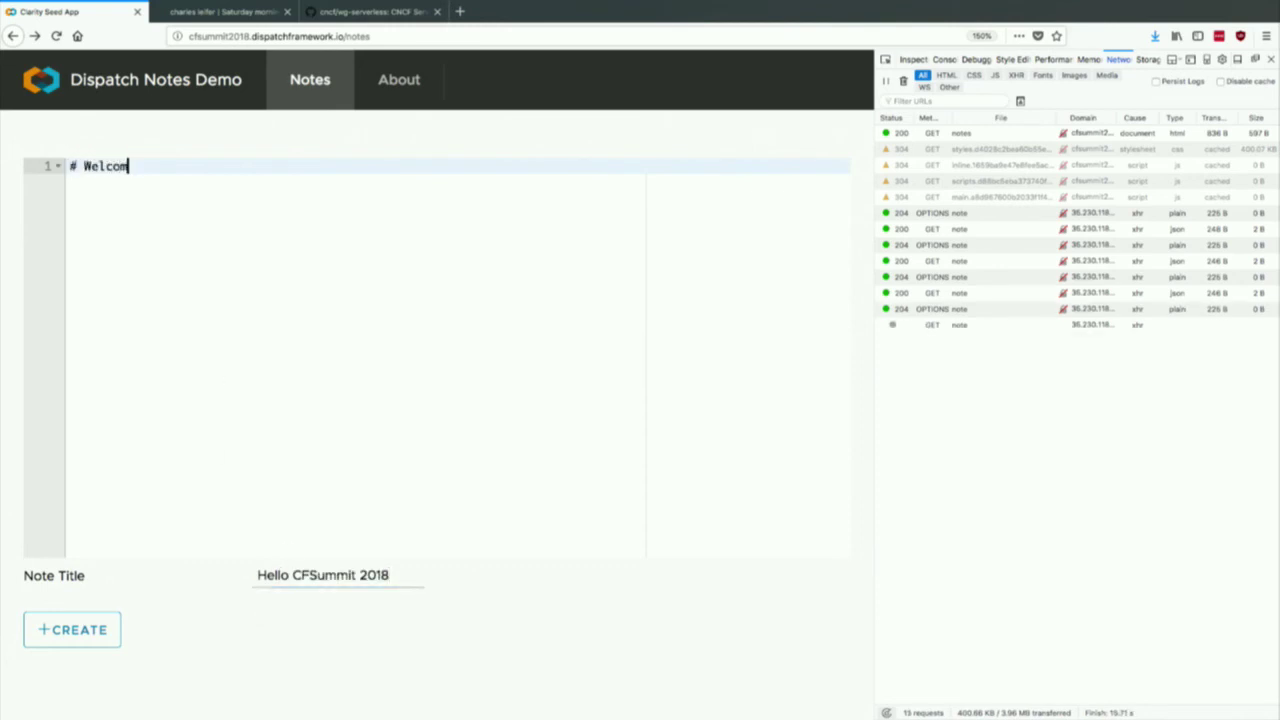
{"action": "type", "text": "e to Dispatch"}
{"action": "key", "text": "Return"}
{"action": "key", "text": "Return"}
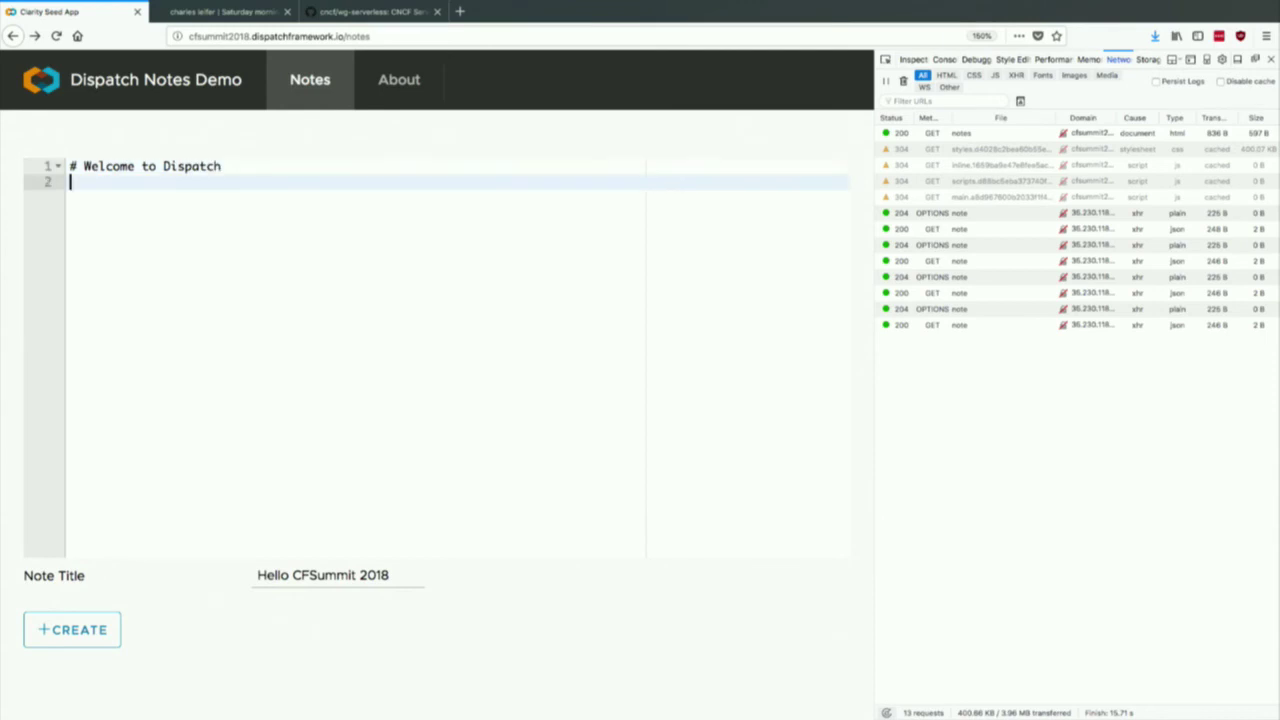
{"action": "type", "text": "Vis"}
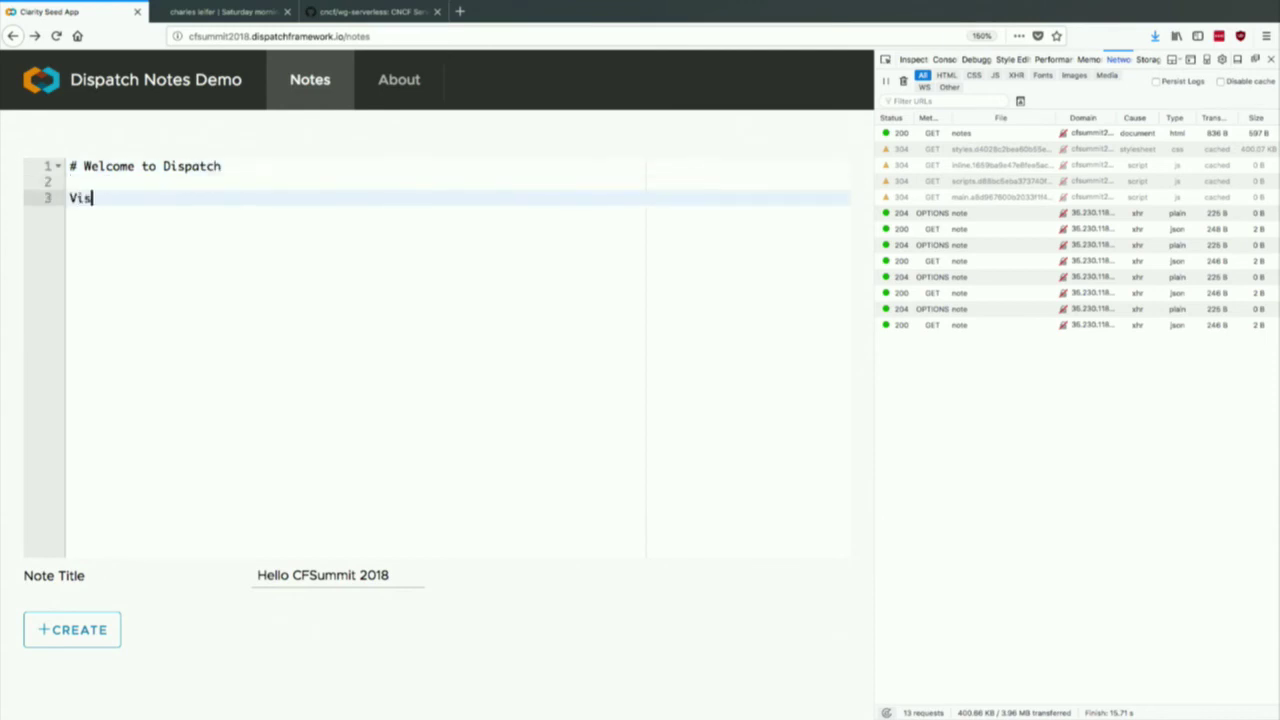
{"action": "type", "text": "it us at https"}
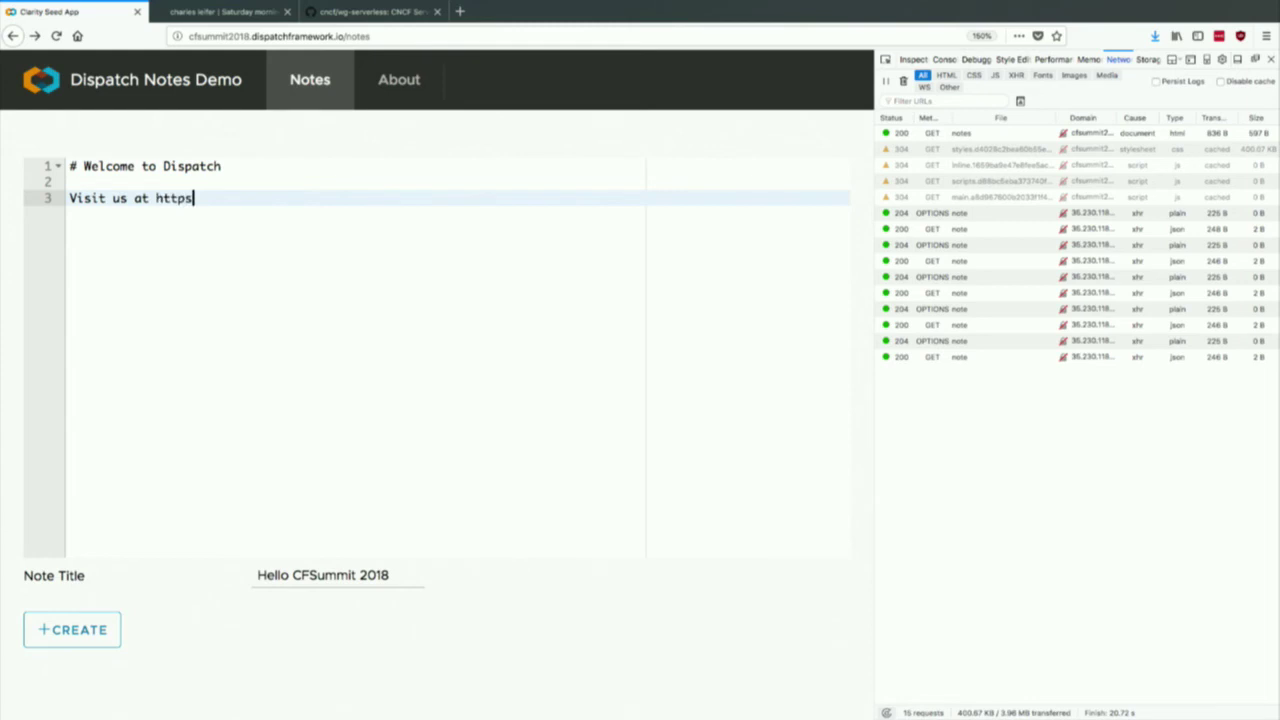
{"action": "key", "text": "BackSpace"}
{"action": "type", "text": "://dispatchfr"}
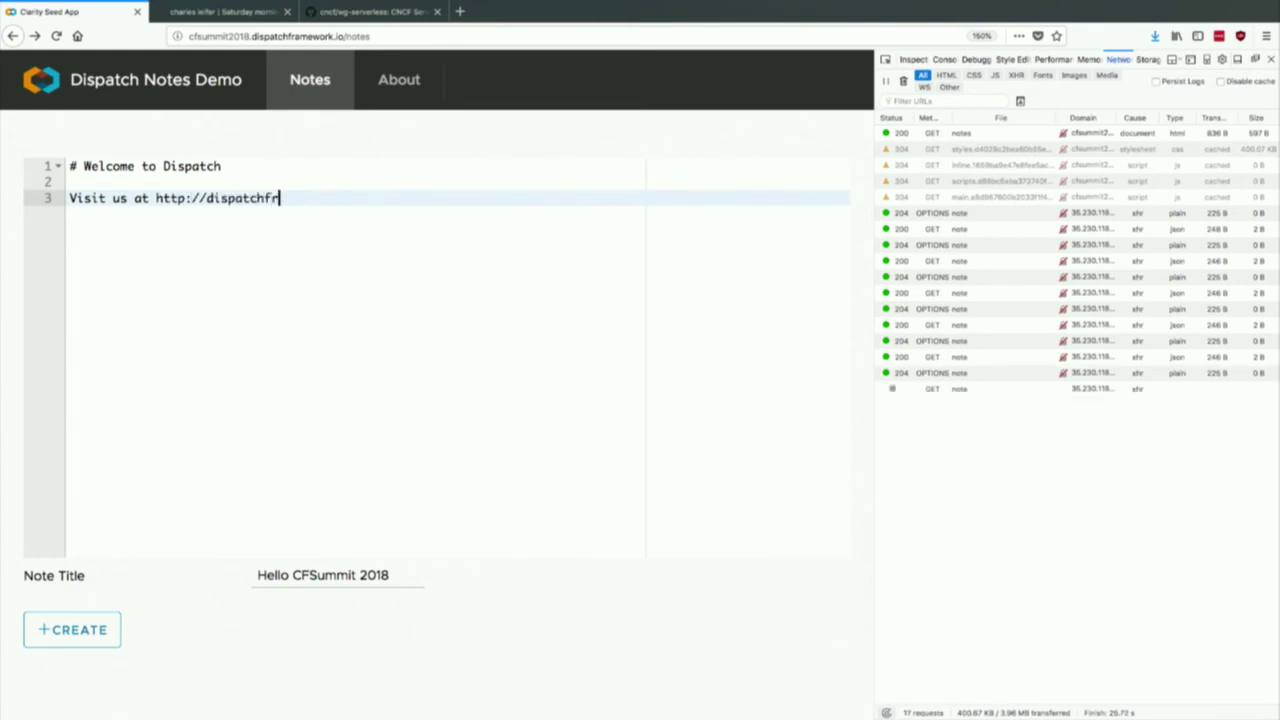
{"action": "type", "text": "amework.io"}
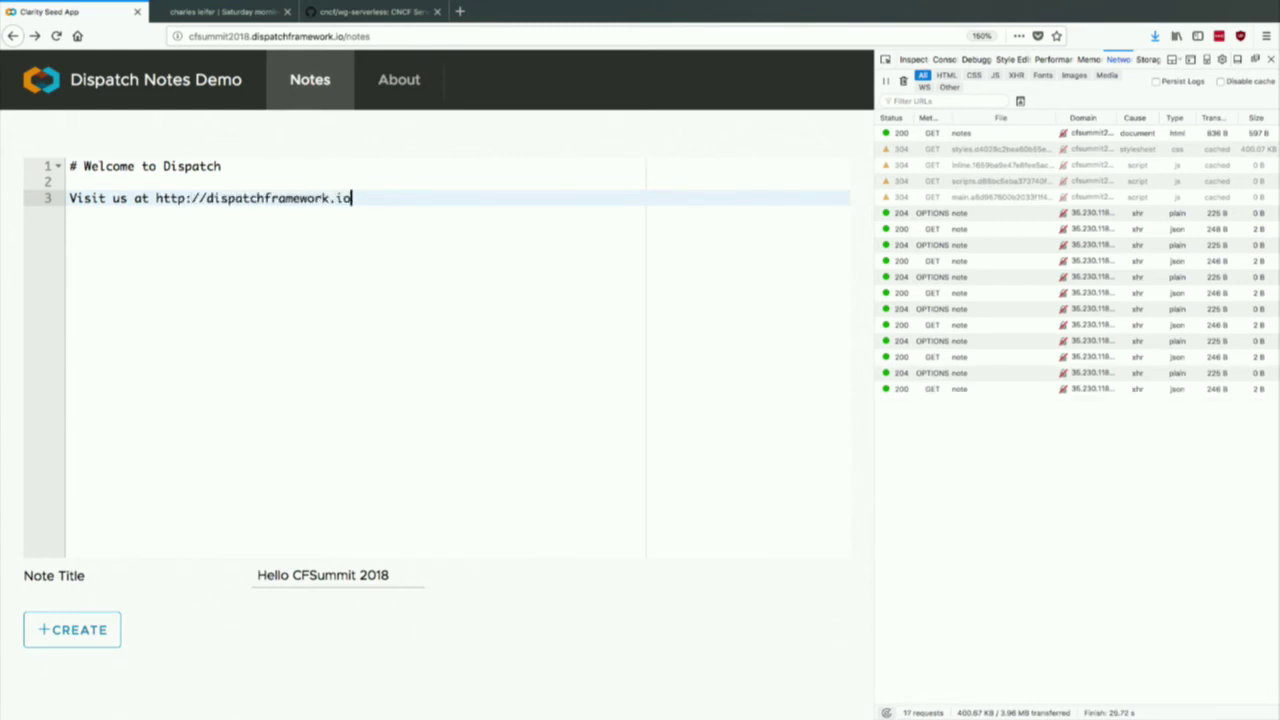
{"action": "left_click", "coordinate": [82, 630]}
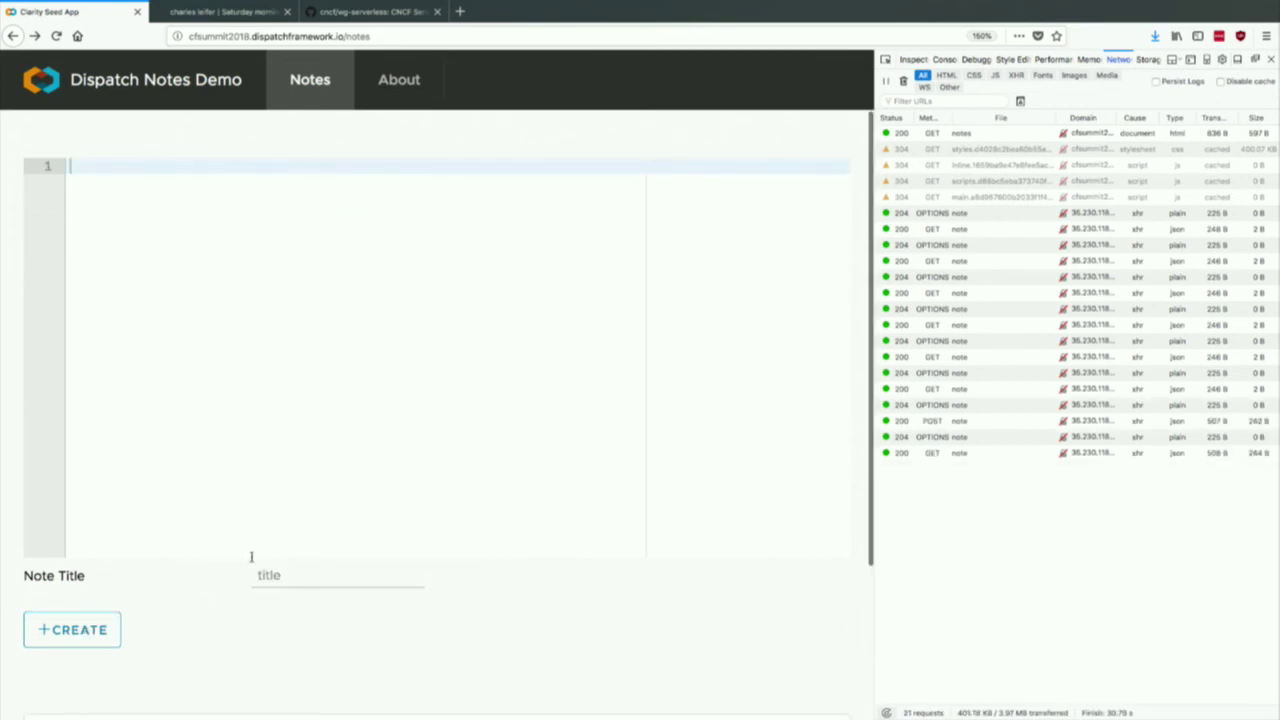
View the rendered Hello CFSummit 2018 note below the form and mark the word notes in the page address.
{"action": "scroll", "coordinate": [252, 561], "scroll_direction": "down", "scroll_amount": 2}
{"action": "scroll", "coordinate": [252, 561], "scroll_direction": "down", "scroll_amount": 1}
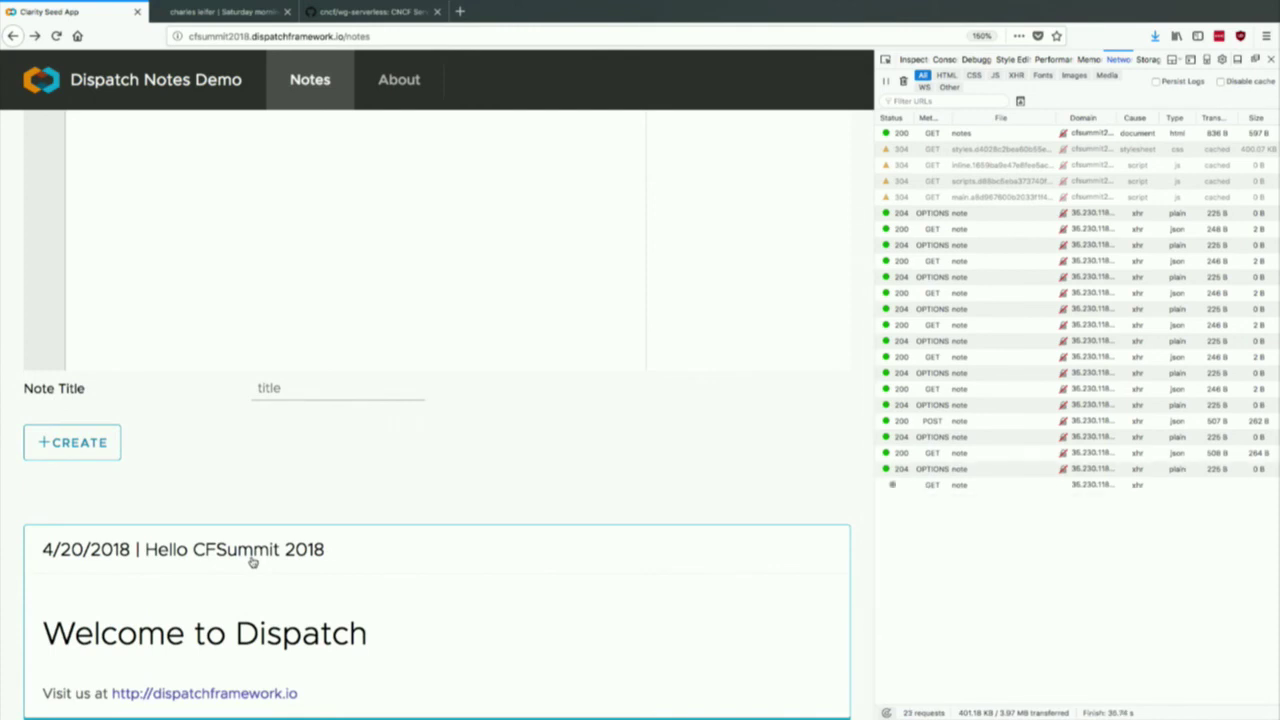
{"action": "double_click", "coordinate": [358, 37]}
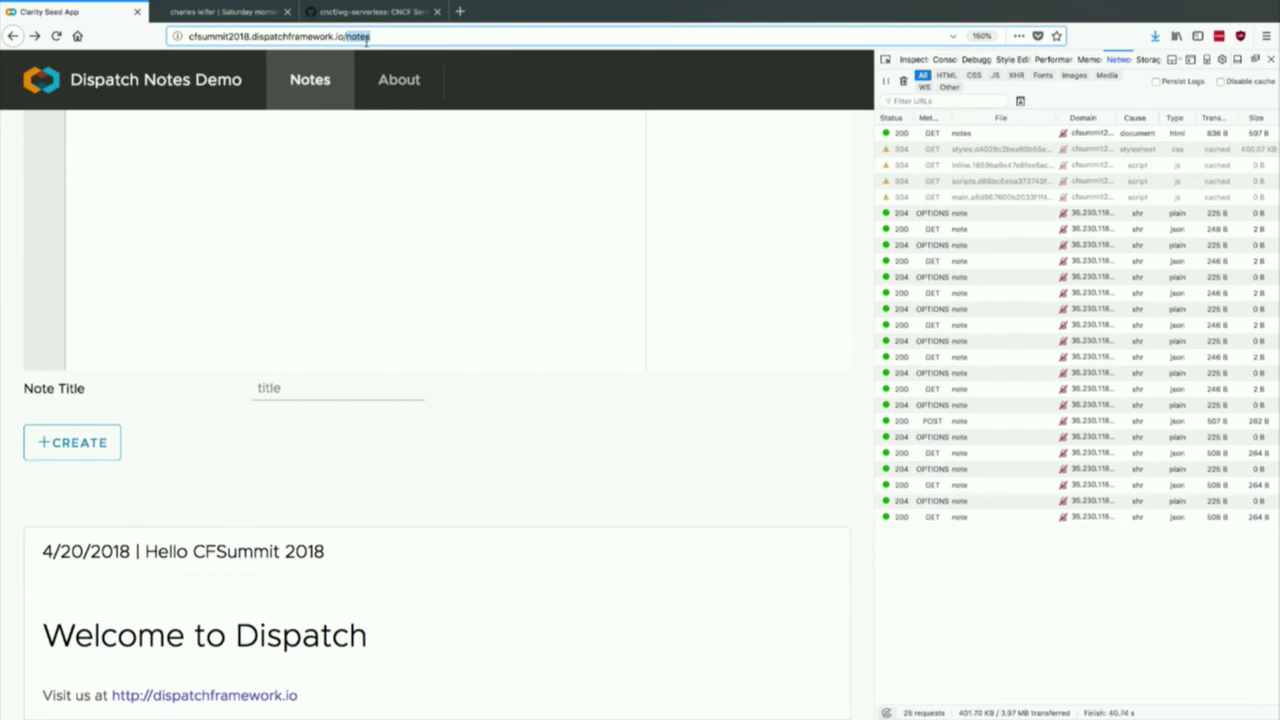
{"action": "scroll", "coordinate": [576, 396], "scroll_direction": "up", "scroll_amount": 3}
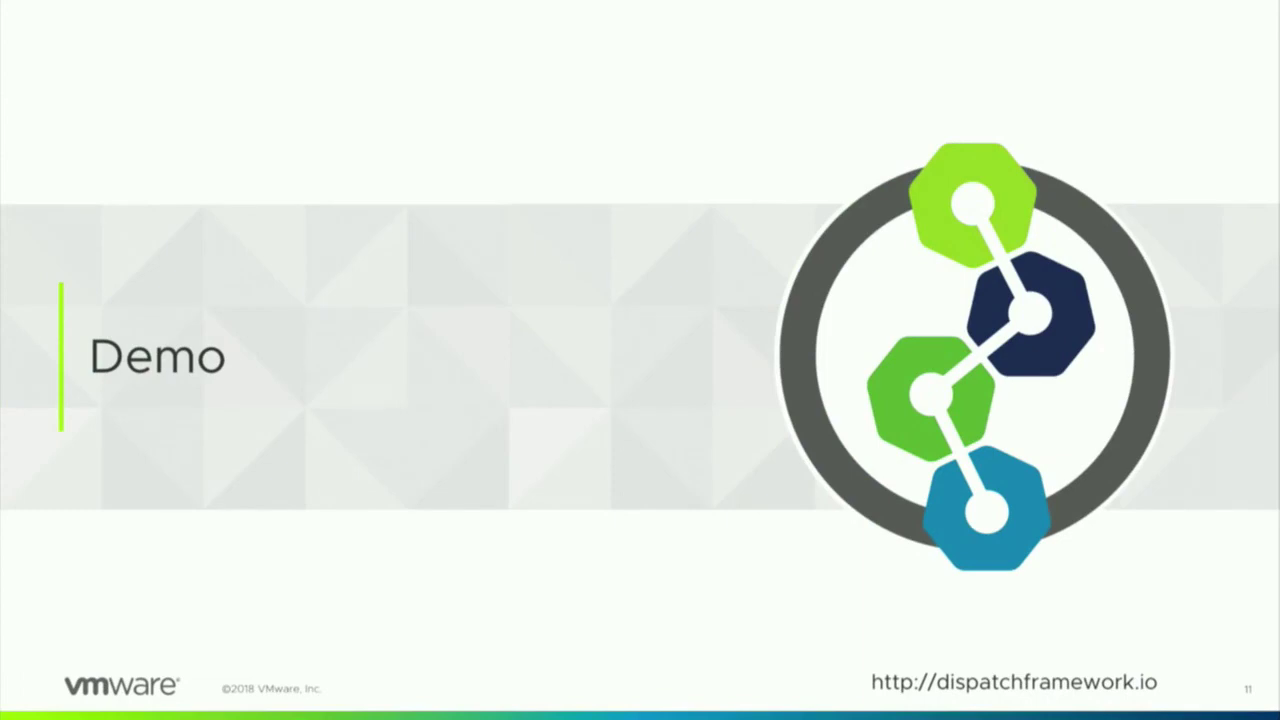
{"action": "key", "text": "Right"}
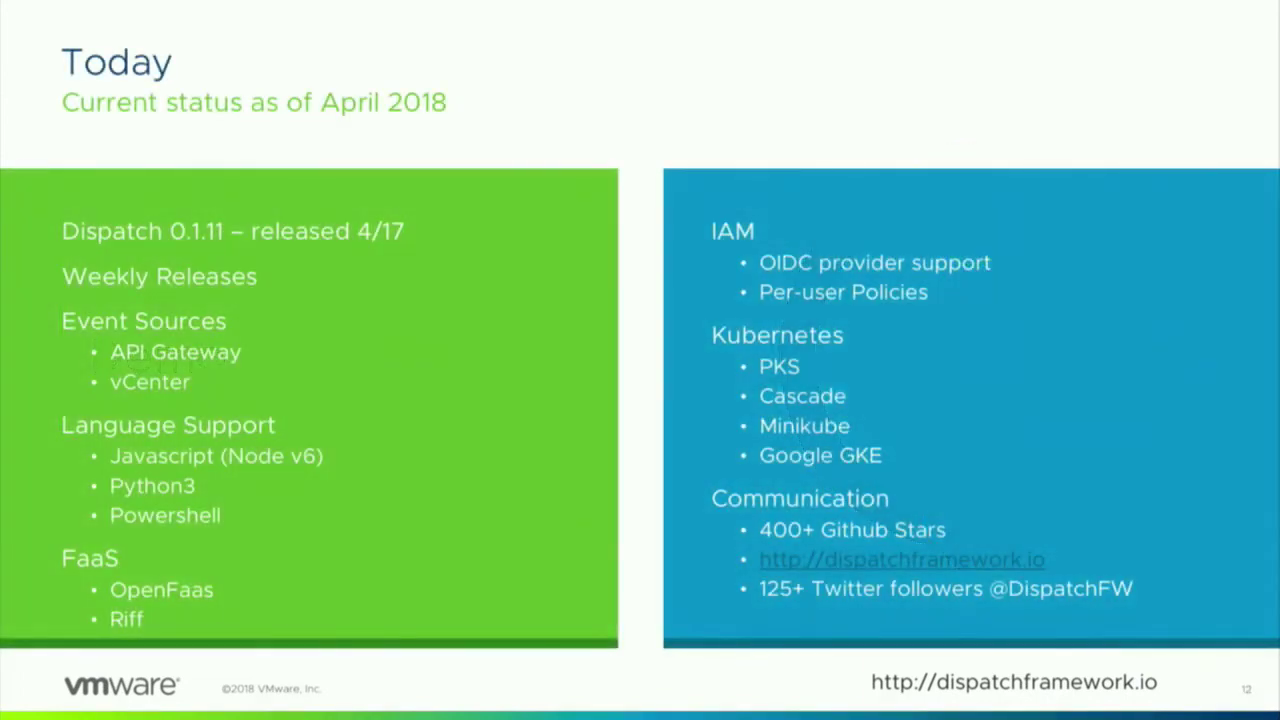